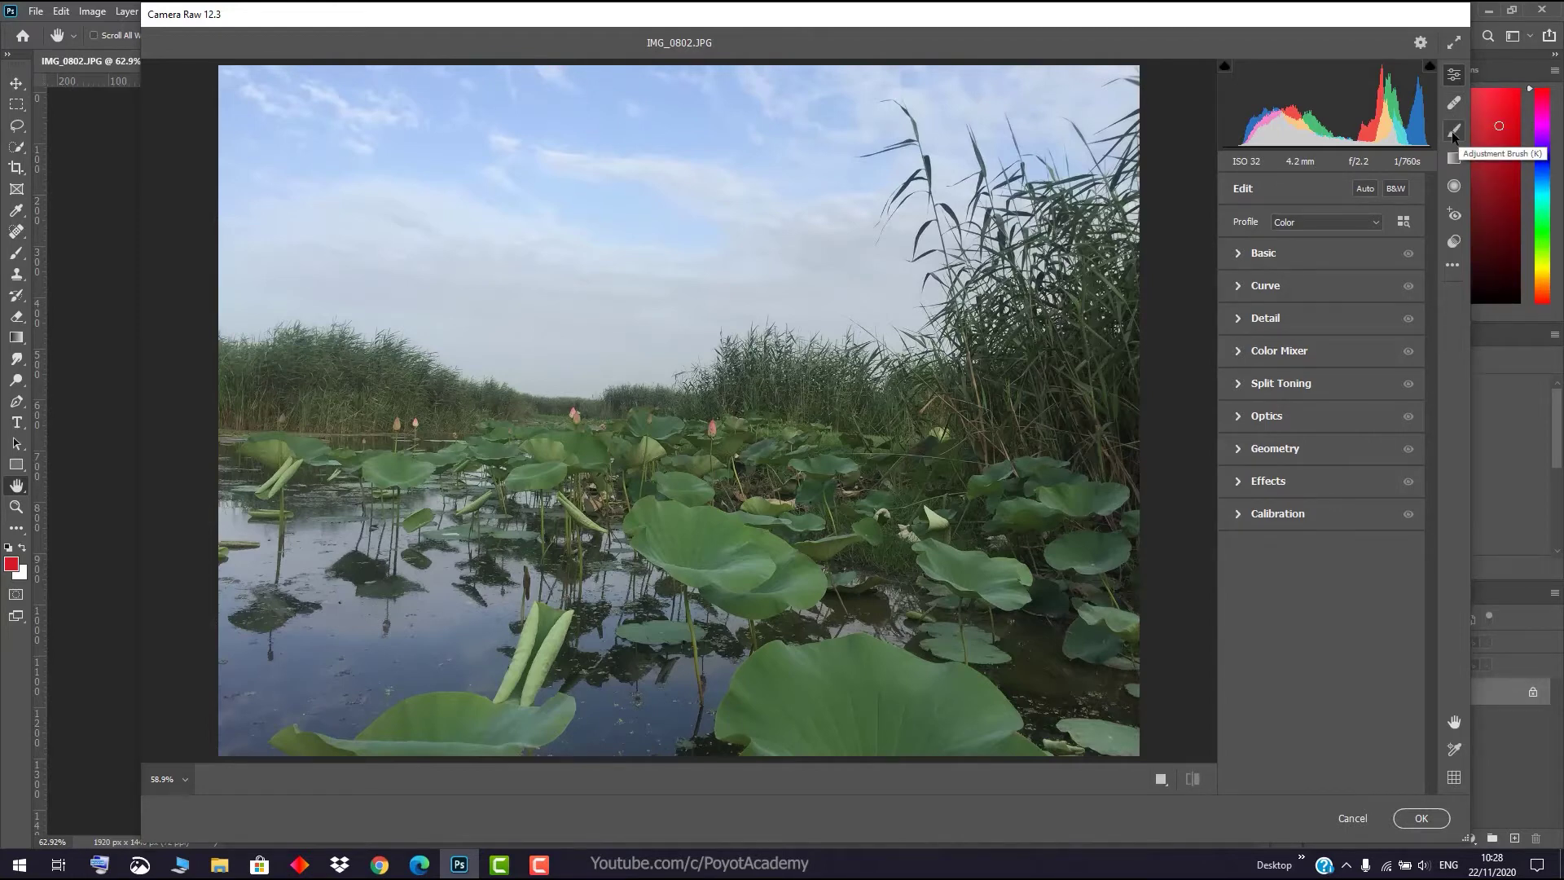
# - Try the Adjustment Brush's Temperature and Tint settings and return both to 0
pyautogui.click(1454, 132)
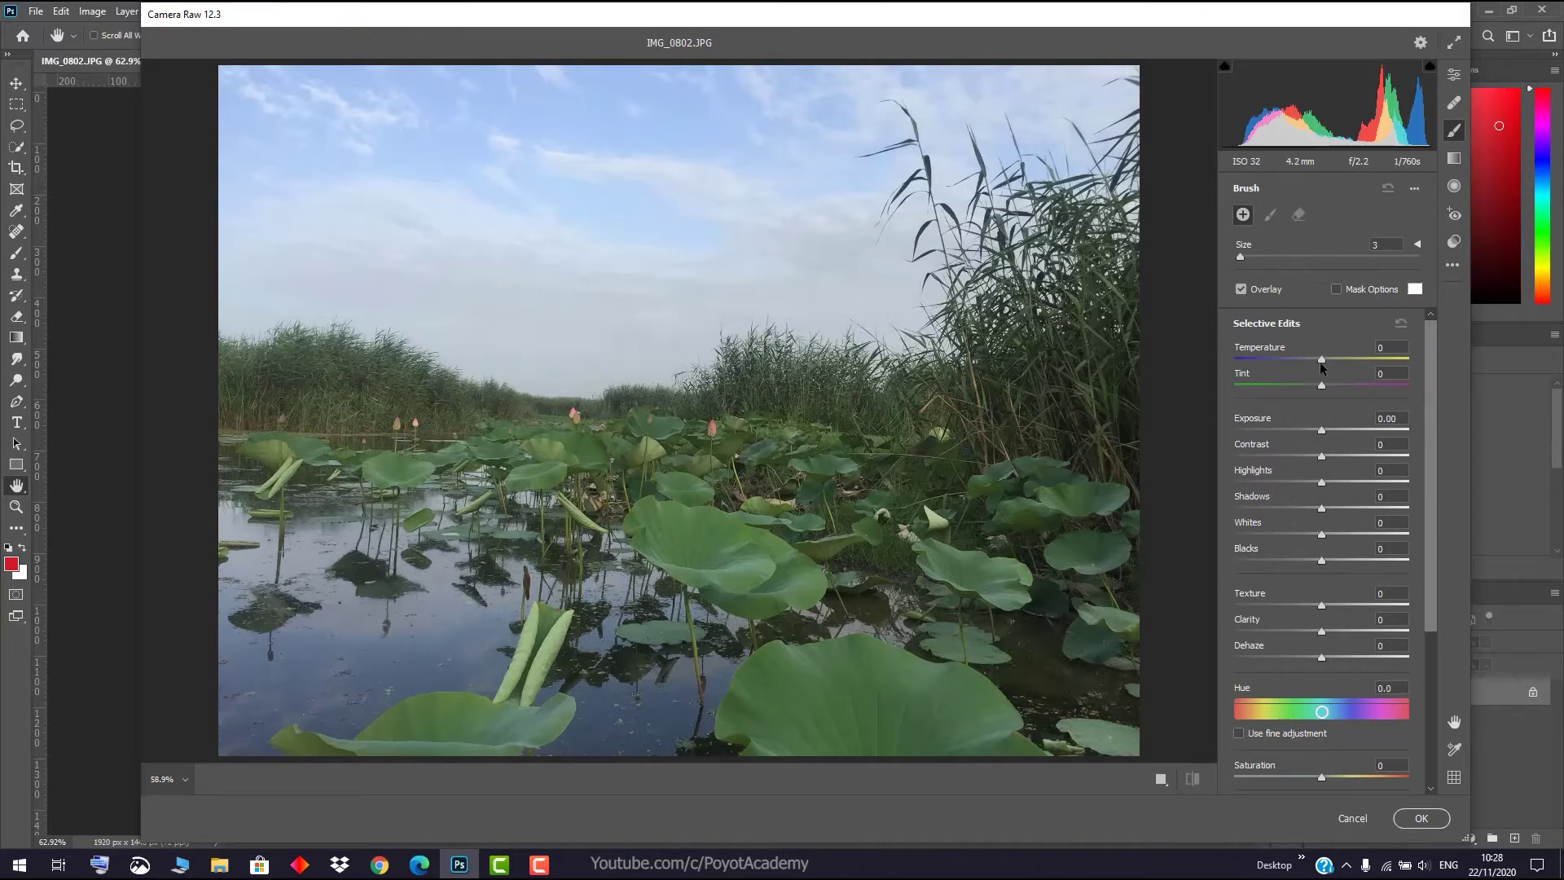
pyautogui.click(1321, 359)
pyautogui.moveTo(1274, 362); pyautogui.dragTo(1277, 360)
pyautogui.click(1322, 385)
pyautogui.write('0')
pyautogui.click(1398, 345)
pyautogui.write('-0')
pyautogui.click(1453, 78)
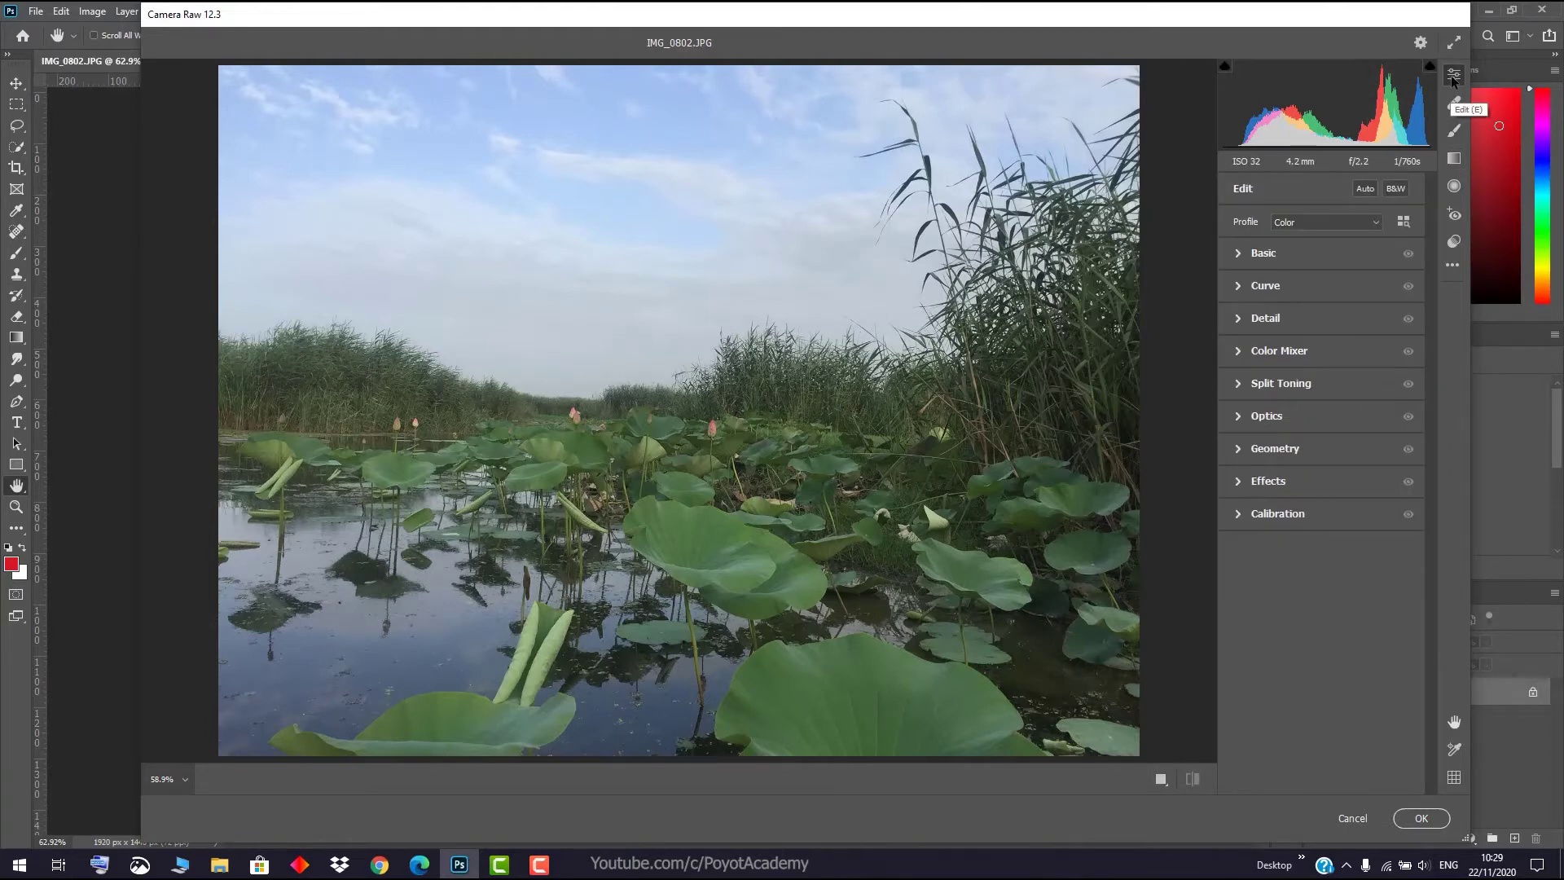
# - Try a size 3 Adjustment Brush dab in the sky with a Temperature change and delete the dab
pyautogui.click(1455, 131)
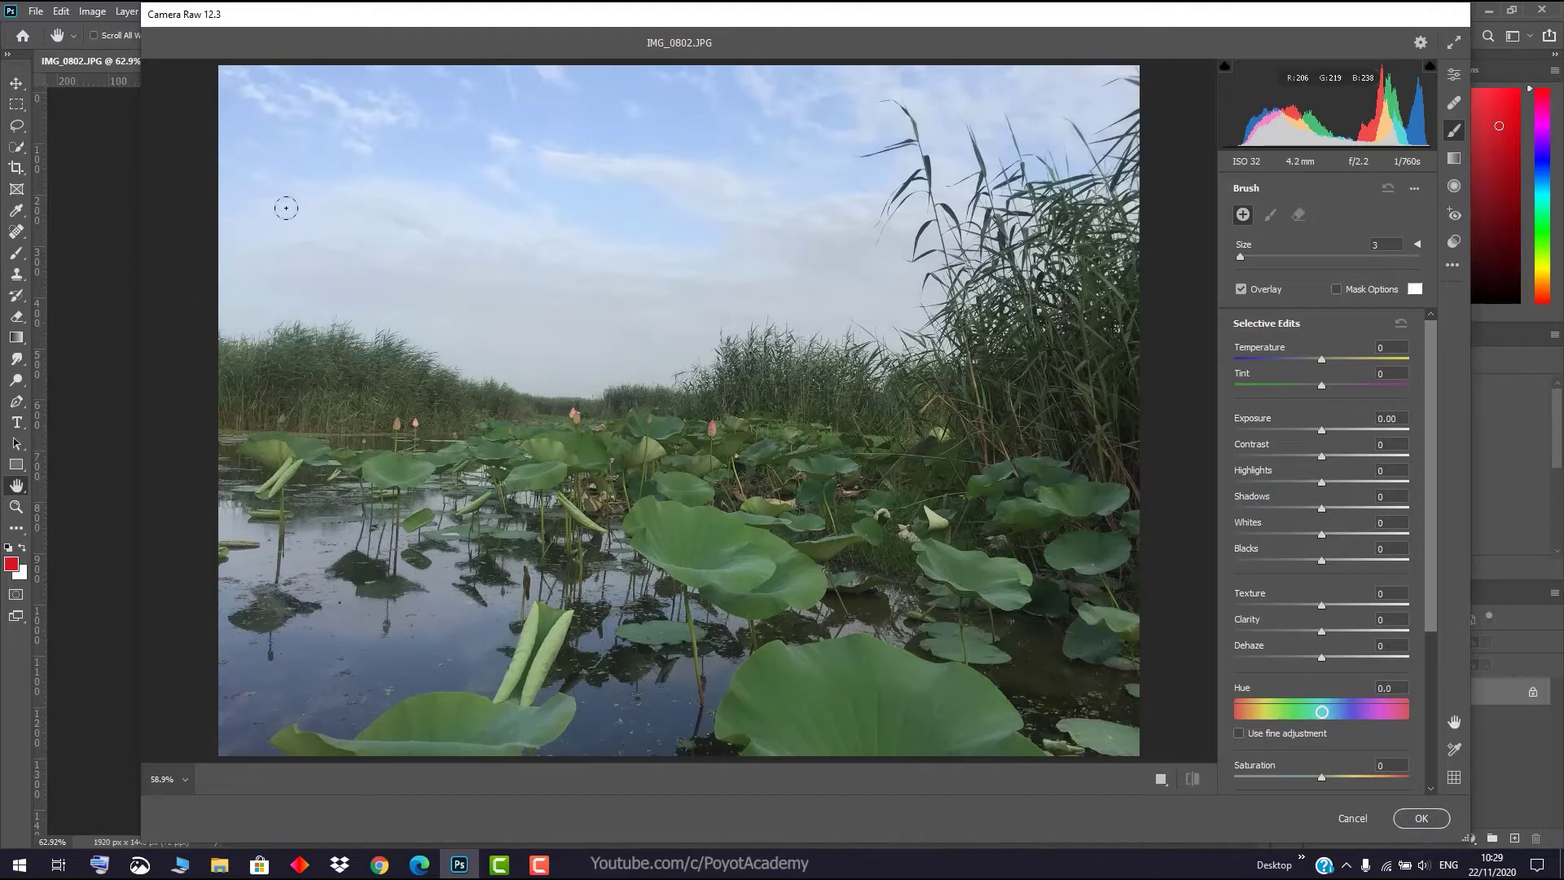
pyautogui.click(832, 194)
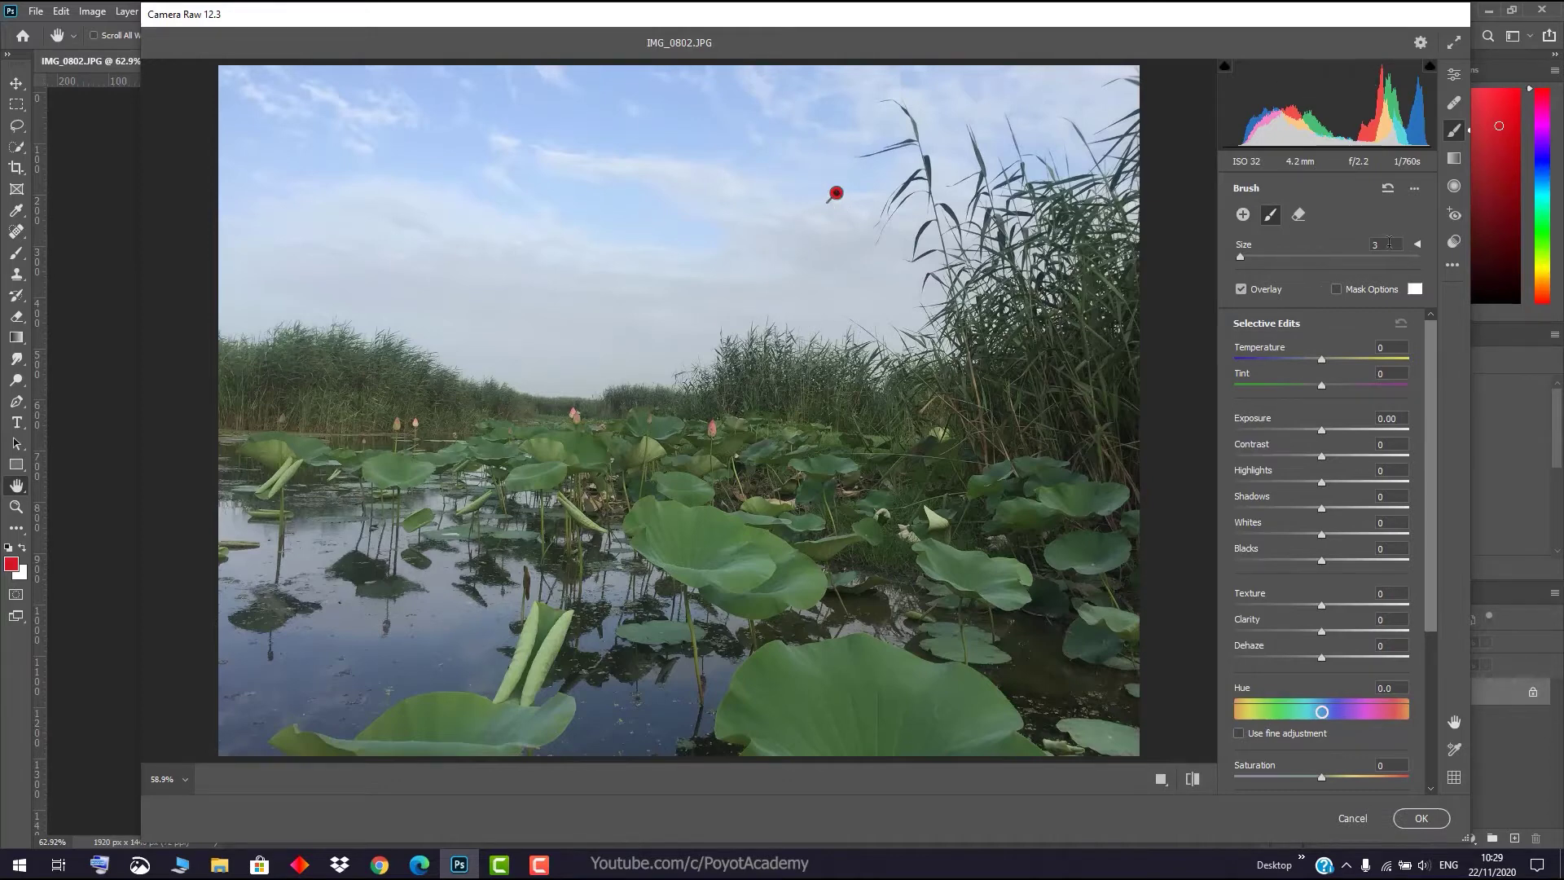
pyautogui.moveTo(1321, 359)
pyautogui.mouseDown()
pyautogui.moveTo(1248, 356)
pyautogui.moveTo(1316, 340)
pyautogui.mouseUp()
pyautogui.doubleClick(1316, 341)
pyautogui.press('Delete')
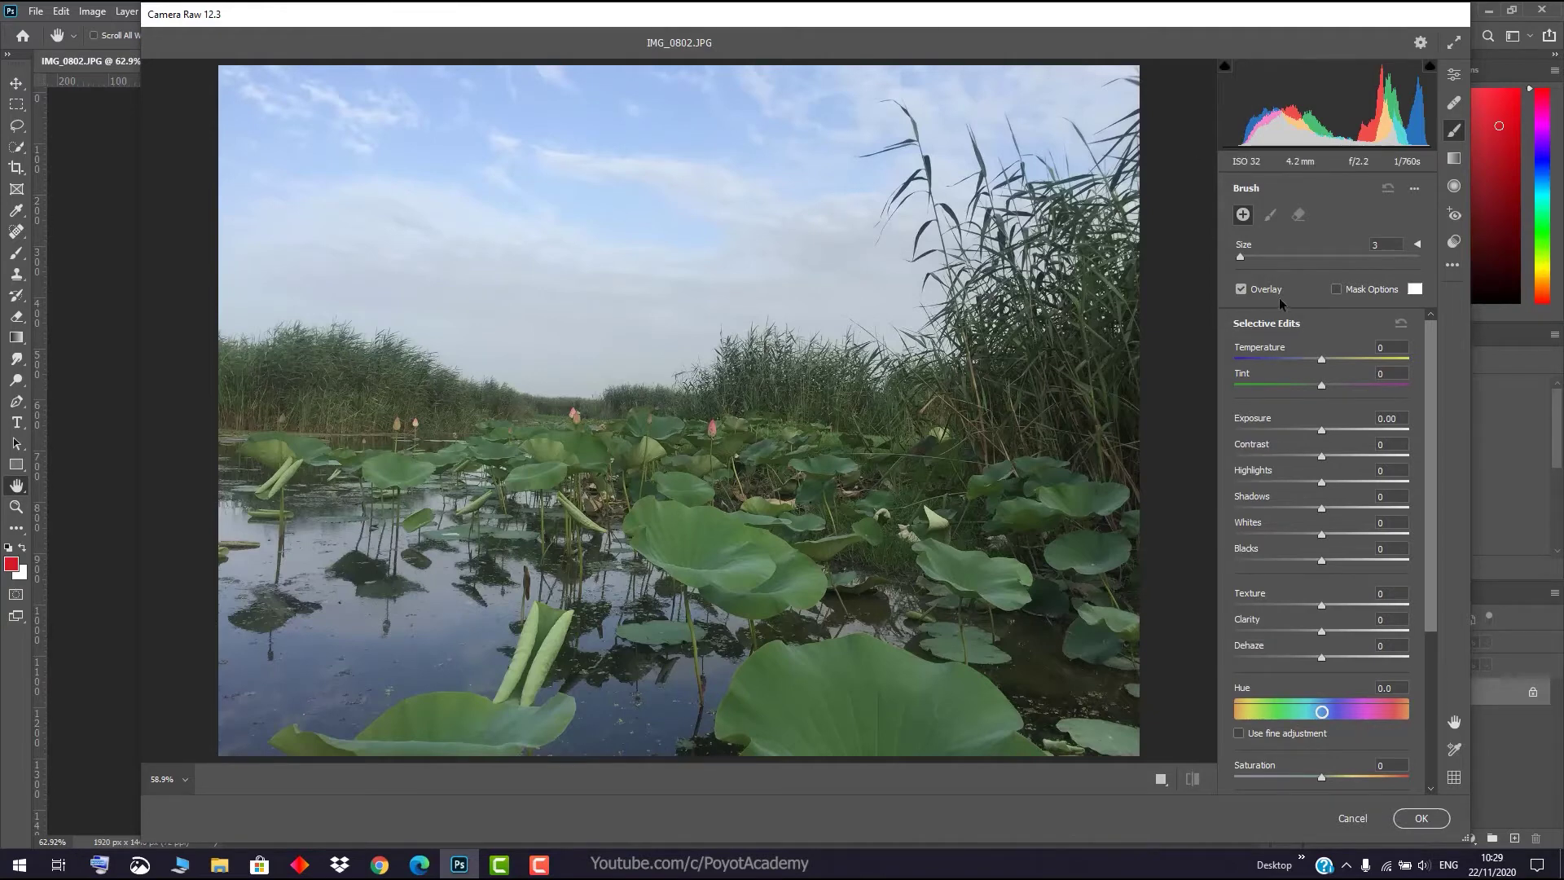
# - Dab the upper-left sky with the brush at size 34, setting Temperature to -100 and Tint to +73
pyautogui.moveTo(1266, 258); pyautogui.dragTo(1339, 259)
pyautogui.click(388, 198)
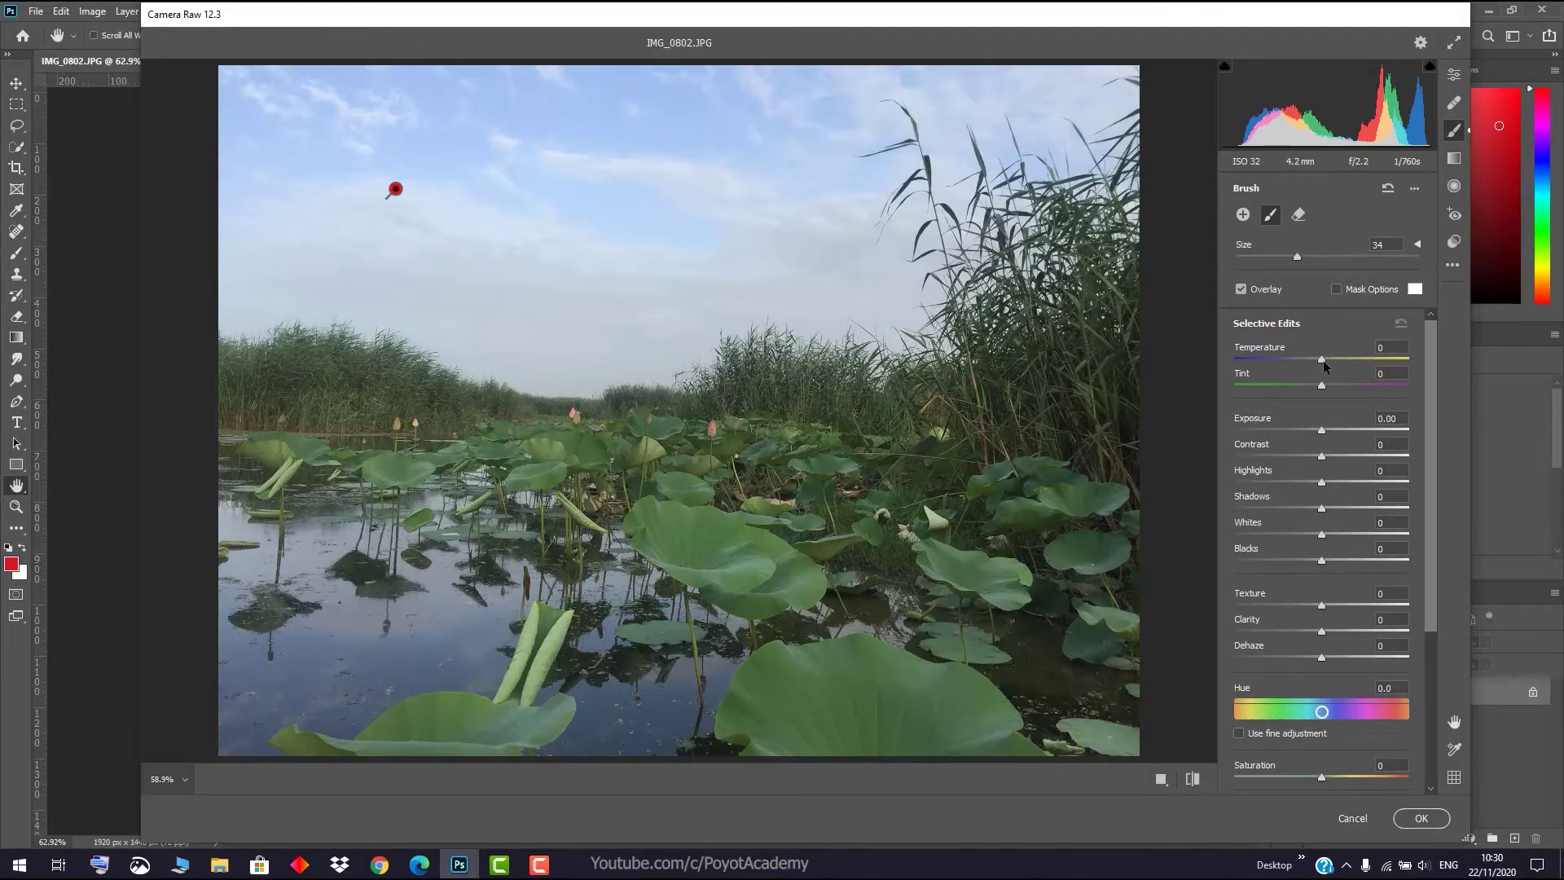
pyautogui.moveTo(1321, 360); pyautogui.dragTo(1209, 340)
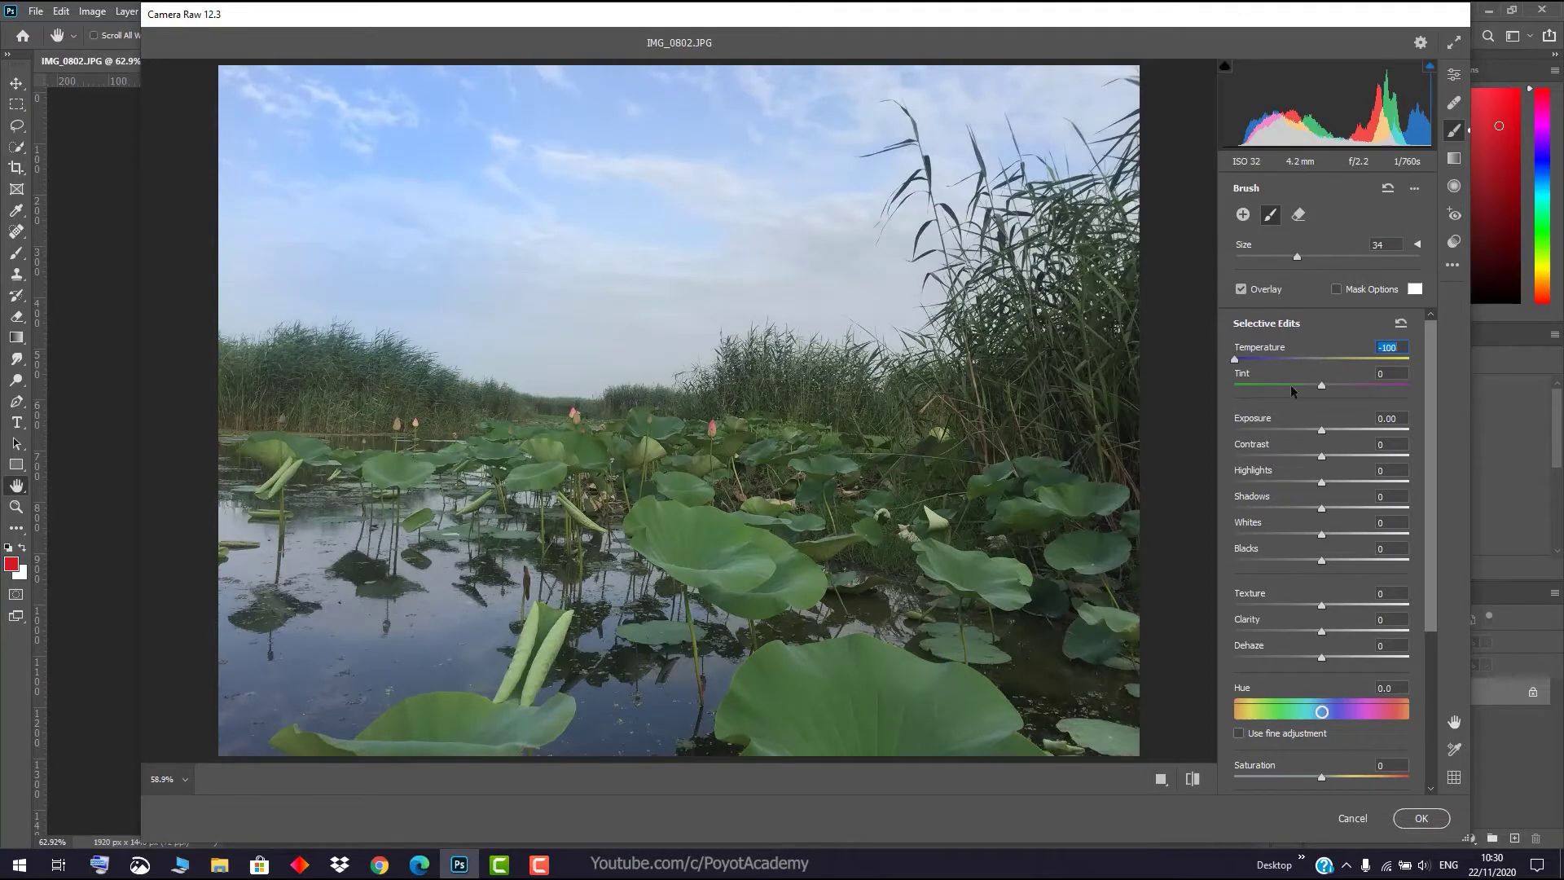
pyautogui.click(1321, 386)
pyautogui.moveTo(1321, 386)
pyautogui.mouseDown()
pyautogui.moveTo(1273, 384)
pyautogui.moveTo(1385, 383)
pyautogui.mouseUp()
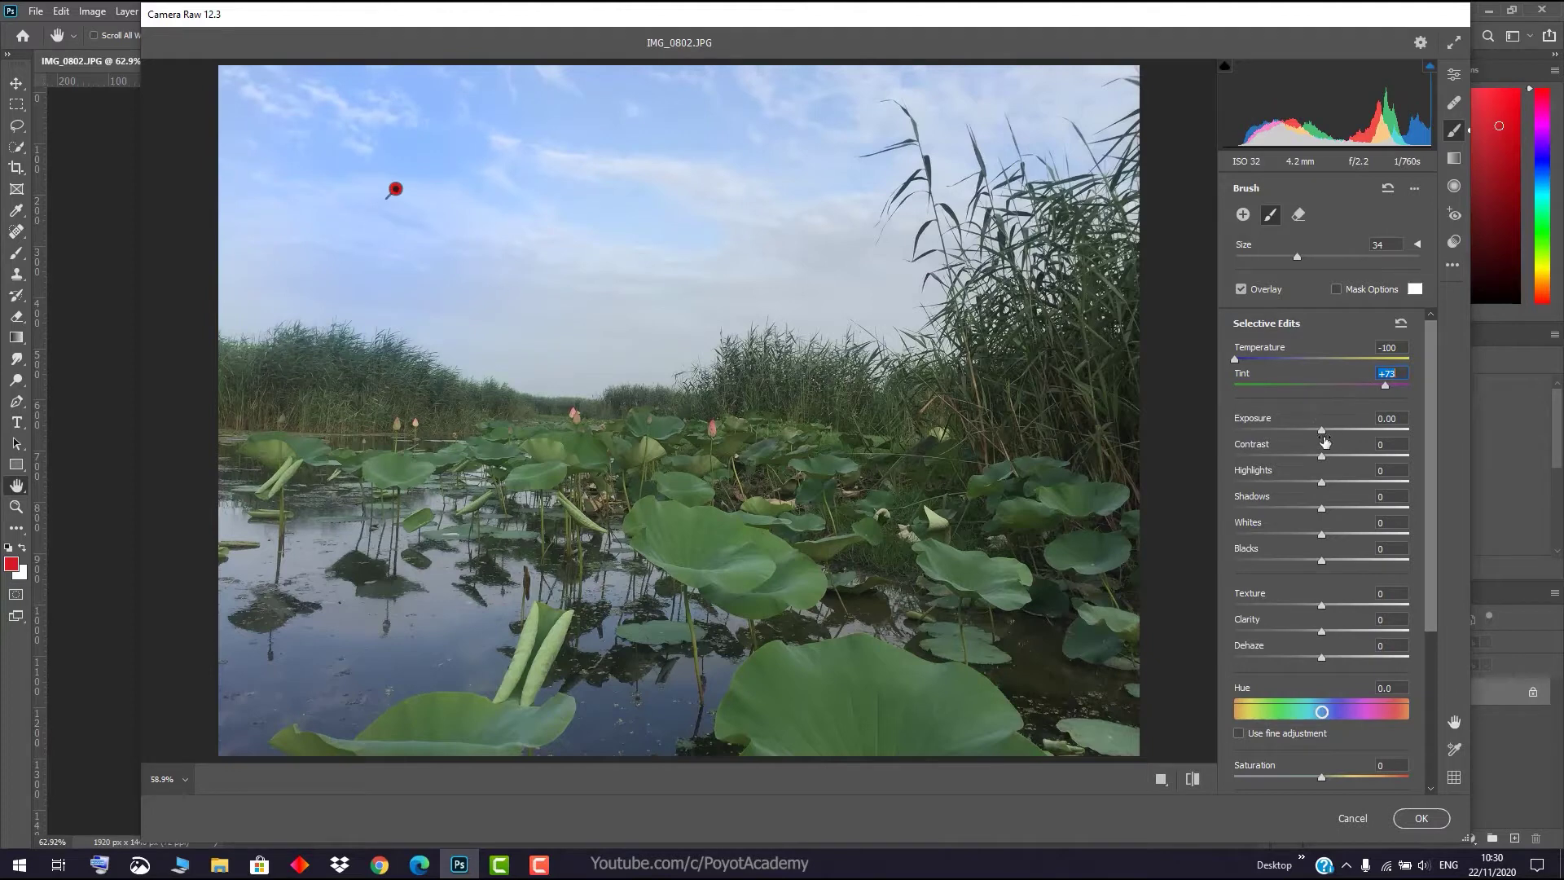
# - Set the brushed spot's Exposure to -3.65, Contrast to +29, Highlights to -44, Shadows to +6 and Hue to +5.9
pyautogui.moveTo(1321, 430); pyautogui.dragTo(1241, 422)
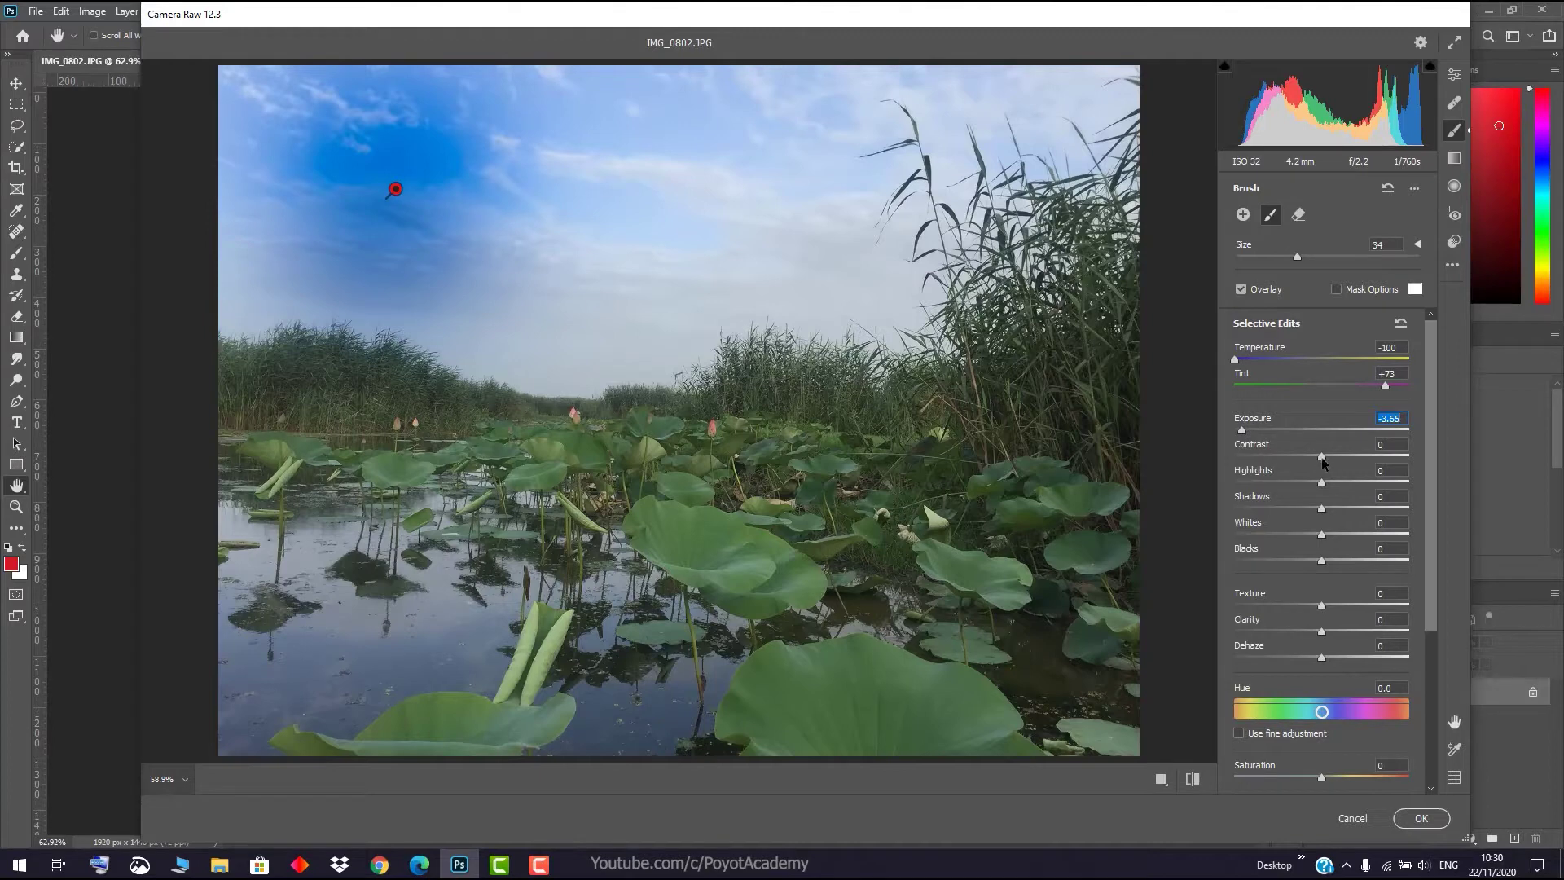
pyautogui.moveTo(1322, 458)
pyautogui.mouseDown()
pyautogui.moveTo(1346, 460)
pyautogui.moveTo(1276, 473)
pyautogui.moveTo(1288, 471)
pyautogui.moveTo(1279, 503)
pyautogui.moveTo(1326, 507)
pyautogui.mouseUp()
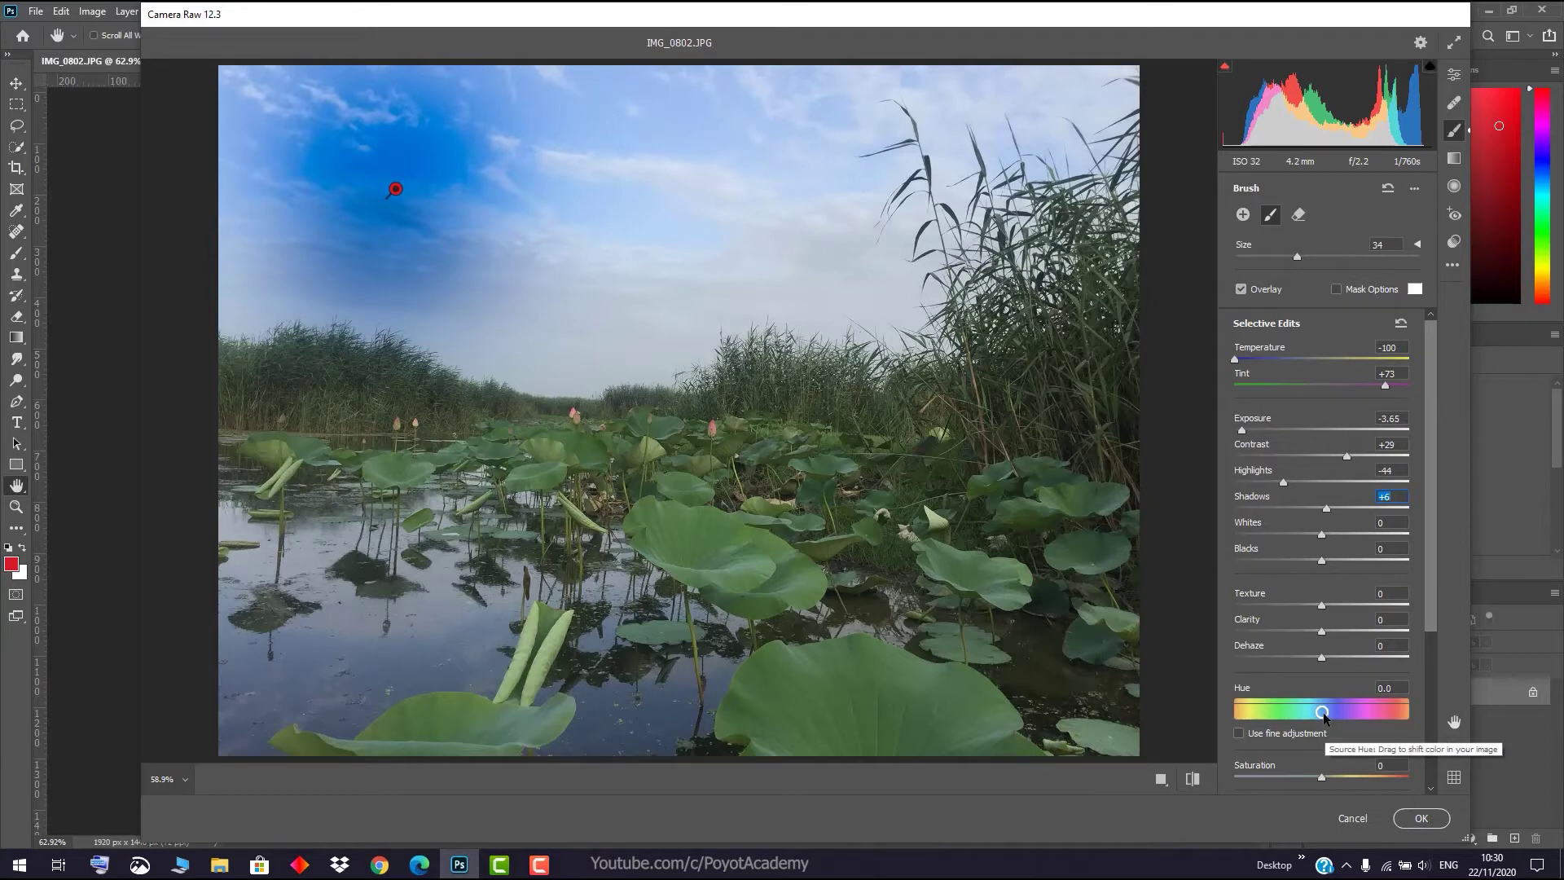
pyautogui.moveTo(1322, 713)
pyautogui.mouseDown()
pyautogui.moveTo(1206, 708)
pyautogui.moveTo(1357, 703)
pyautogui.moveTo(1325, 702)
pyautogui.mouseUp()
# - Apply a red color tint with hue 0 and saturation 100 to the brushed sky area
pyautogui.scroll(-2, 1409, 681)
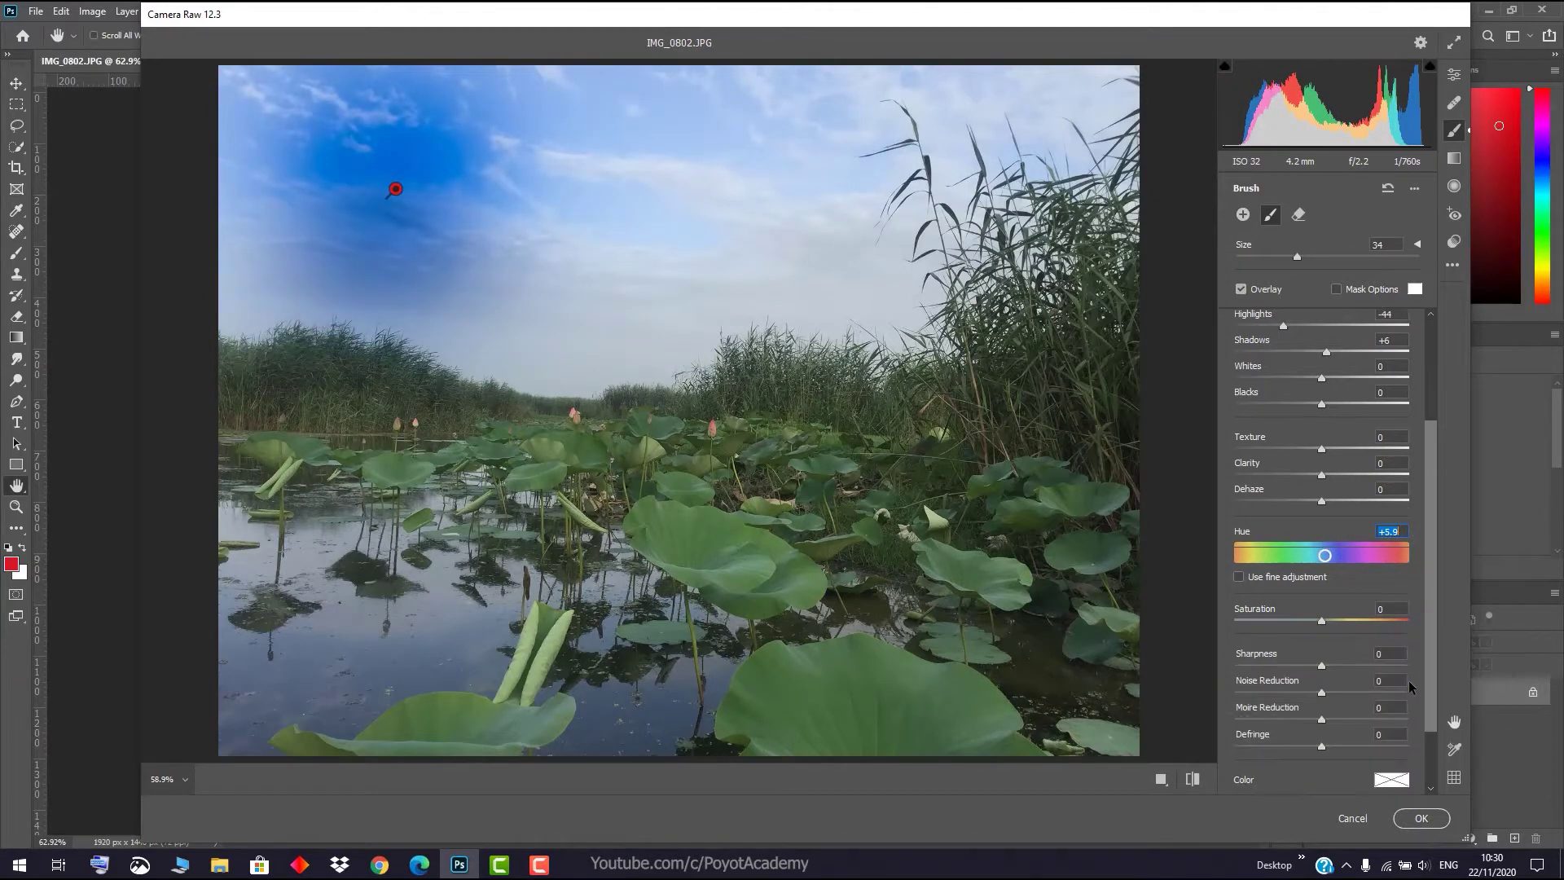
pyautogui.scroll(-1, 1409, 681)
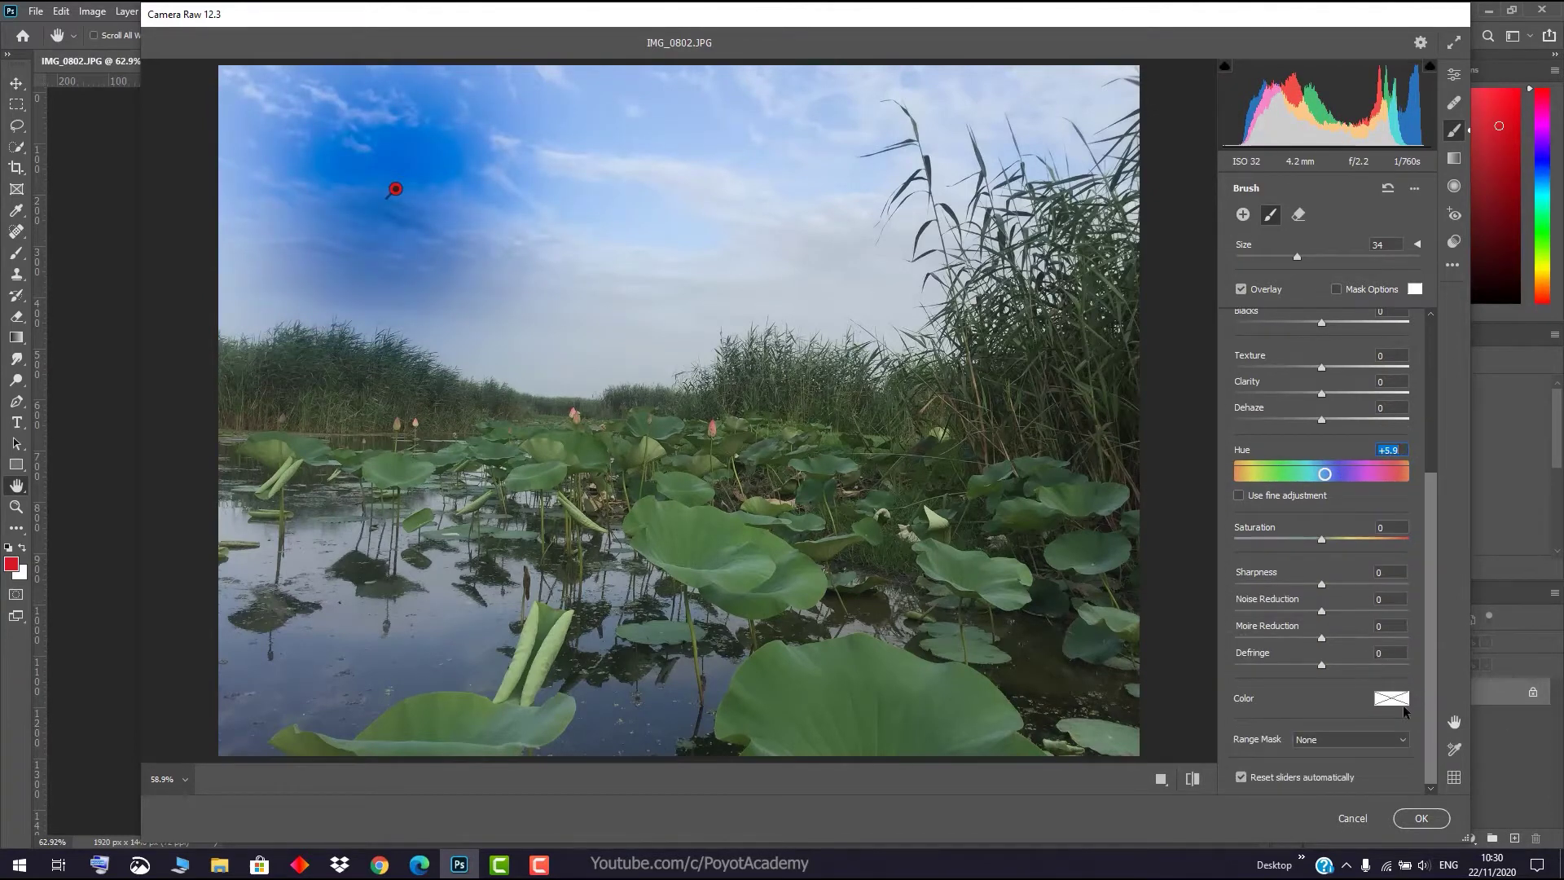
pyautogui.click(1392, 703)
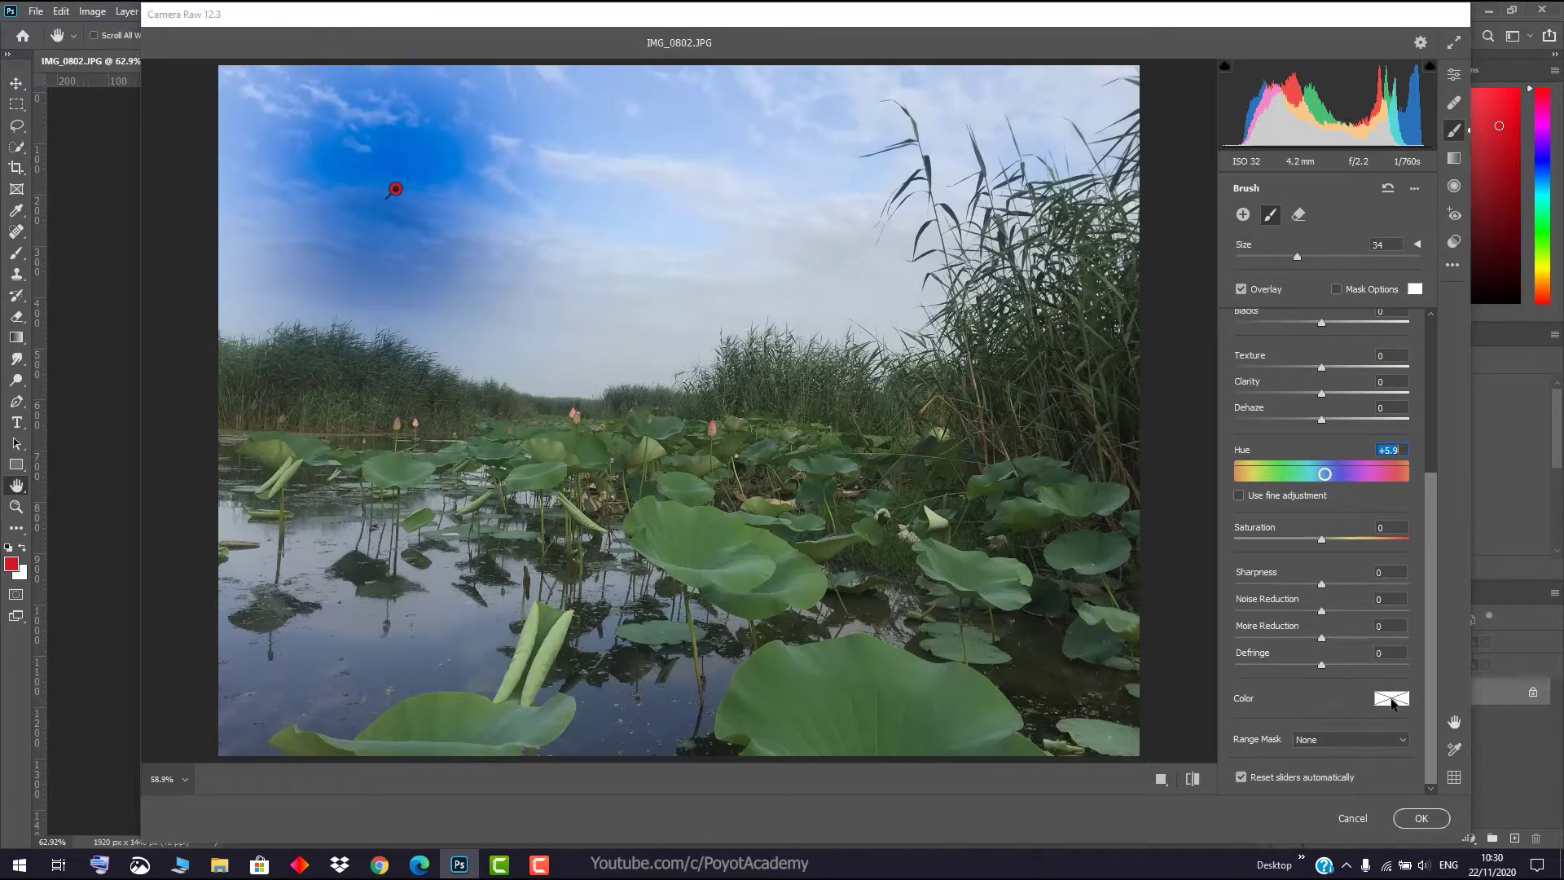
pyautogui.moveTo(691, 307); pyautogui.dragTo(896, 269)
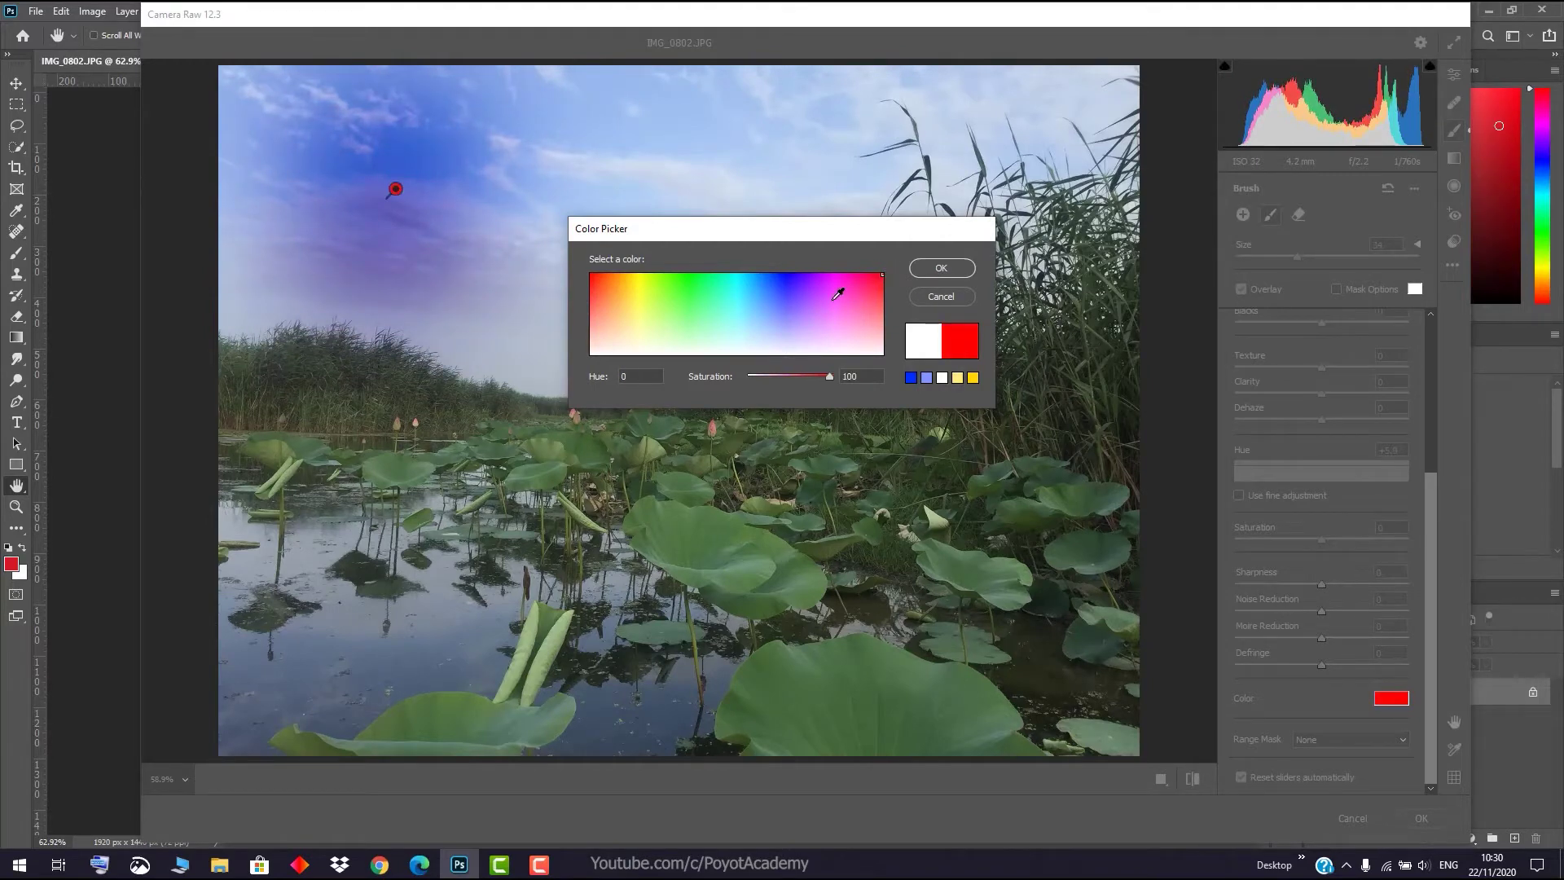
pyautogui.click(940, 270)
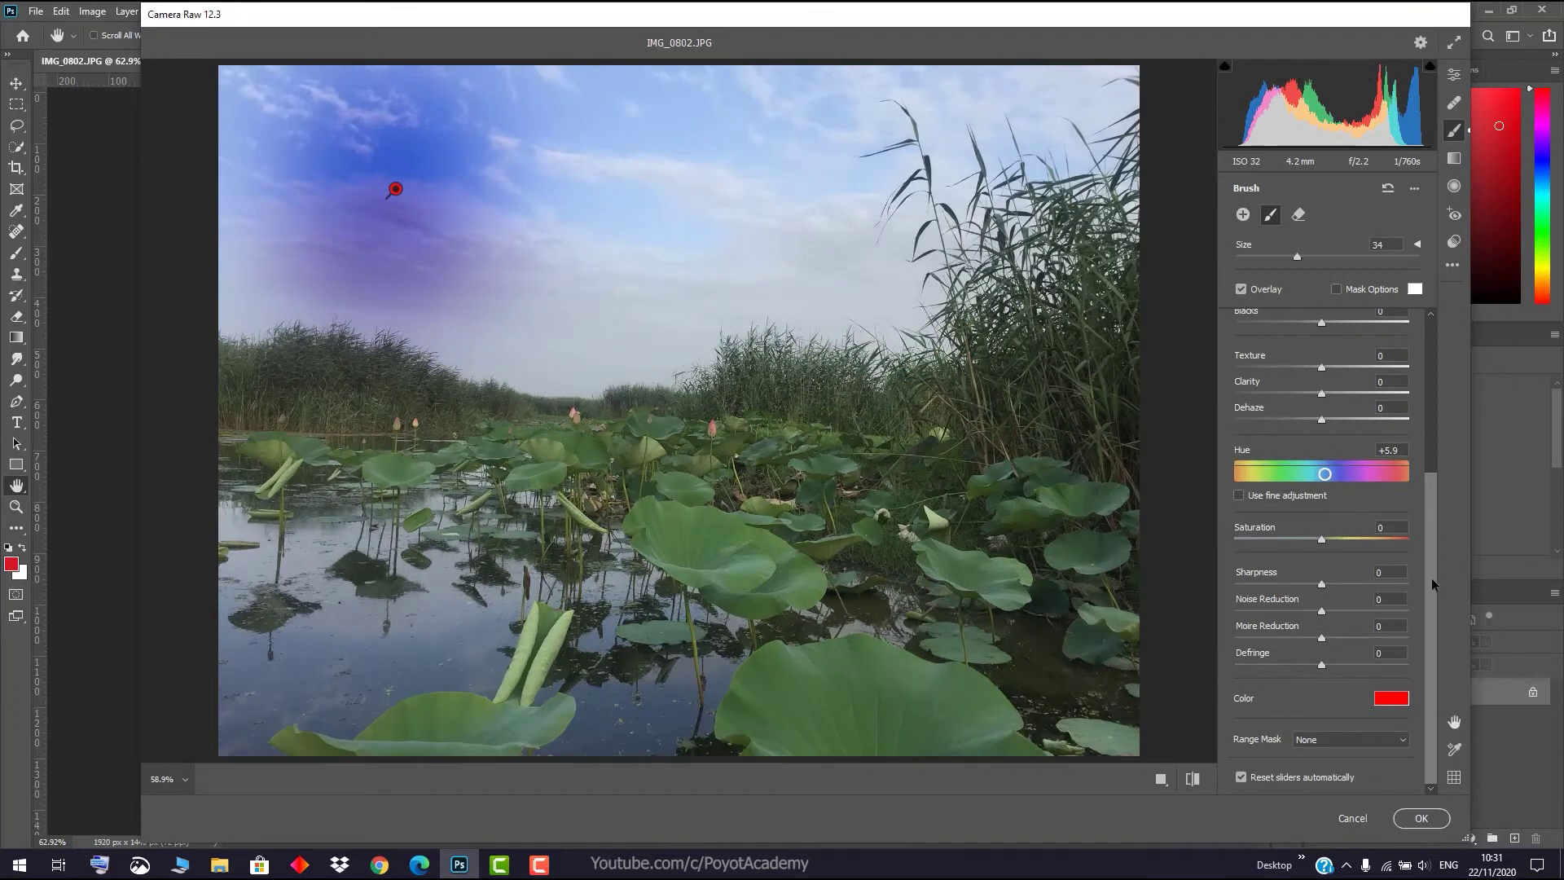
# - Clear the existing brush adjustment and paint across the whole sky with the same brush settings
pyautogui.moveTo(1431, 578); pyautogui.dragTo(1445, 378)
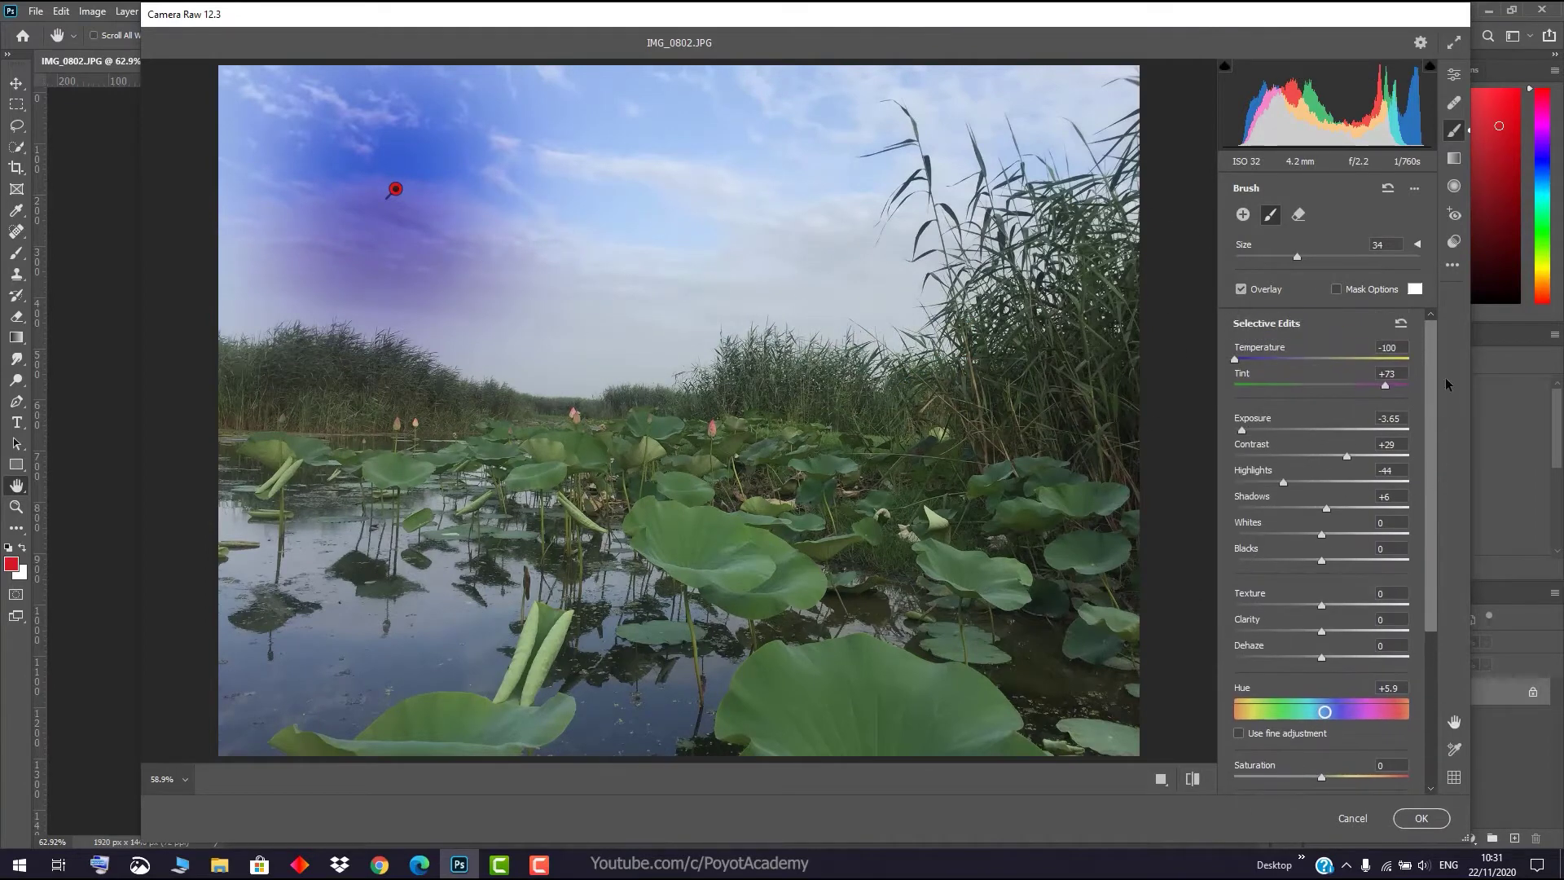
pyautogui.click(1388, 191)
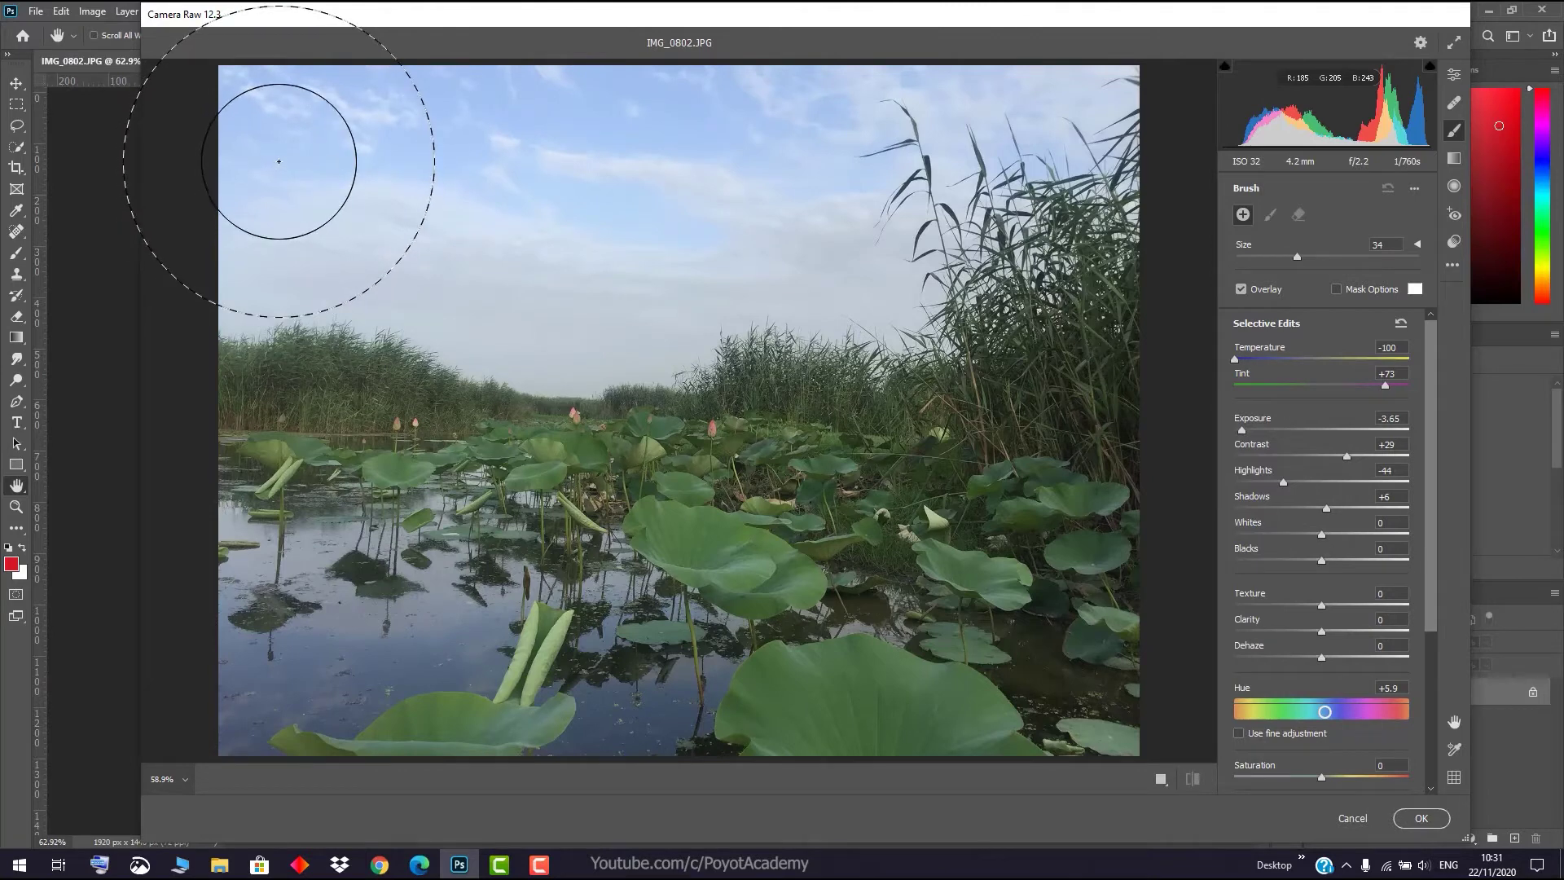
pyautogui.moveTo(278, 162)
pyautogui.mouseDown()
pyautogui.moveTo(400, 211)
pyautogui.moveTo(716, 208)
pyautogui.moveTo(1004, 164)
pyautogui.moveTo(1030, 90)
pyautogui.moveTo(1058, 61)
pyautogui.mouseUp()
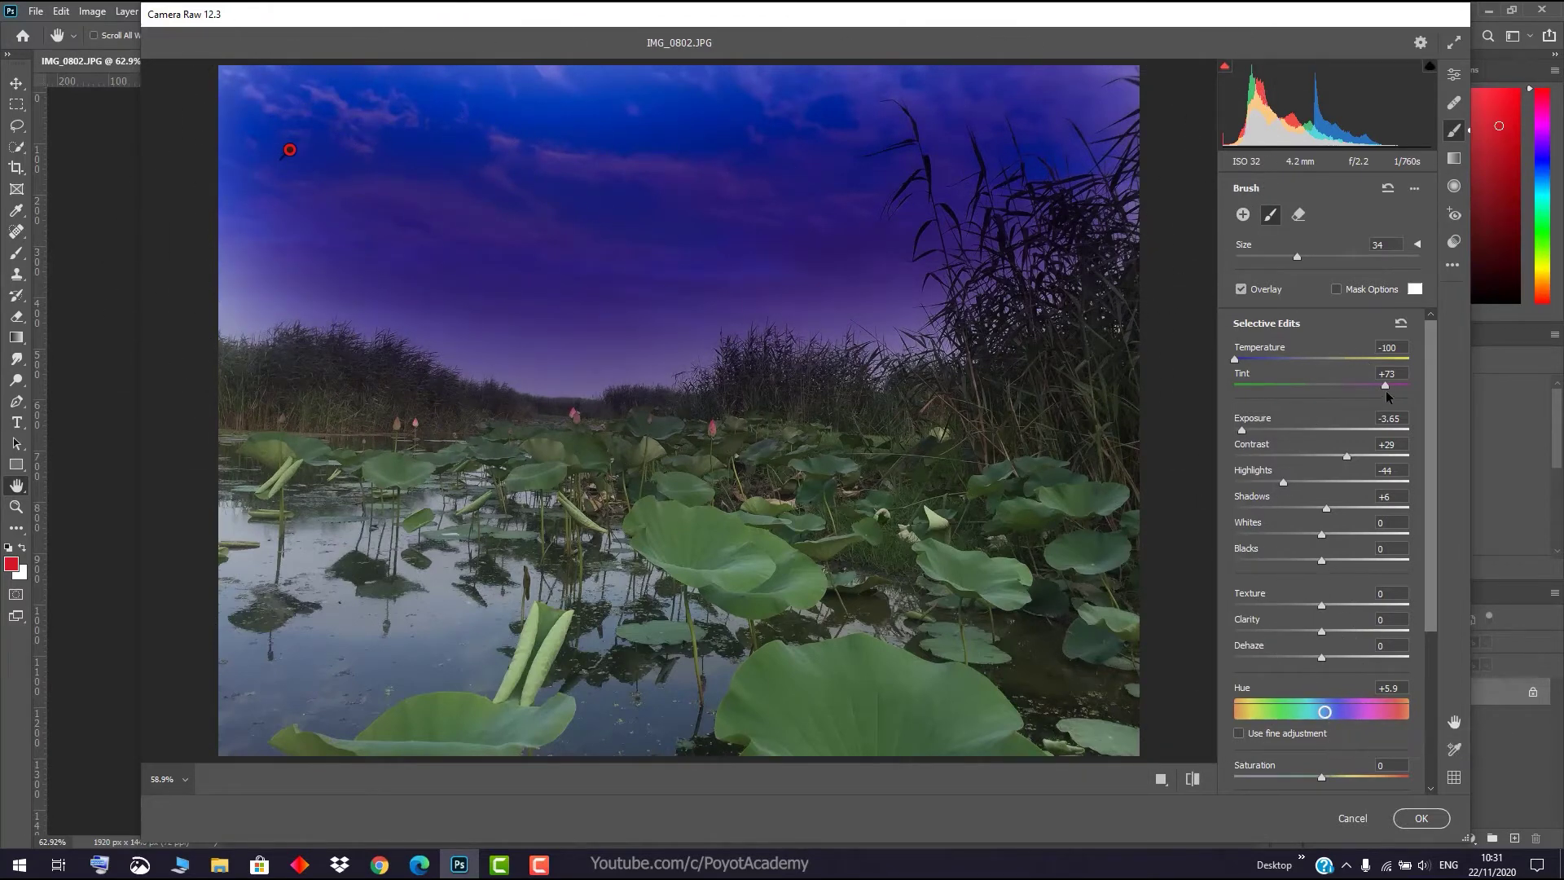
# - Set the painted sky's Hue to +180, Temperature to -26 and Tint to +5
pyautogui.moveTo(1386, 386); pyautogui.dragTo(1282, 367)
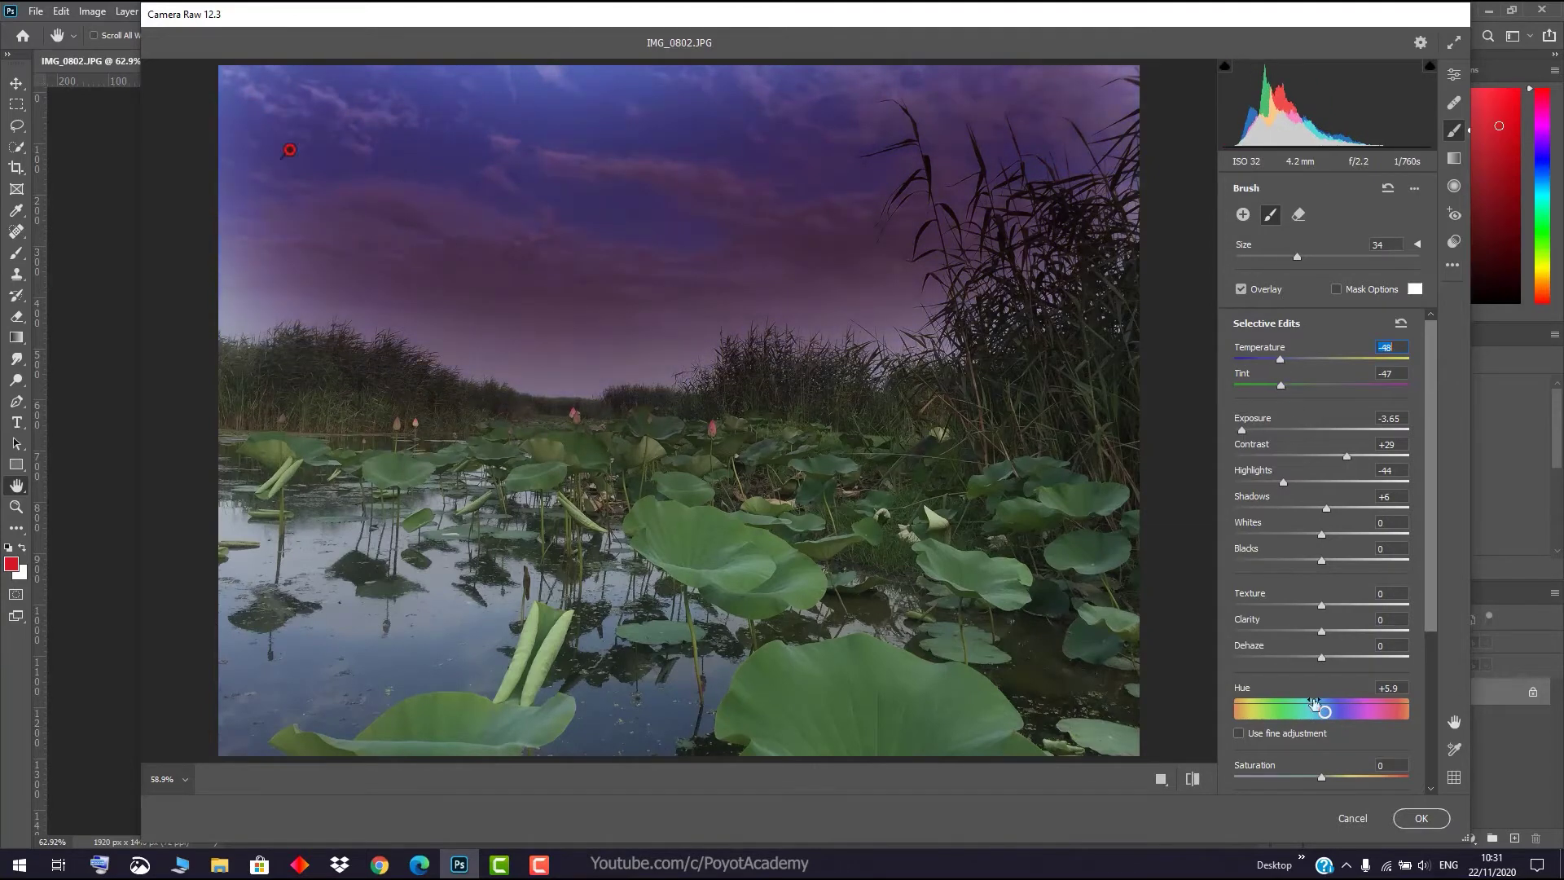
pyautogui.moveTo(1313, 702); pyautogui.dragTo(1416, 715)
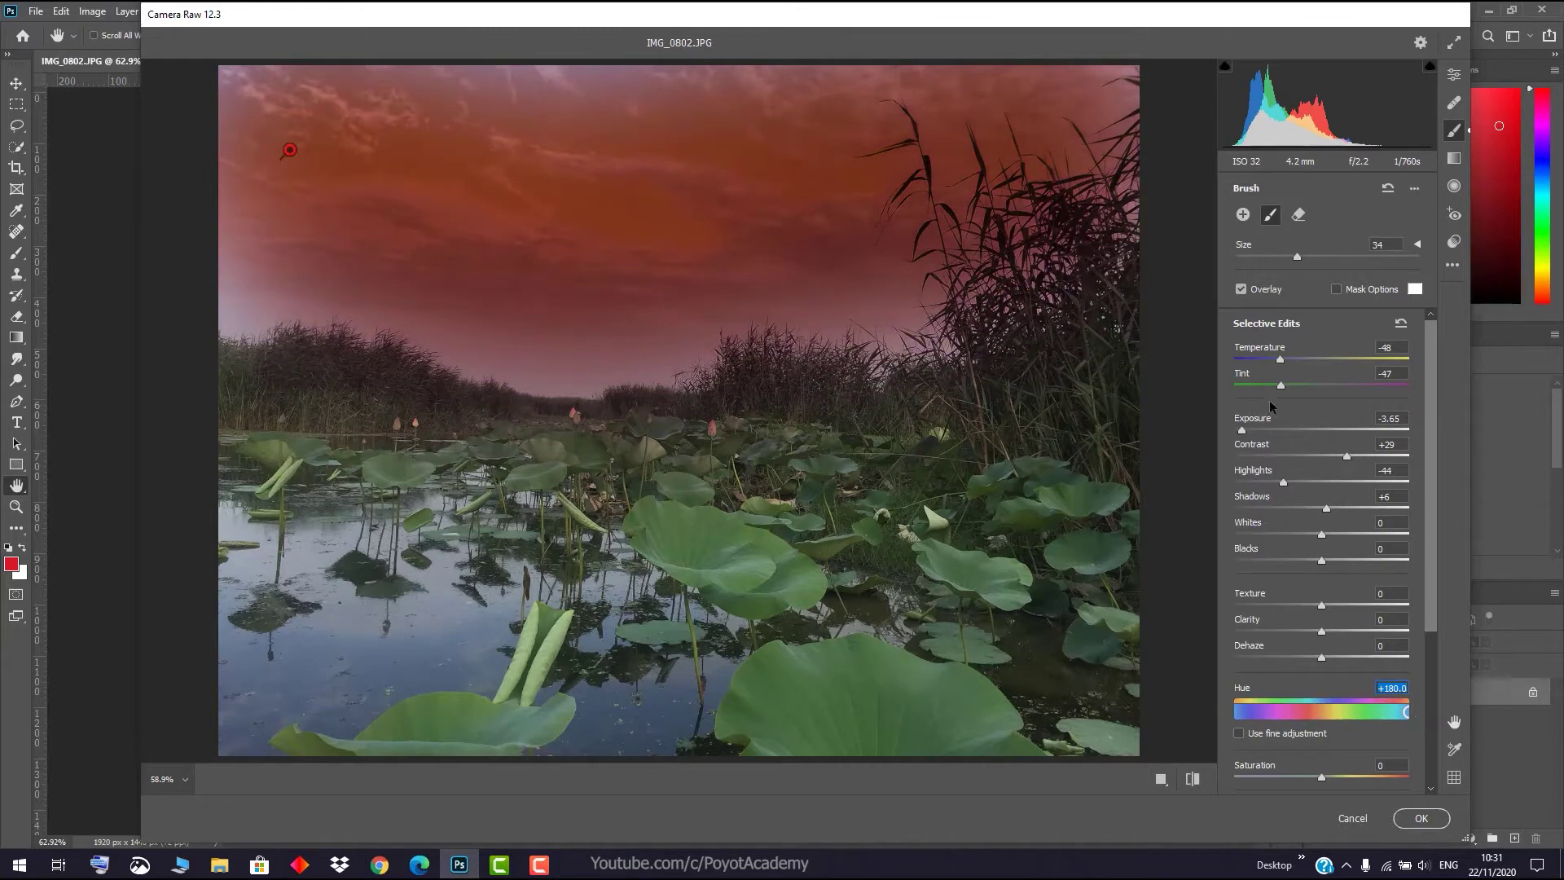
pyautogui.moveTo(1280, 384)
pyautogui.mouseDown()
pyautogui.moveTo(1326, 384)
pyautogui.moveTo(1298, 359)
pyautogui.mouseUp()
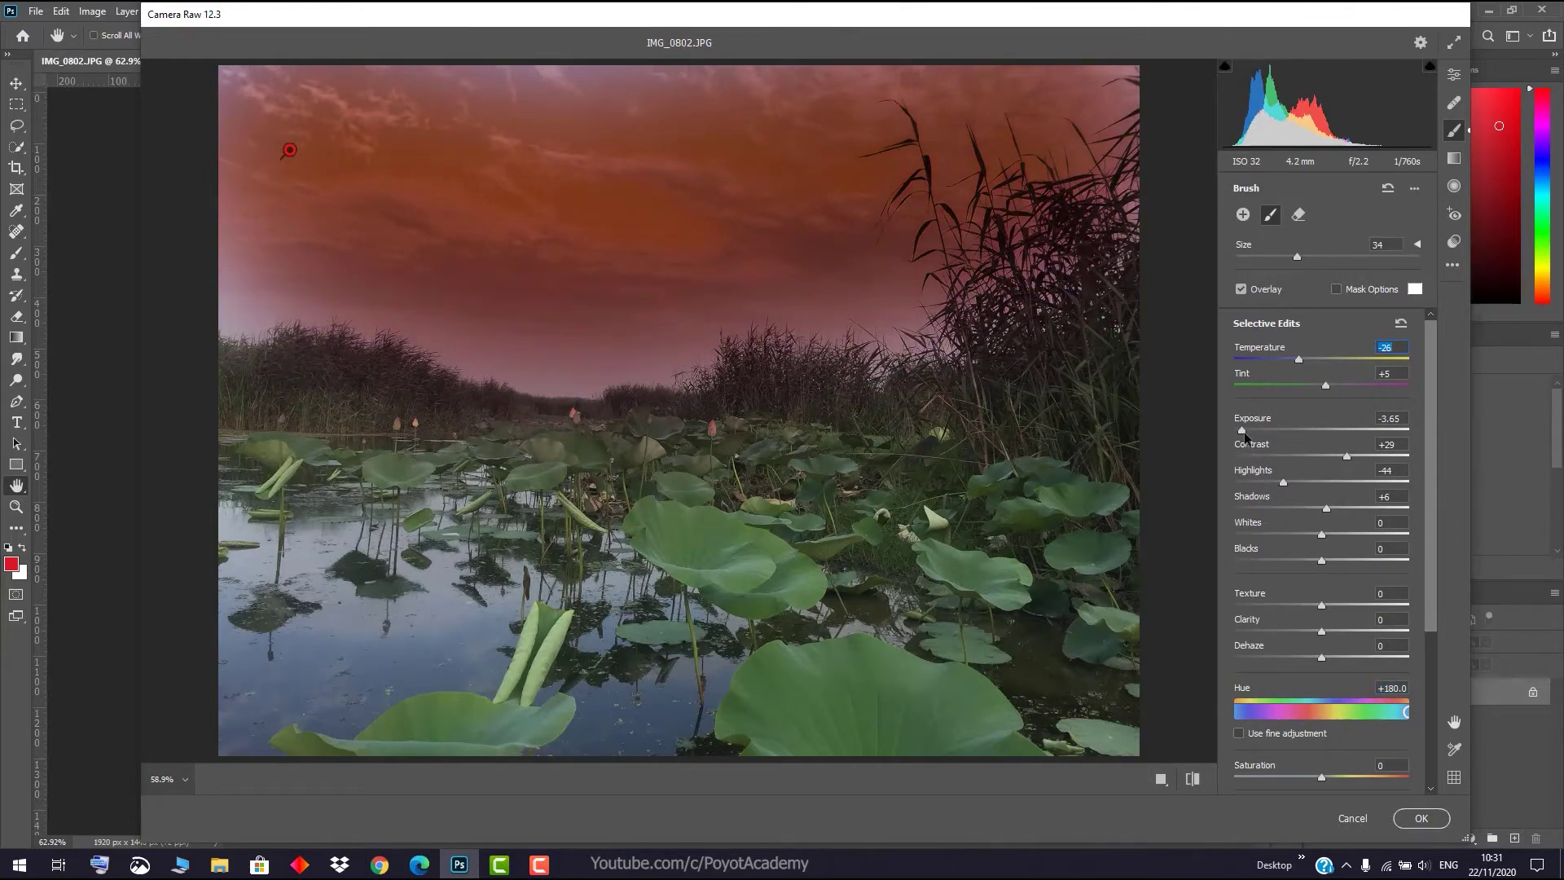
# - Raise the painted sky's Exposure to -0.85 and cancel all the Camera Raw edits
pyautogui.moveTo(1243, 430); pyautogui.dragTo(1293, 433)
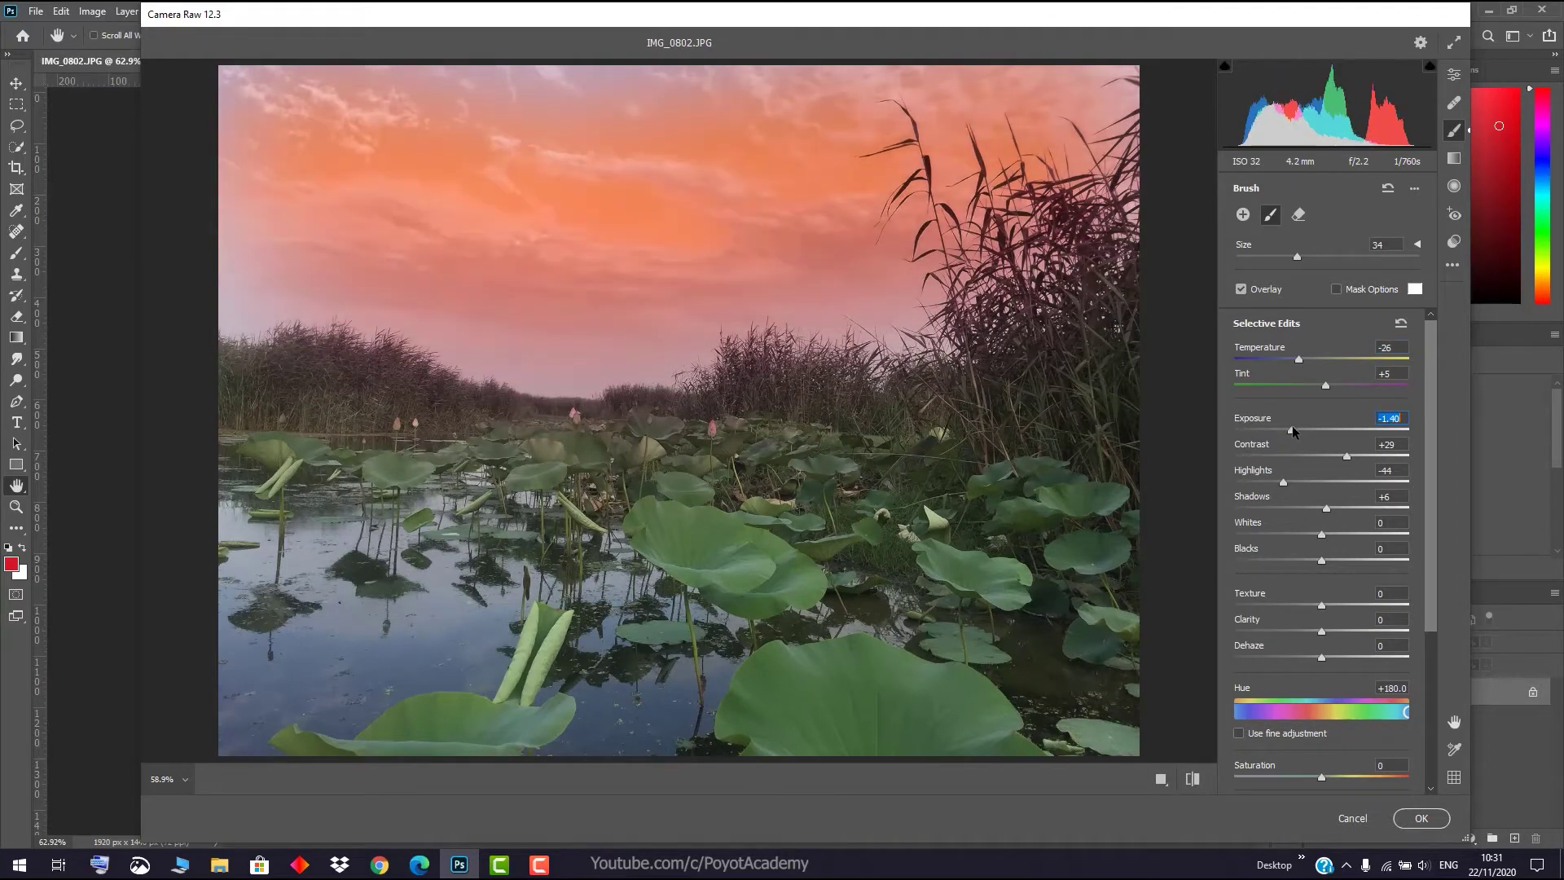
pyautogui.moveTo(1295, 432); pyautogui.dragTo(1298, 430)
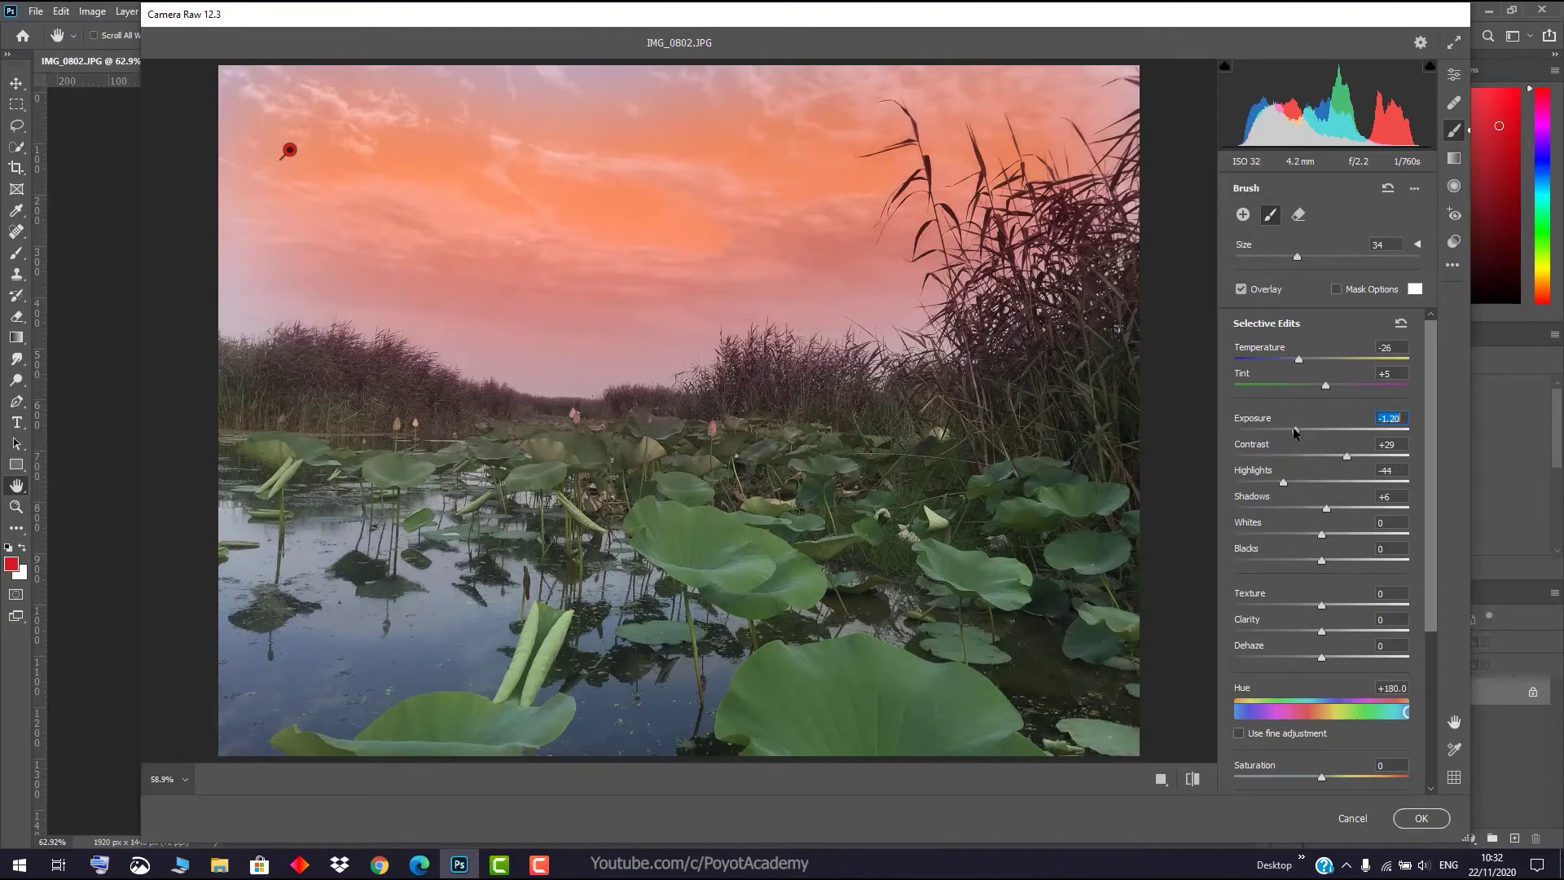
pyautogui.moveTo(1297, 437); pyautogui.dragTo(1303, 437)
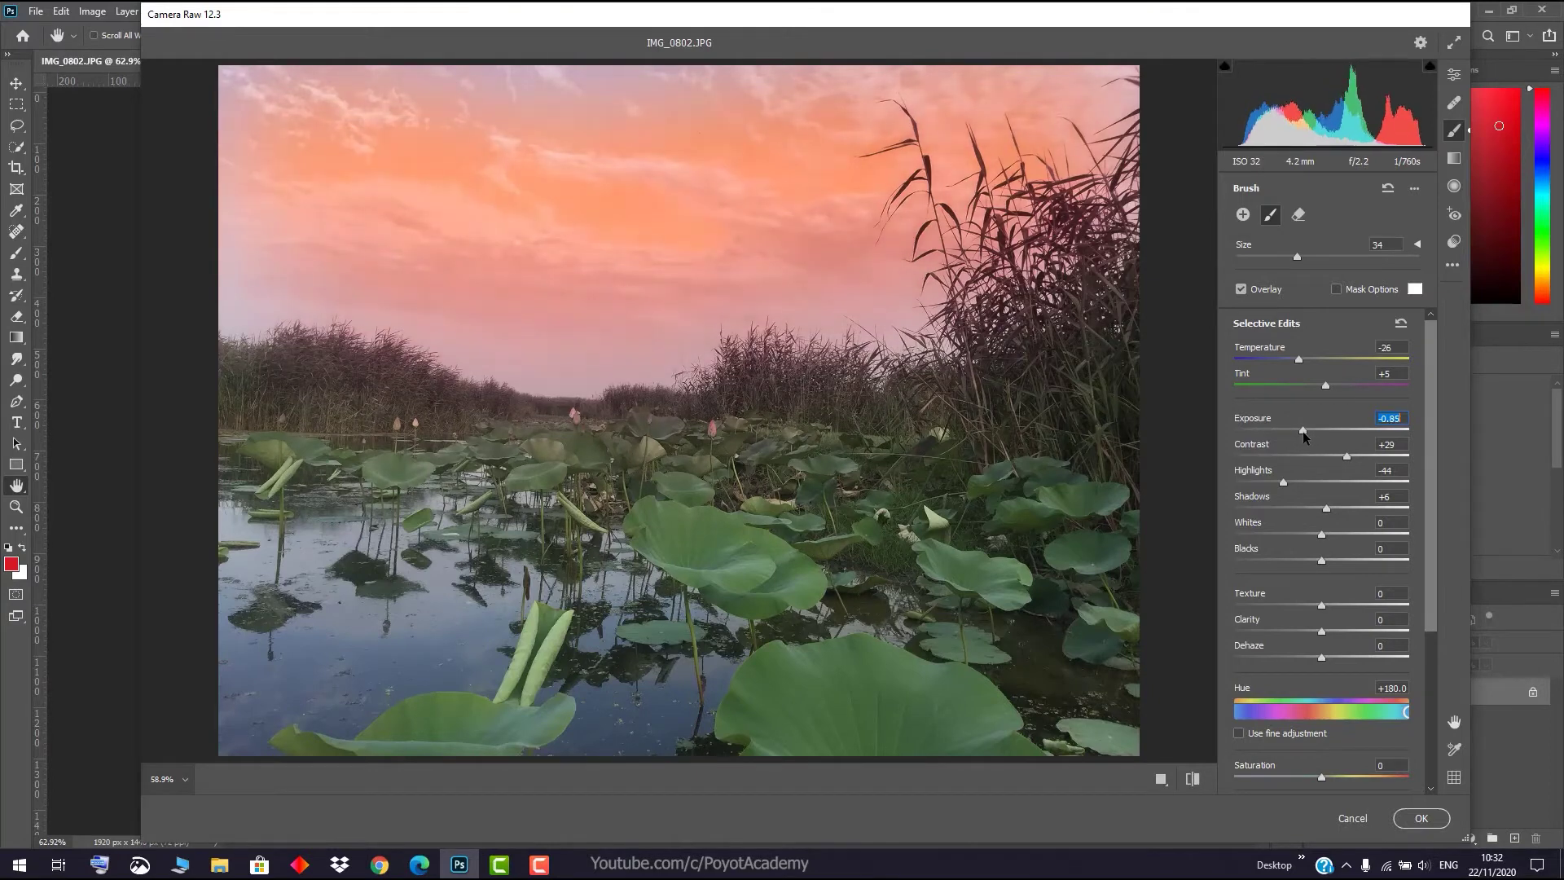
pyautogui.click(1359, 822)
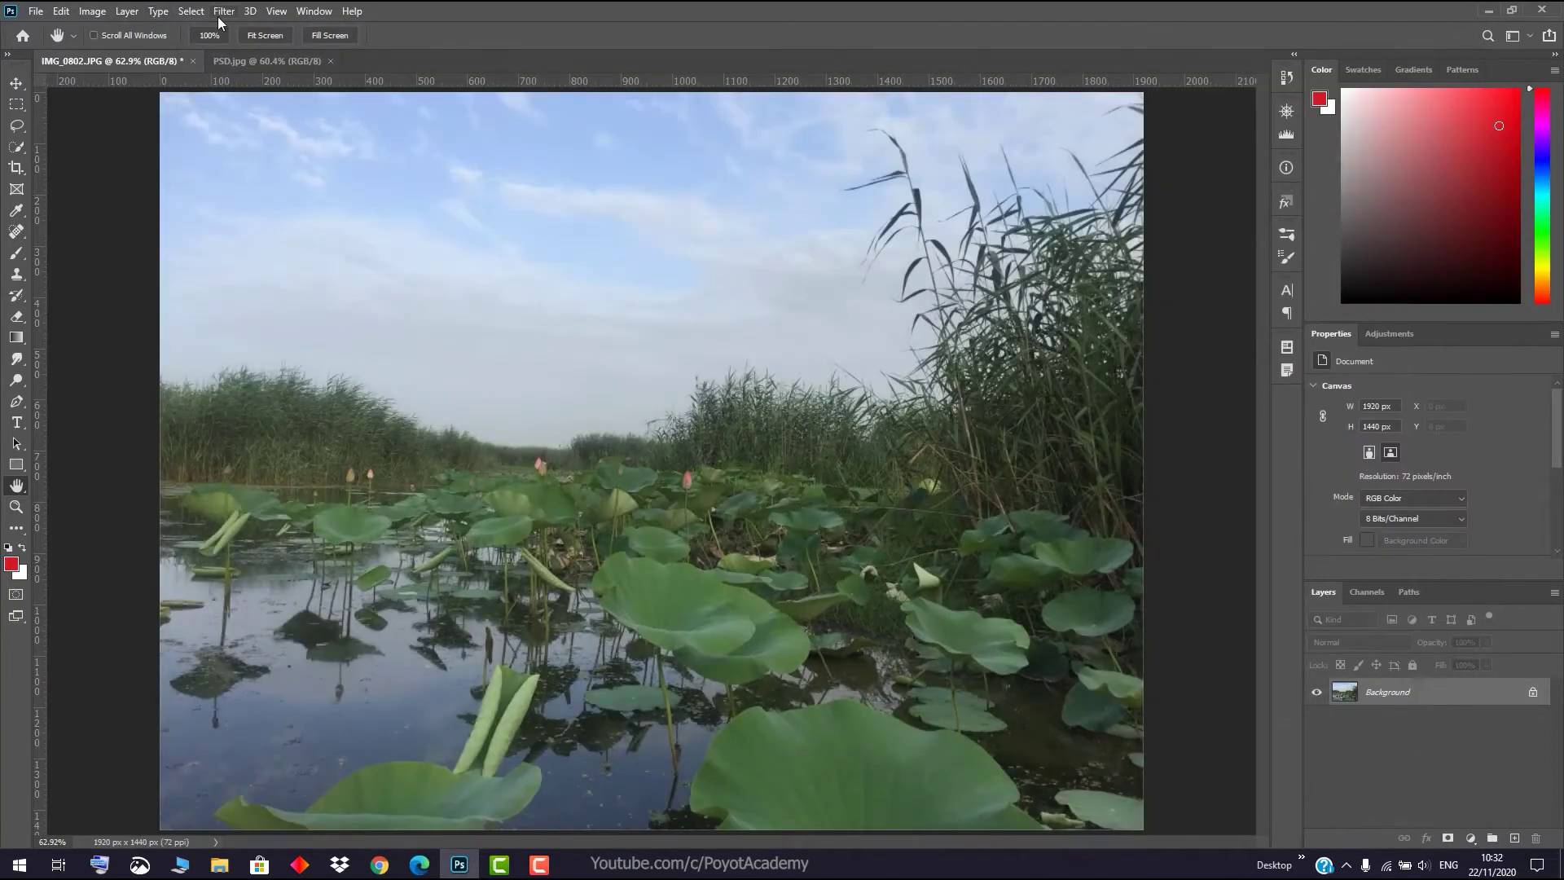
# - Reopen the Camera Raw Filter and paint across the sky with the Adjustment Brush at size 34
pyautogui.click(224, 12)
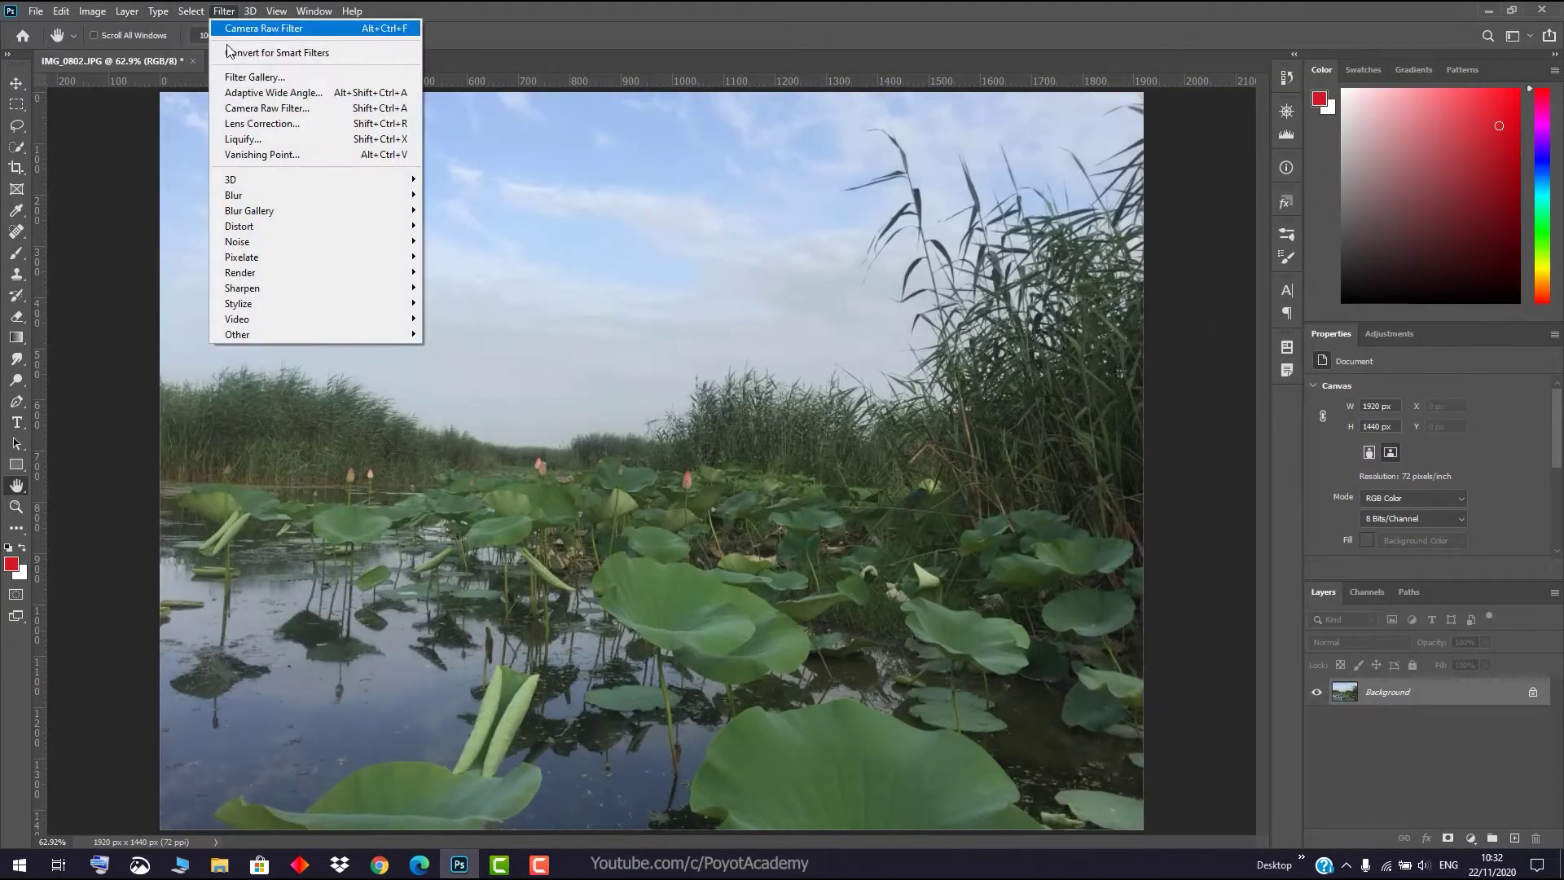
pyautogui.click(268, 107)
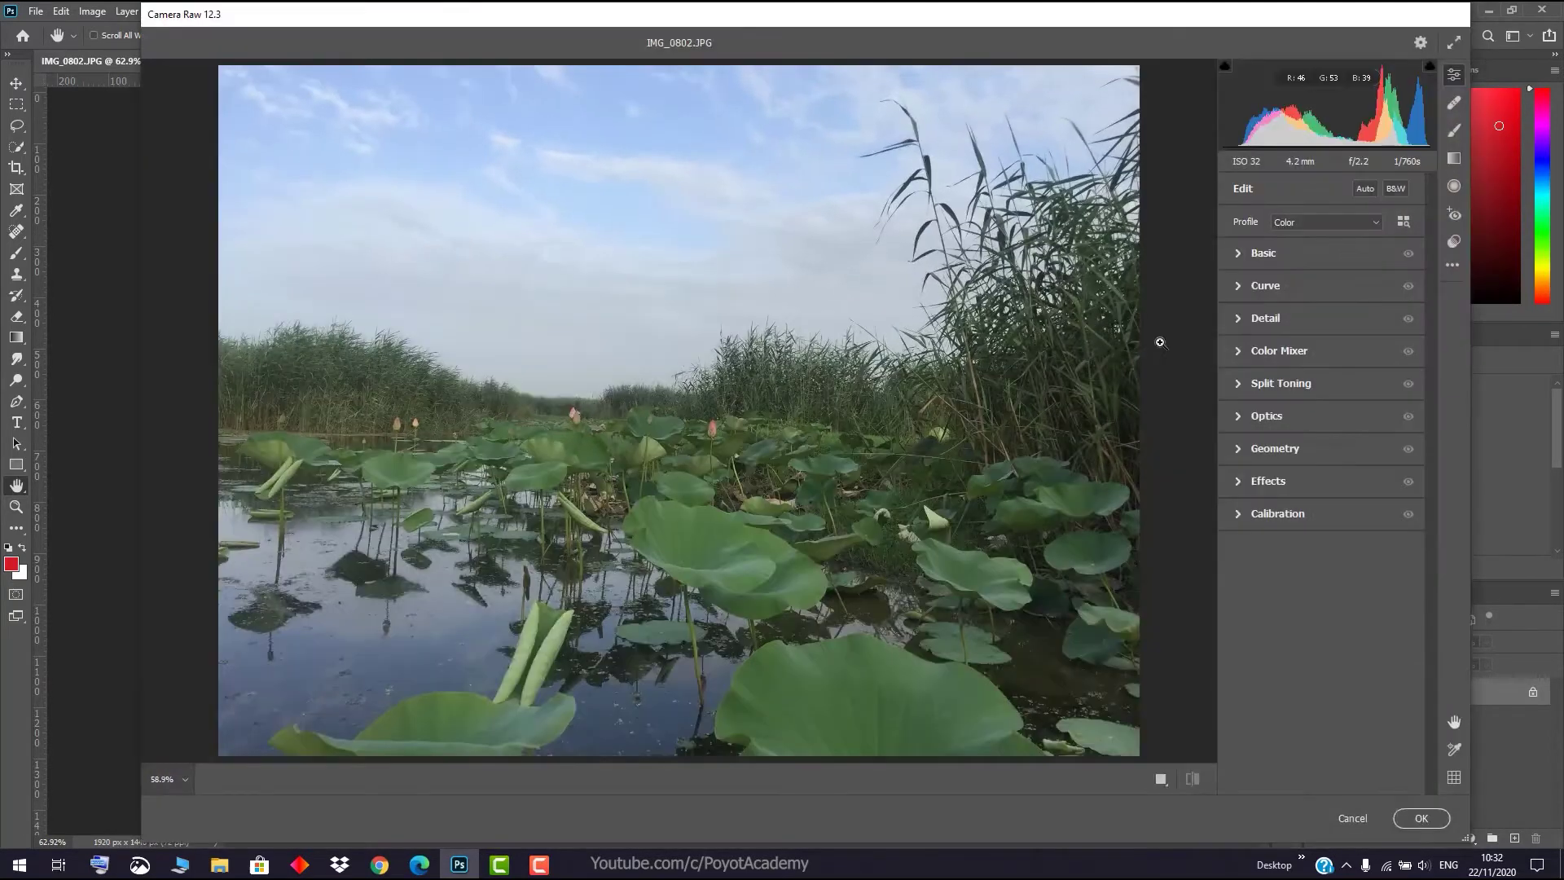
pyautogui.click(1454, 131)
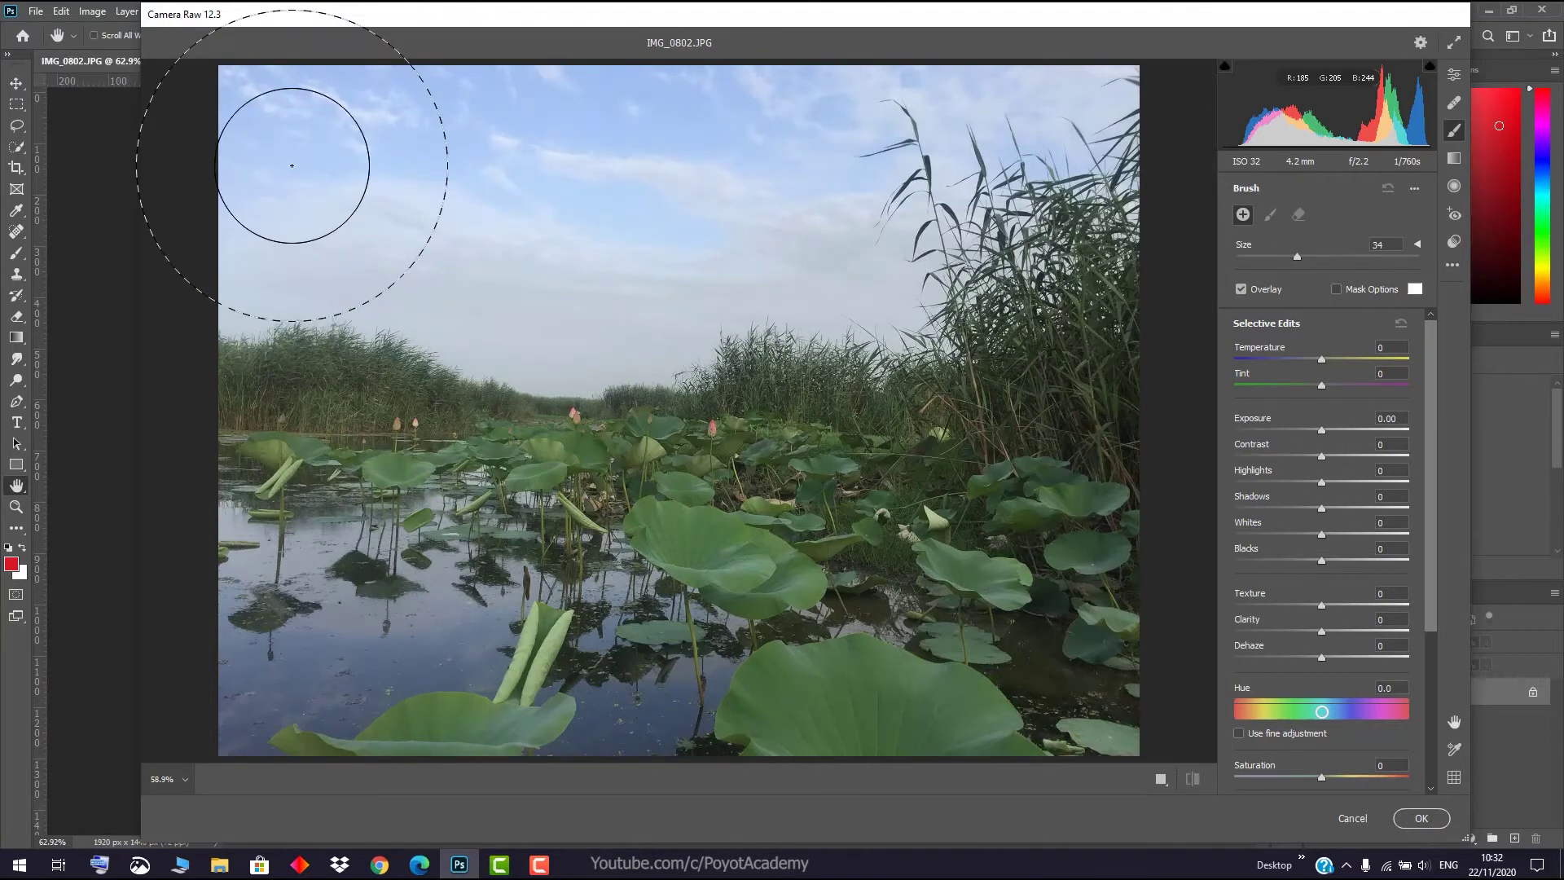
pyautogui.moveTo(291, 166)
pyautogui.mouseDown()
pyautogui.moveTo(391, 203)
pyautogui.moveTo(663, 233)
pyautogui.moveTo(769, 226)
pyautogui.moveTo(810, 198)
pyautogui.moveTo(921, 193)
pyautogui.moveTo(1063, 155)
pyautogui.mouseUp()
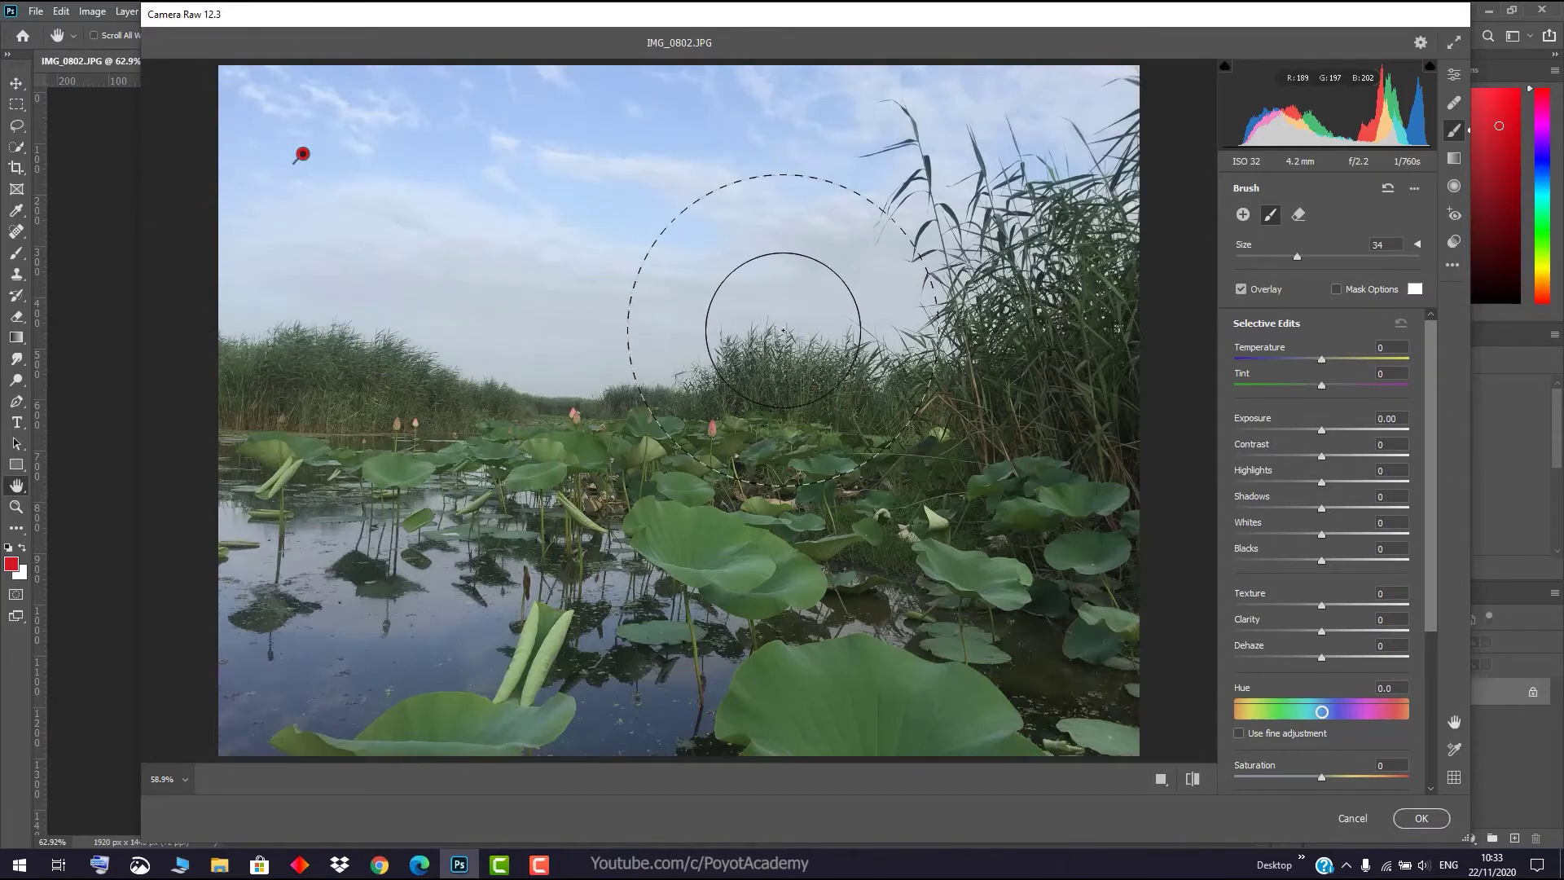
# - Set the painted sky's Hue to +173.3, Exposure to -1.20, Temperature to -67 and Tint to -43
pyautogui.moveTo(1321, 711)
pyautogui.mouseDown()
pyautogui.moveTo(1280, 713)
pyautogui.moveTo(1405, 713)
pyautogui.mouseUp()
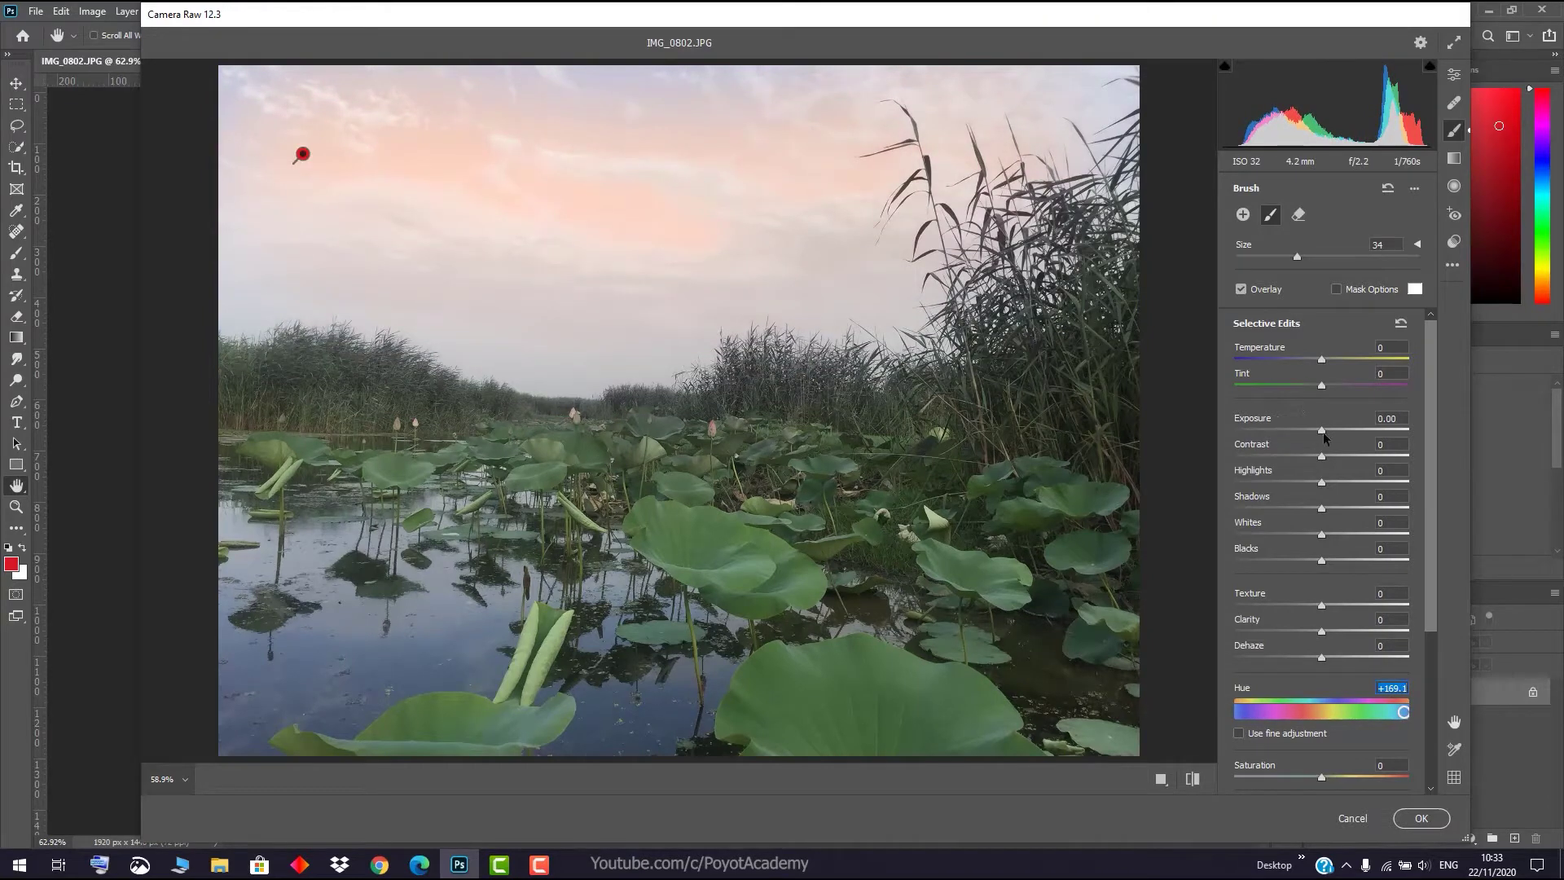
pyautogui.moveTo(1324, 438); pyautogui.dragTo(1298, 437)
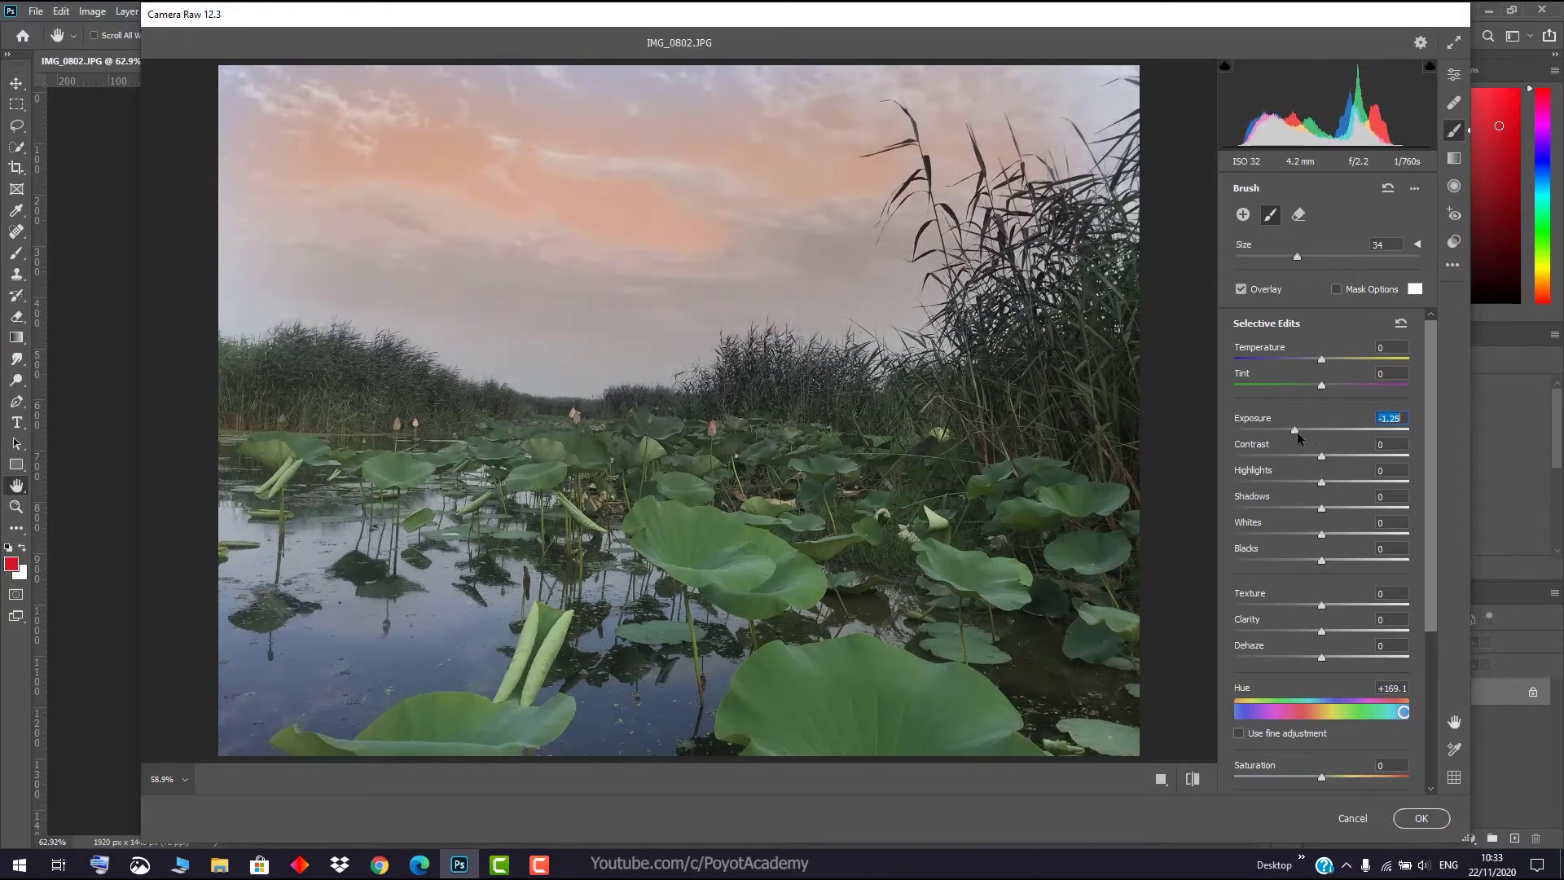
pyautogui.moveTo(1322, 385)
pyautogui.mouseDown()
pyautogui.moveTo(1284, 389)
pyautogui.moveTo(1302, 360)
pyautogui.moveTo(1261, 364)
pyautogui.mouseUp()
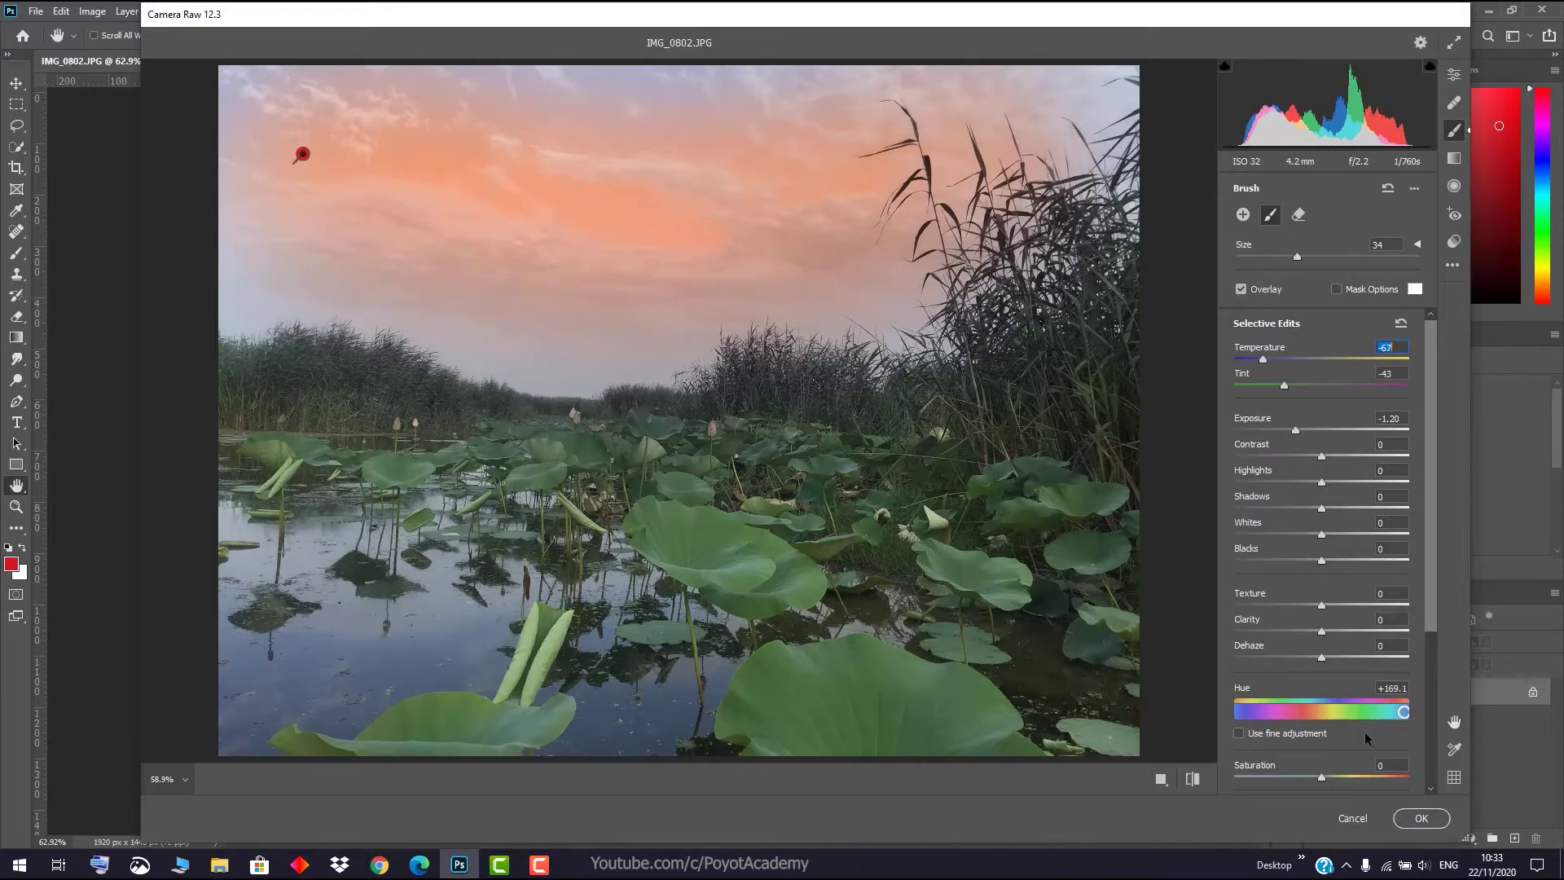
pyautogui.moveTo(1403, 711); pyautogui.dragTo(1403, 713)
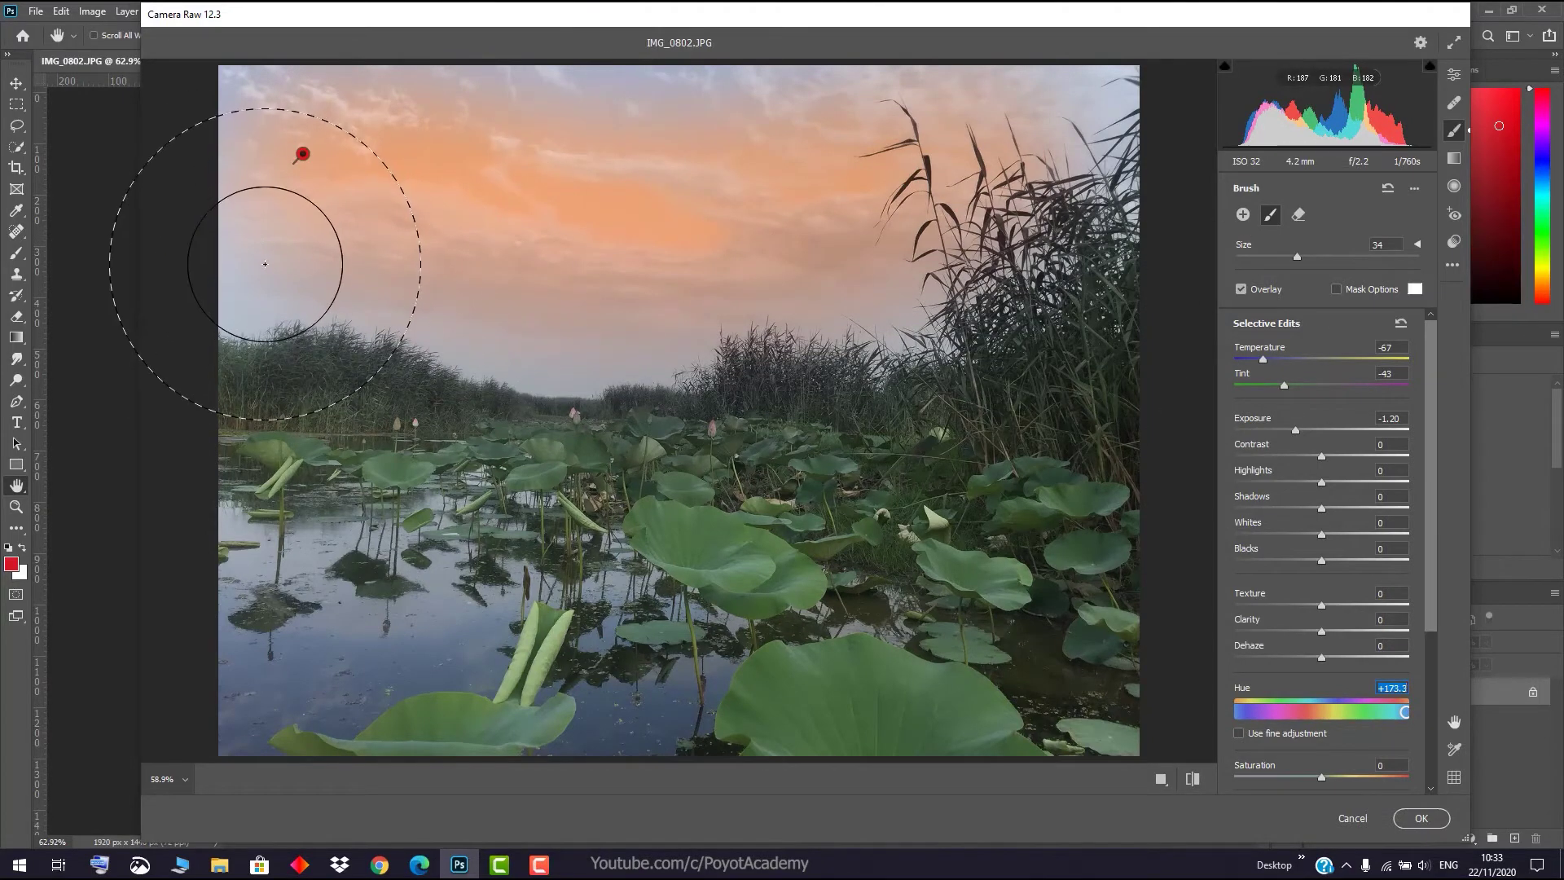
# - Extend the brushed area over the left part of the sky and set the Hue to +168.3
pyautogui.moveTo(269, 246)
pyautogui.mouseDown()
pyautogui.moveTo(279, 254)
pyautogui.moveTo(325, 206)
pyautogui.moveTo(489, 217)
pyautogui.moveTo(528, 239)
pyautogui.moveTo(394, 181)
pyautogui.moveTo(330, 182)
pyautogui.moveTo(284, 130)
pyautogui.moveTo(342, 192)
pyautogui.moveTo(359, 174)
pyautogui.moveTo(402, 192)
pyautogui.mouseUp()
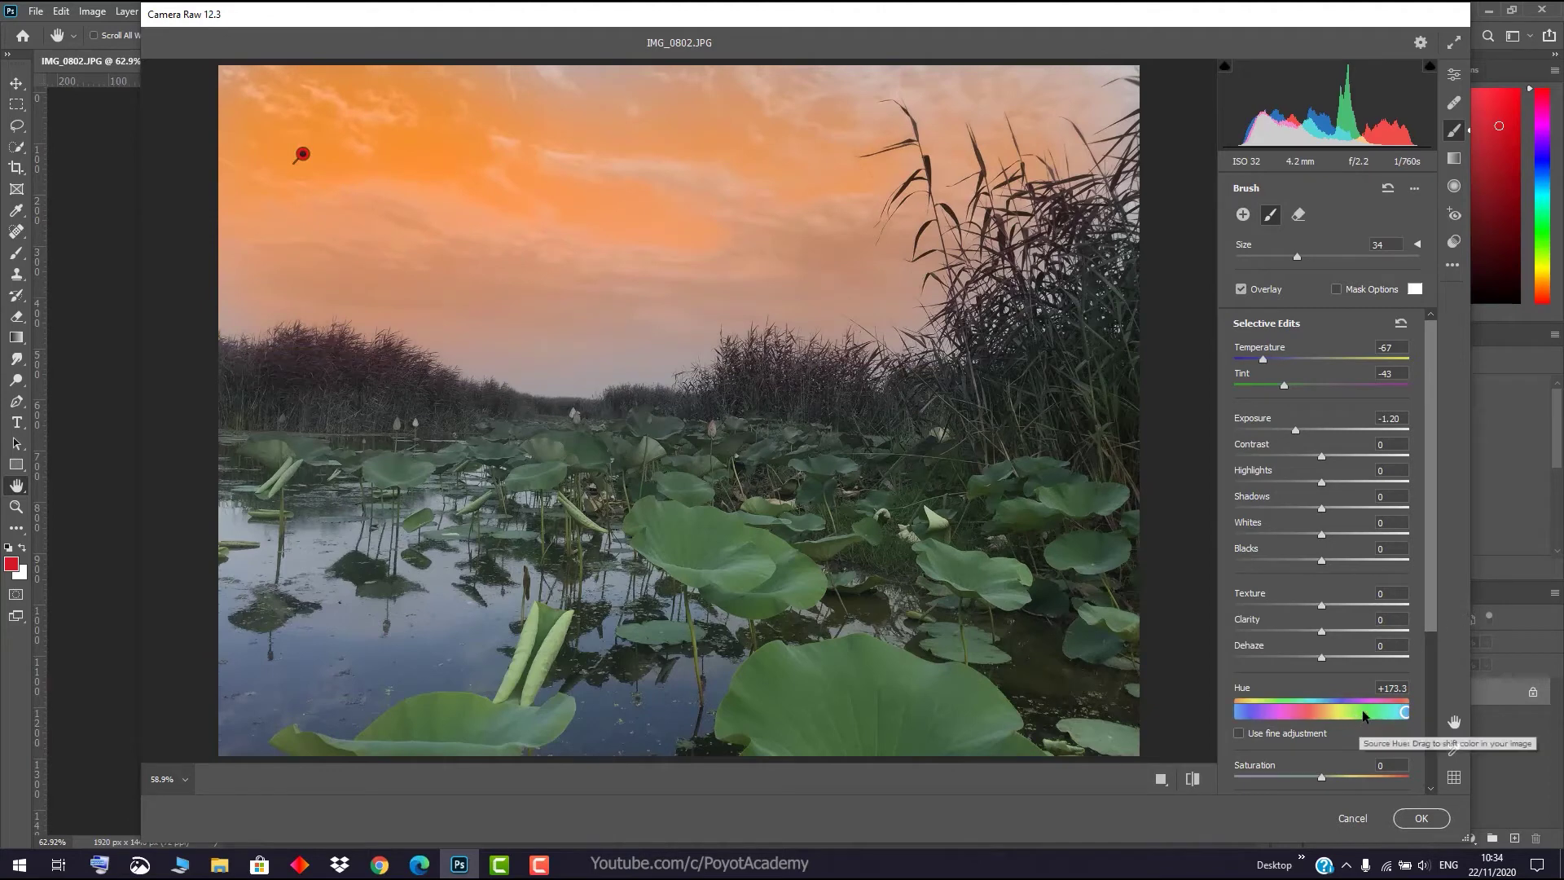
pyautogui.moveTo(1404, 712)
pyautogui.mouseDown()
pyautogui.moveTo(1361, 725)
pyautogui.moveTo(1428, 720)
pyautogui.moveTo(1404, 714)
pyautogui.mouseUp()
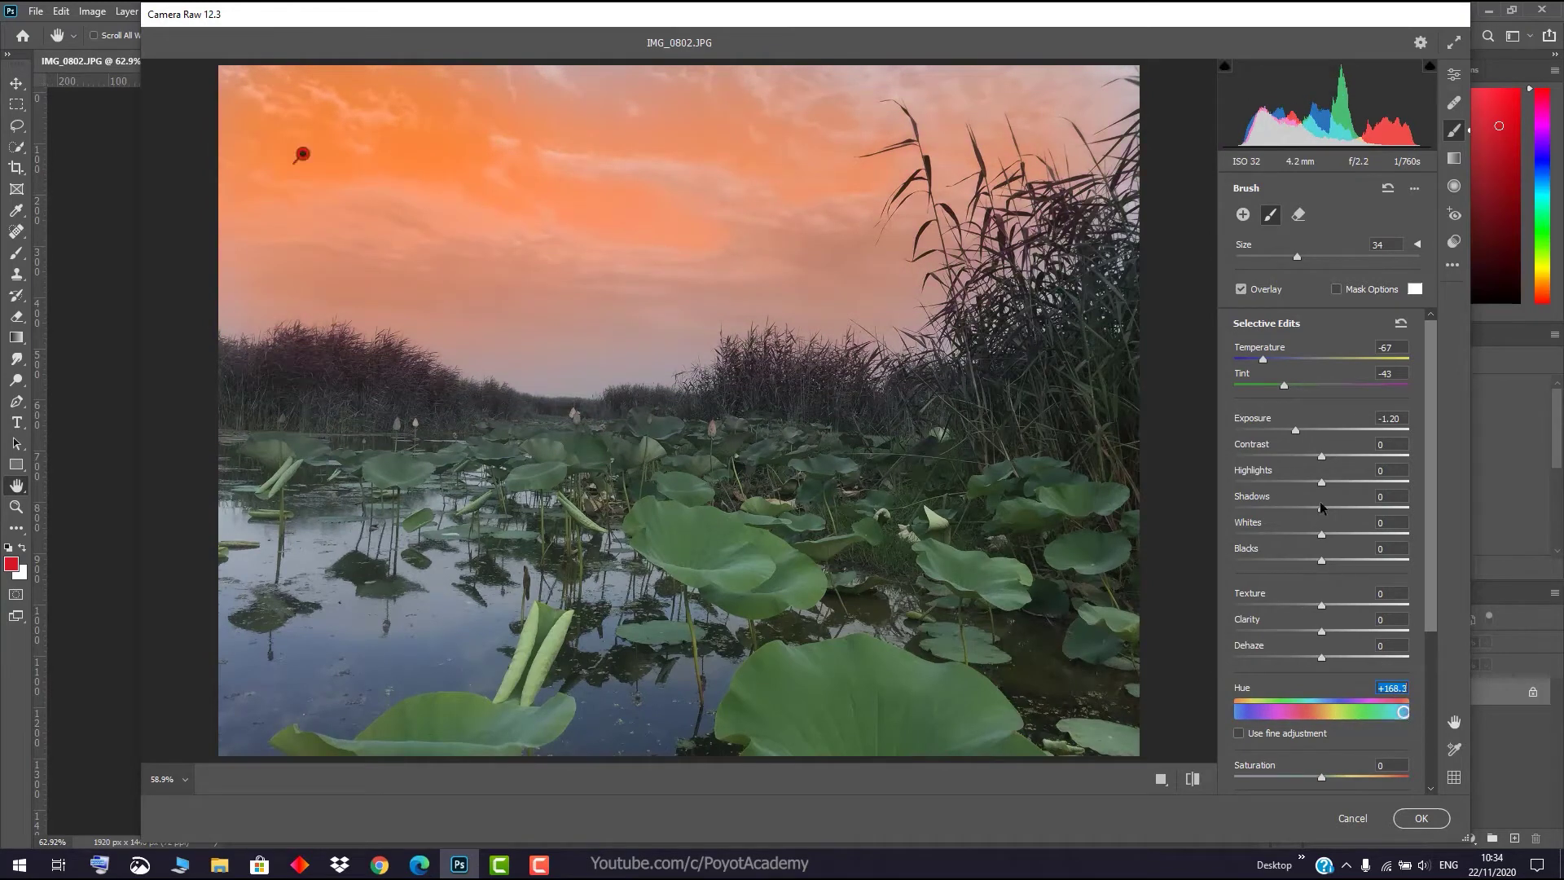
# - Set the painted sky's Contrast to +16, Highlights to -45 and Exposure to -1.40
pyautogui.moveTo(1324, 462); pyautogui.dragTo(1281, 485)
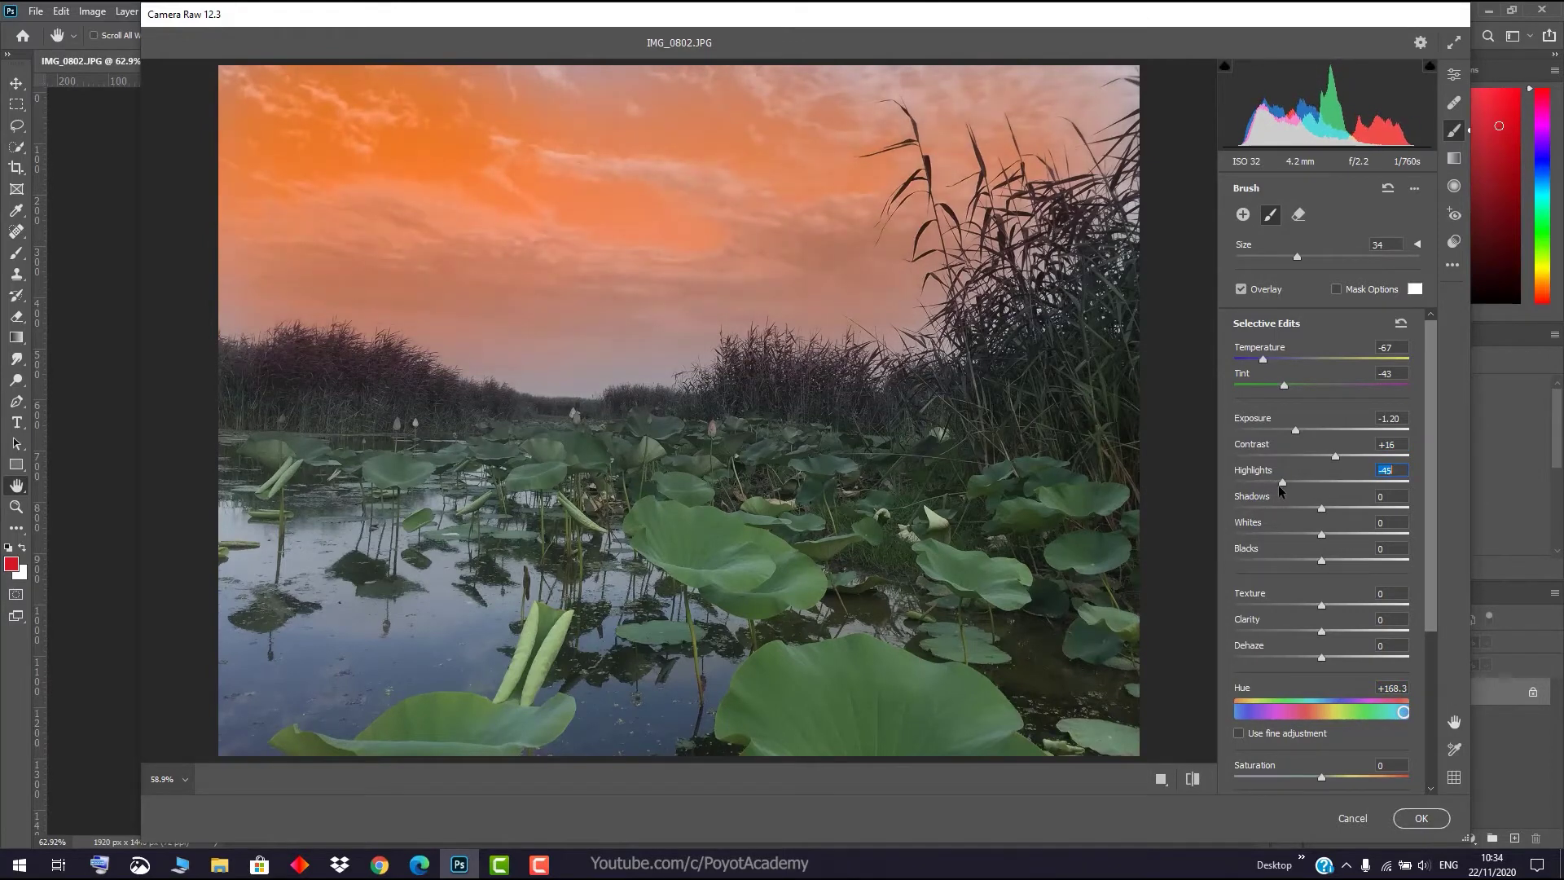
pyautogui.moveTo(1295, 430); pyautogui.dragTo(1291, 435)
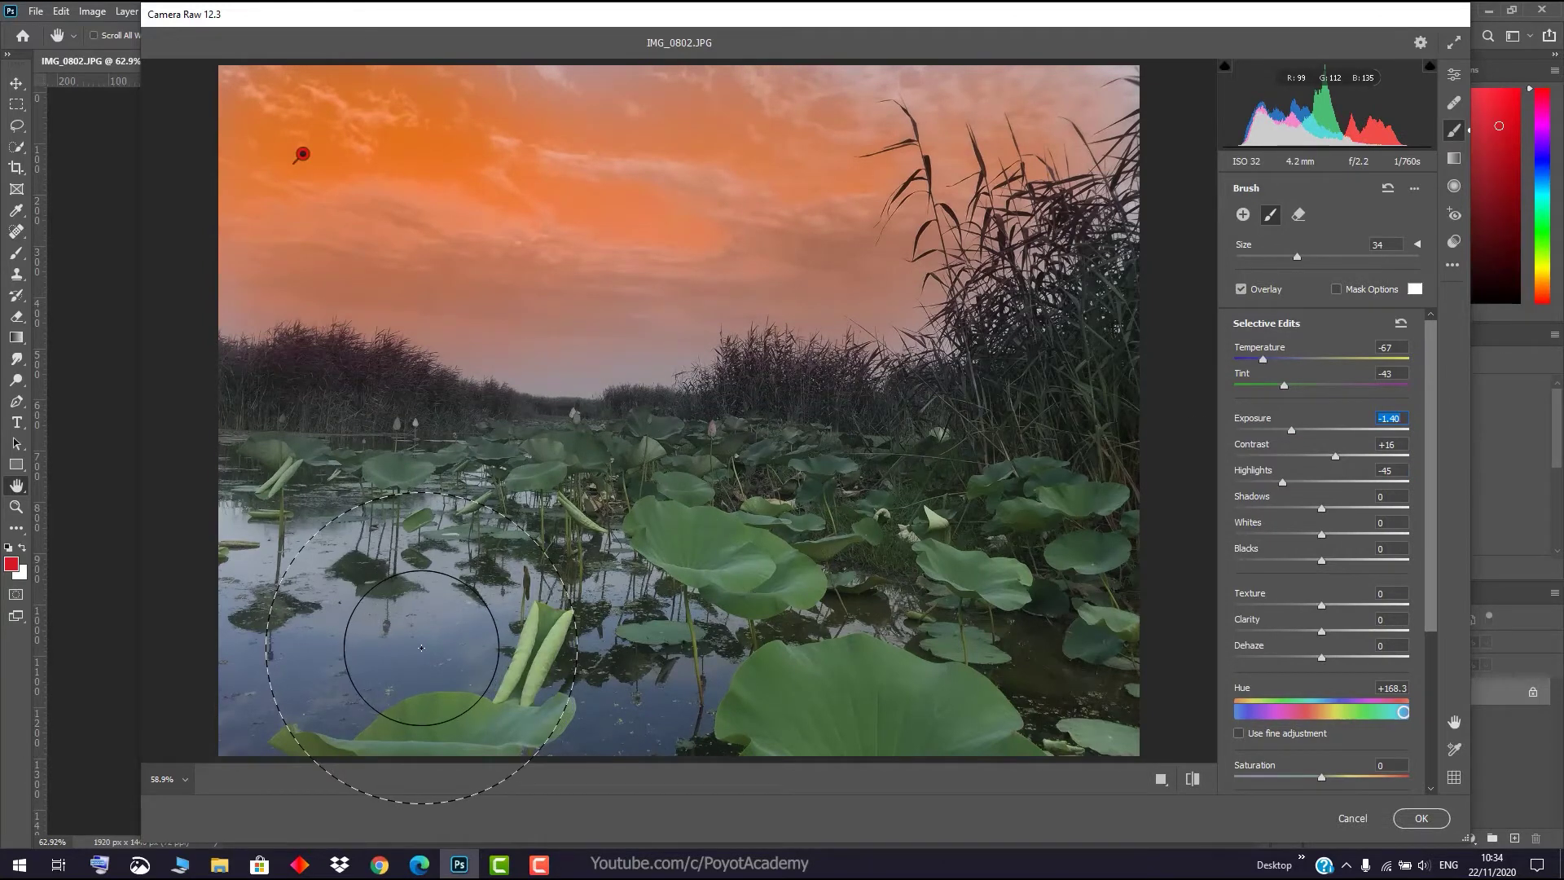
# - Try a brush stroke on the pond water and a size 39 eraser stroke over the right part of the sky, undoing each
pyautogui.moveTo(421, 647)
pyautogui.mouseDown()
pyautogui.moveTo(369, 609)
pyautogui.moveTo(424, 691)
pyautogui.moveTo(435, 658)
pyautogui.mouseUp()
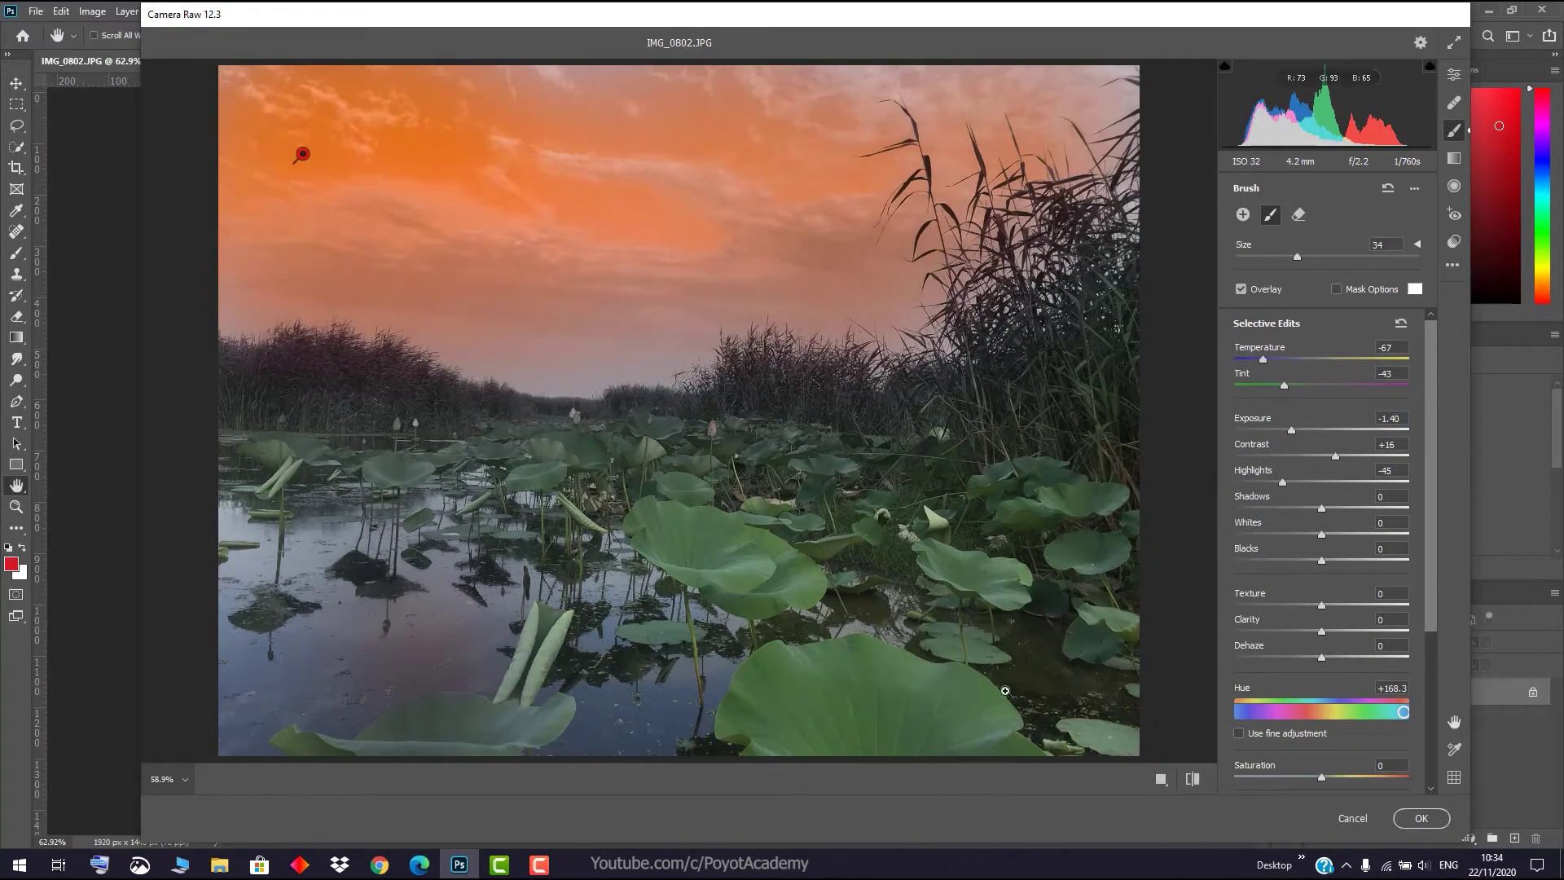
pyautogui.hotkey('ctrl', 'z')
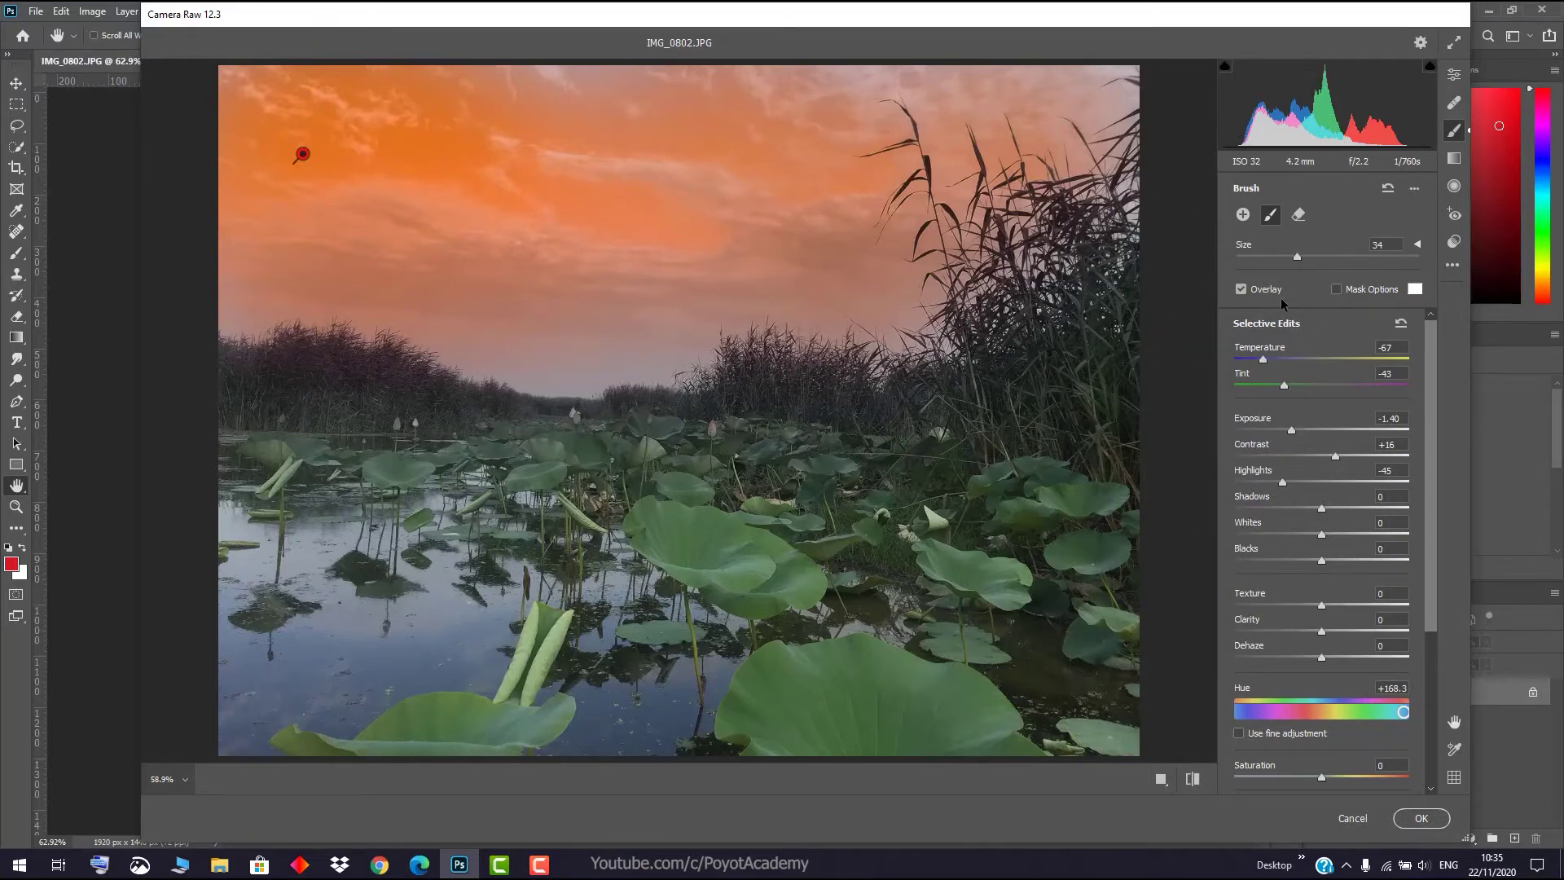
pyautogui.click(1302, 215)
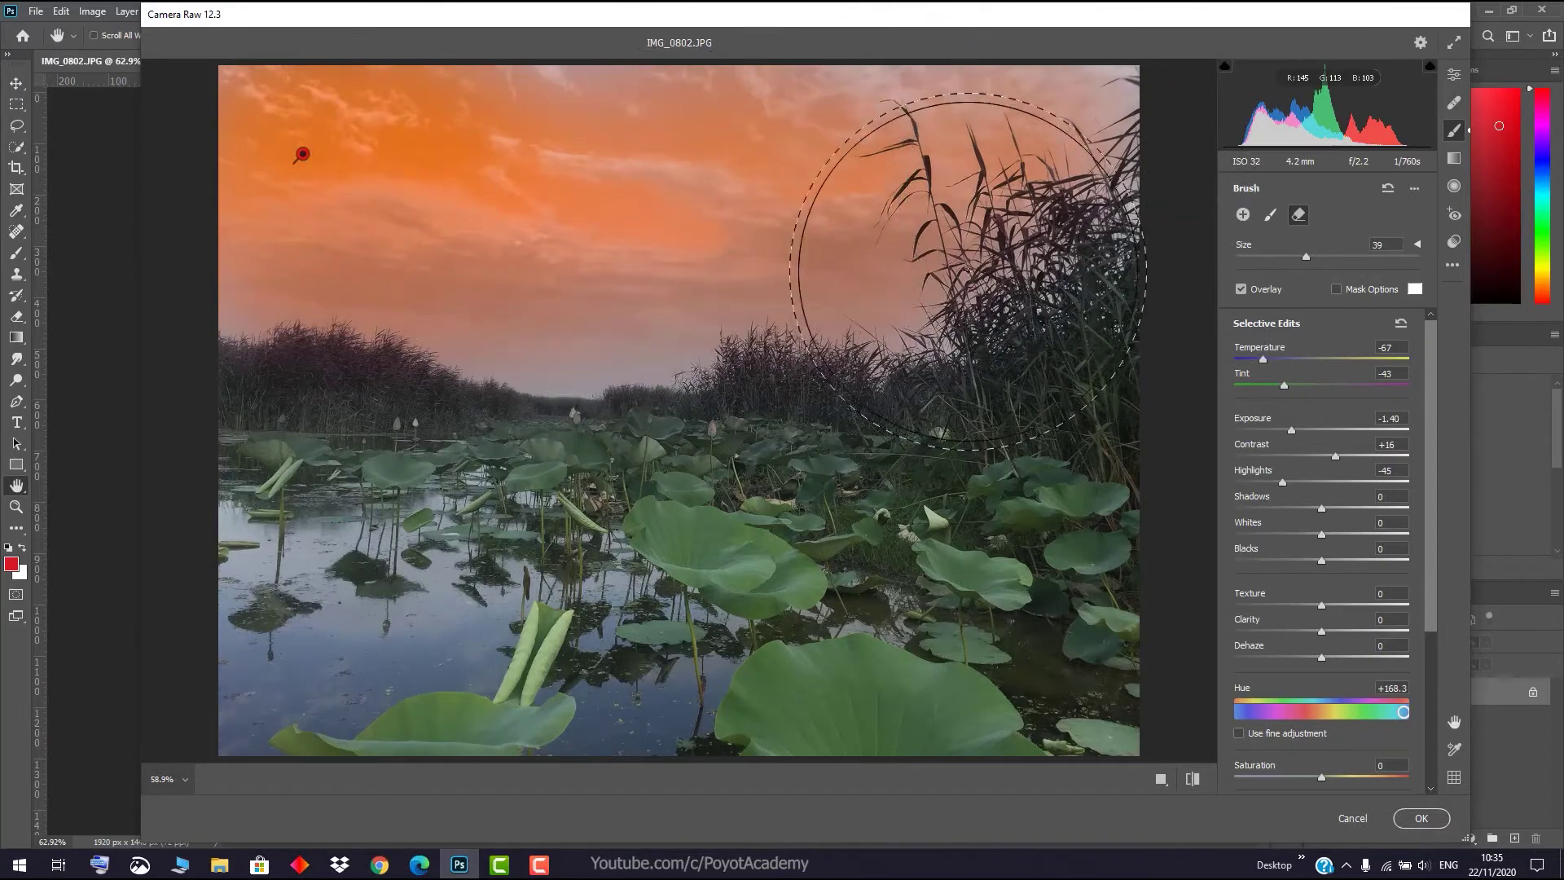
pyautogui.moveTo(1109, 118)
pyautogui.mouseDown()
pyautogui.moveTo(1045, 177)
pyautogui.moveTo(870, 221)
pyautogui.moveTo(818, 219)
pyautogui.moveTo(793, 166)
pyautogui.moveTo(774, 195)
pyautogui.mouseUp()
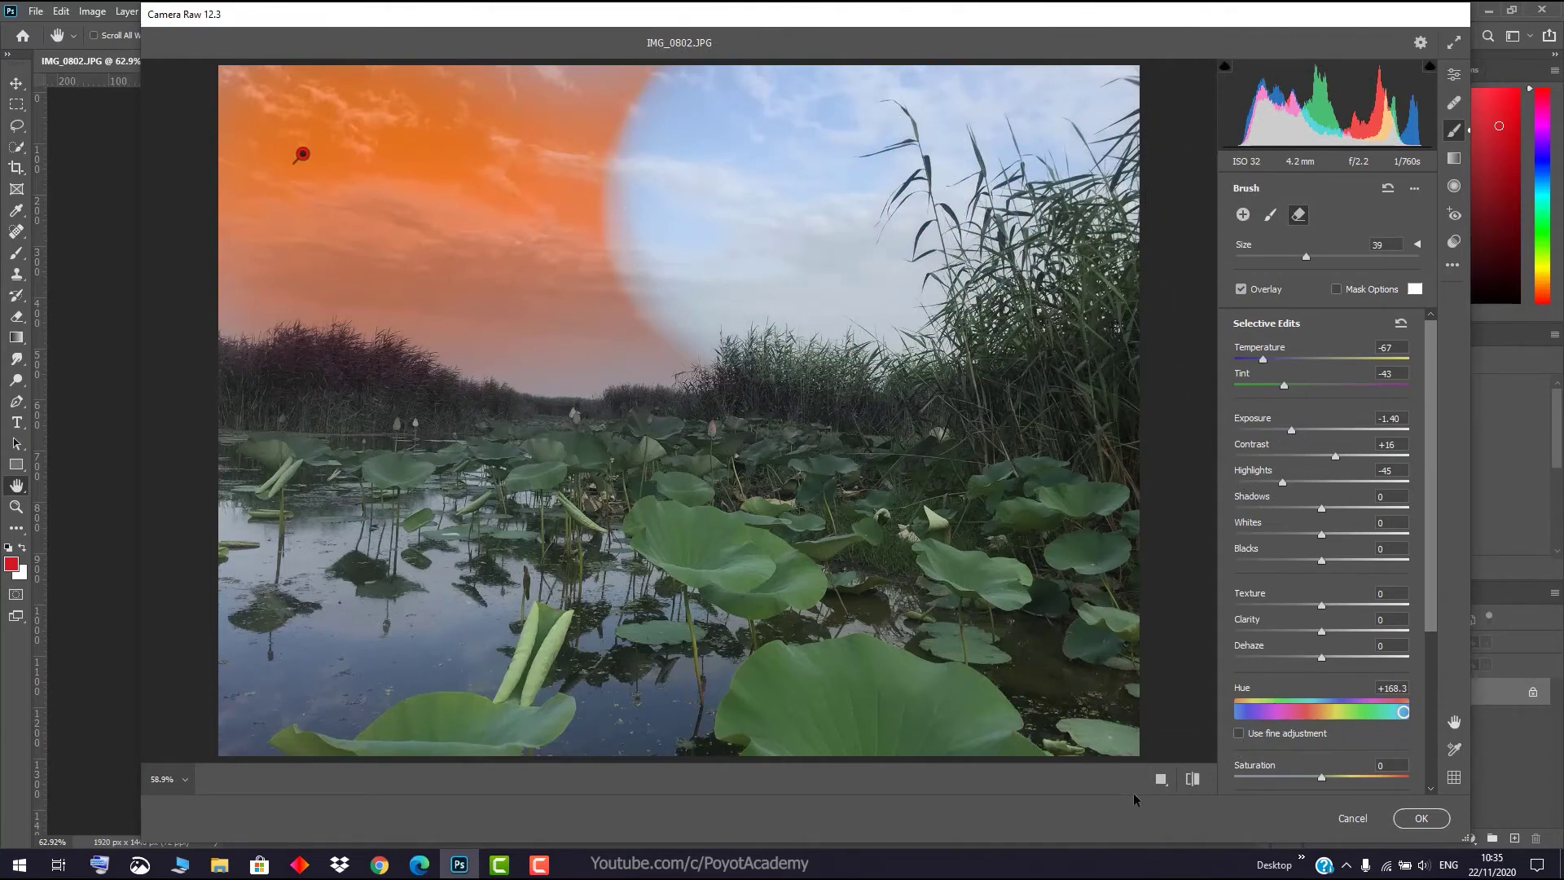
pyautogui.hotkey('ctrl', 'z')
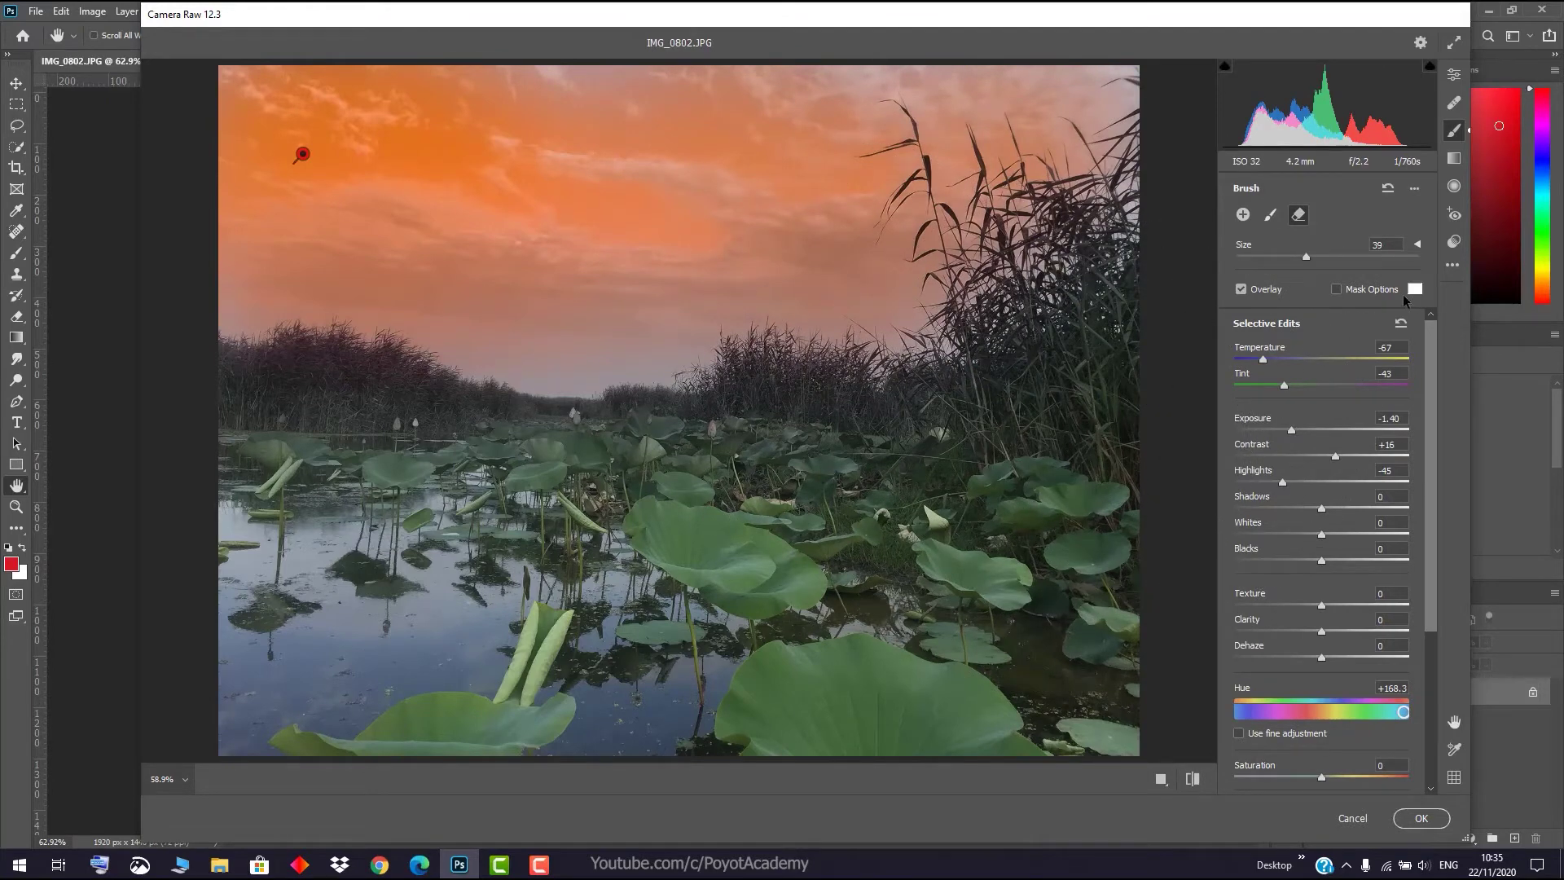
# - Show the brush mask overlay, try a yellow overlay color, cancel the color change and hide the mask again
pyautogui.click(1336, 290)
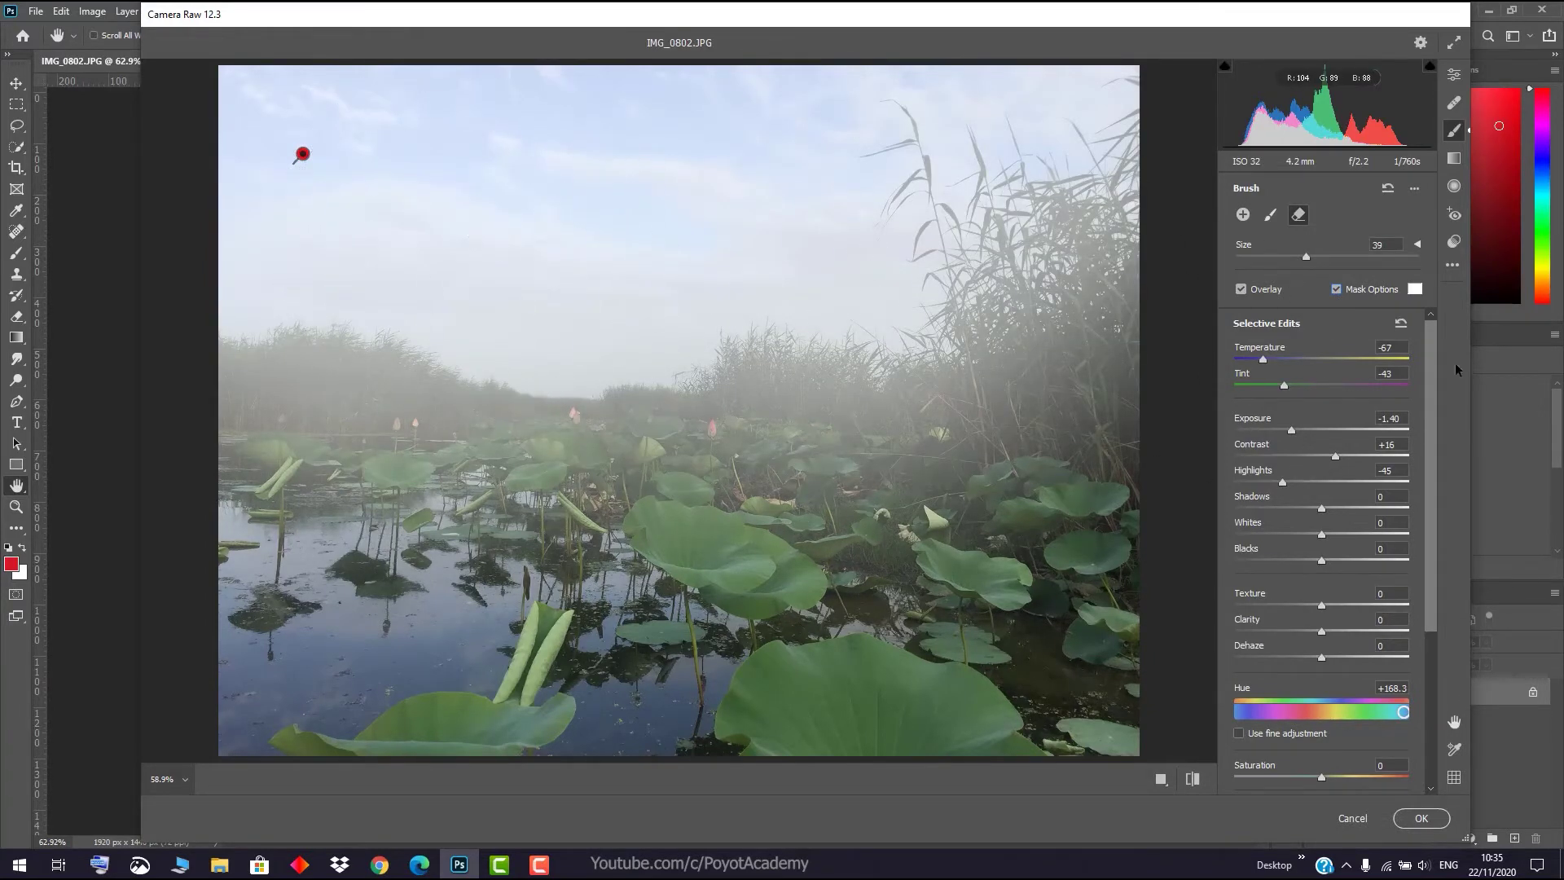
pyautogui.click(1415, 289)
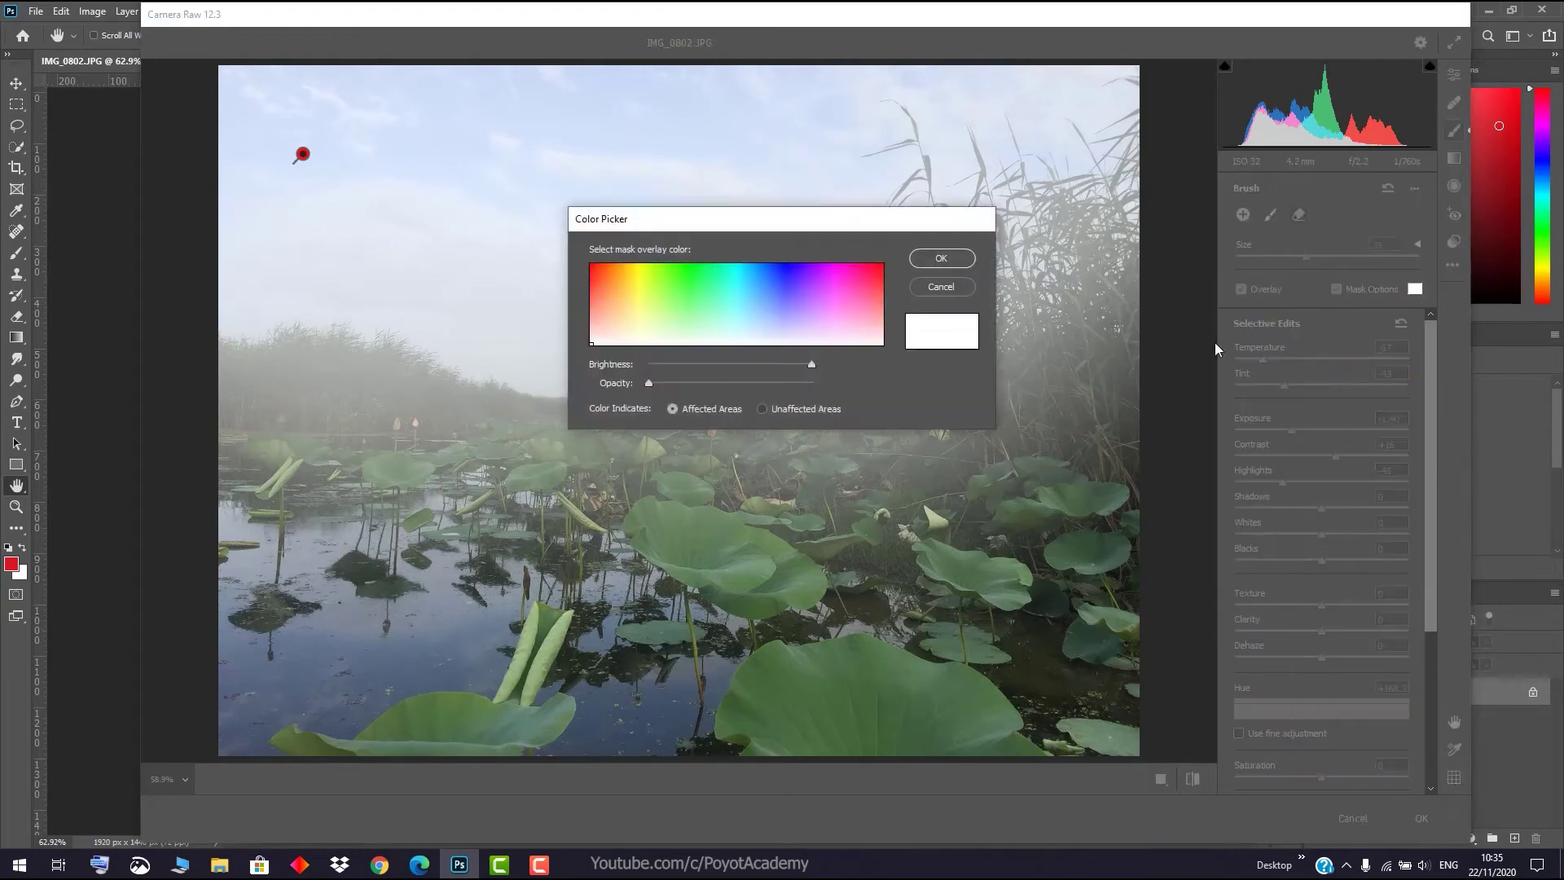
pyautogui.click(684, 277)
pyautogui.click(675, 303)
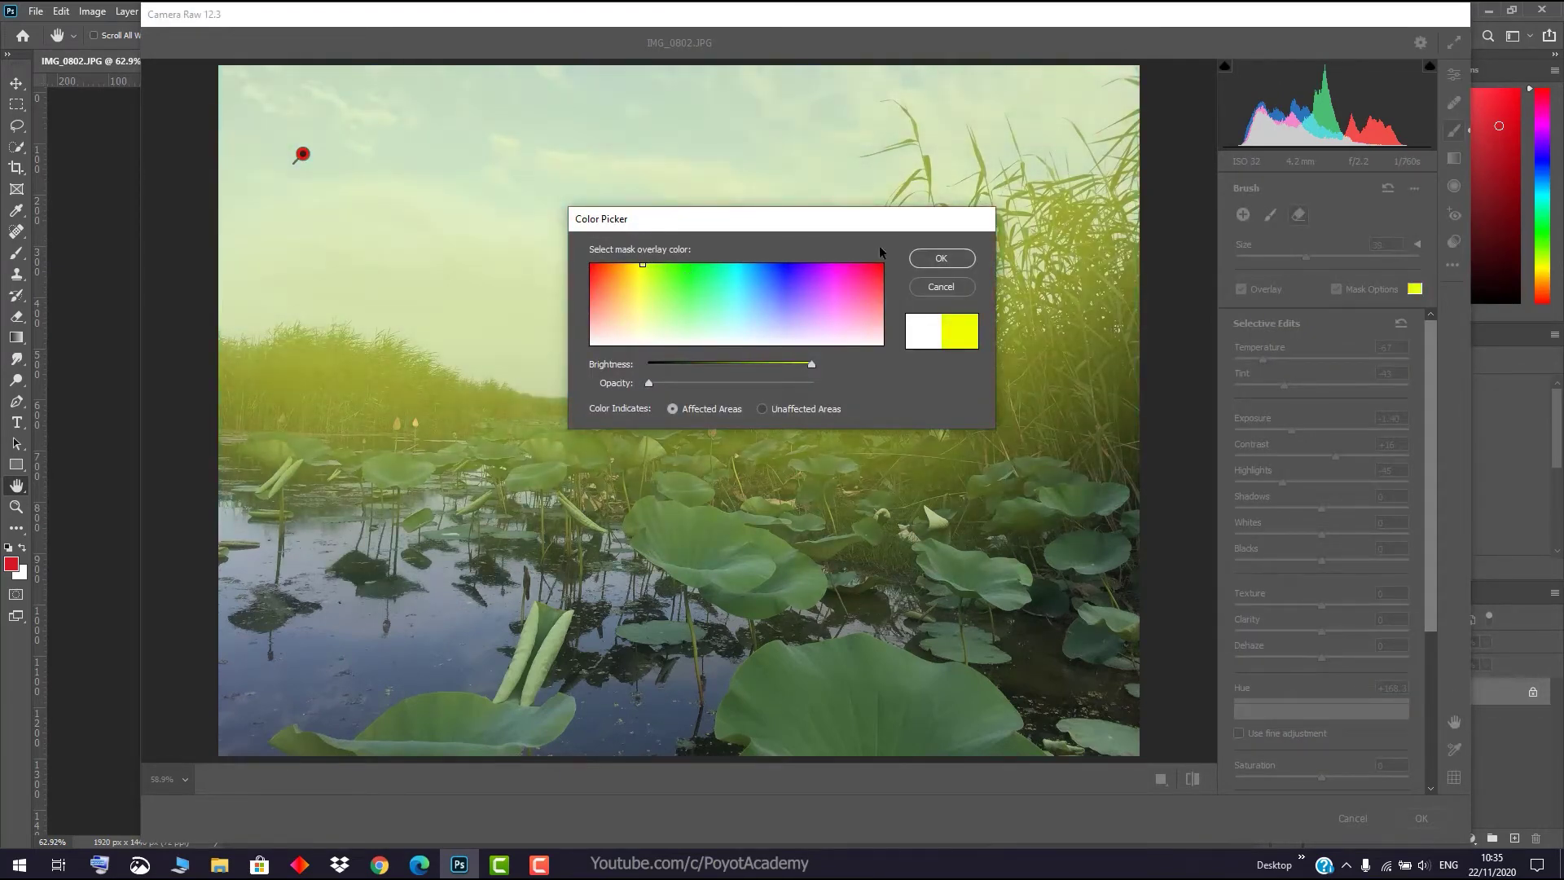
pyautogui.click(941, 286)
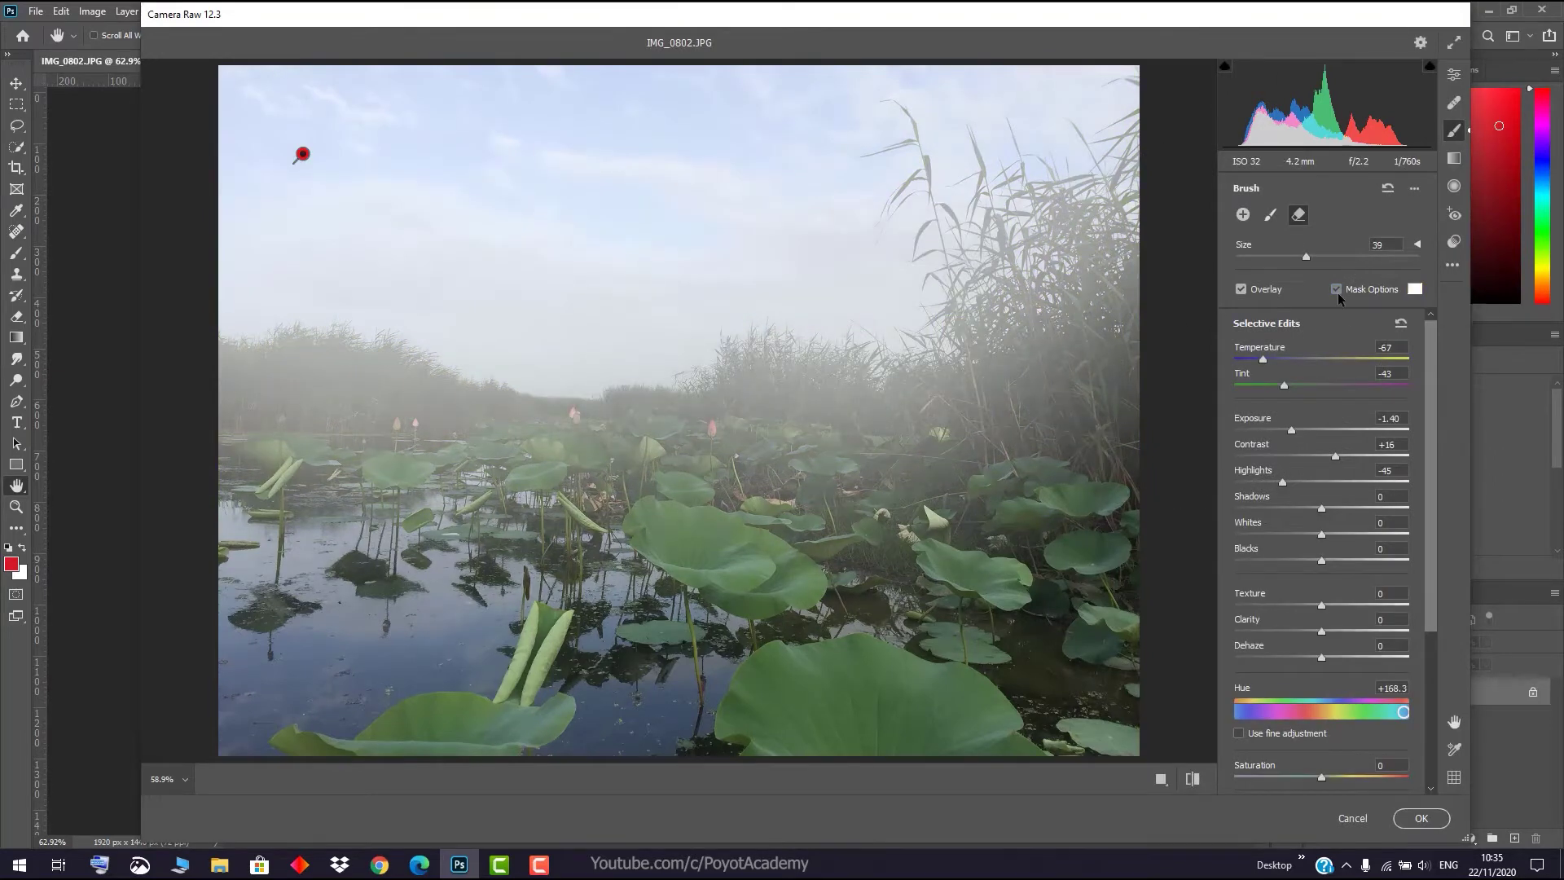
pyautogui.click(1337, 289)
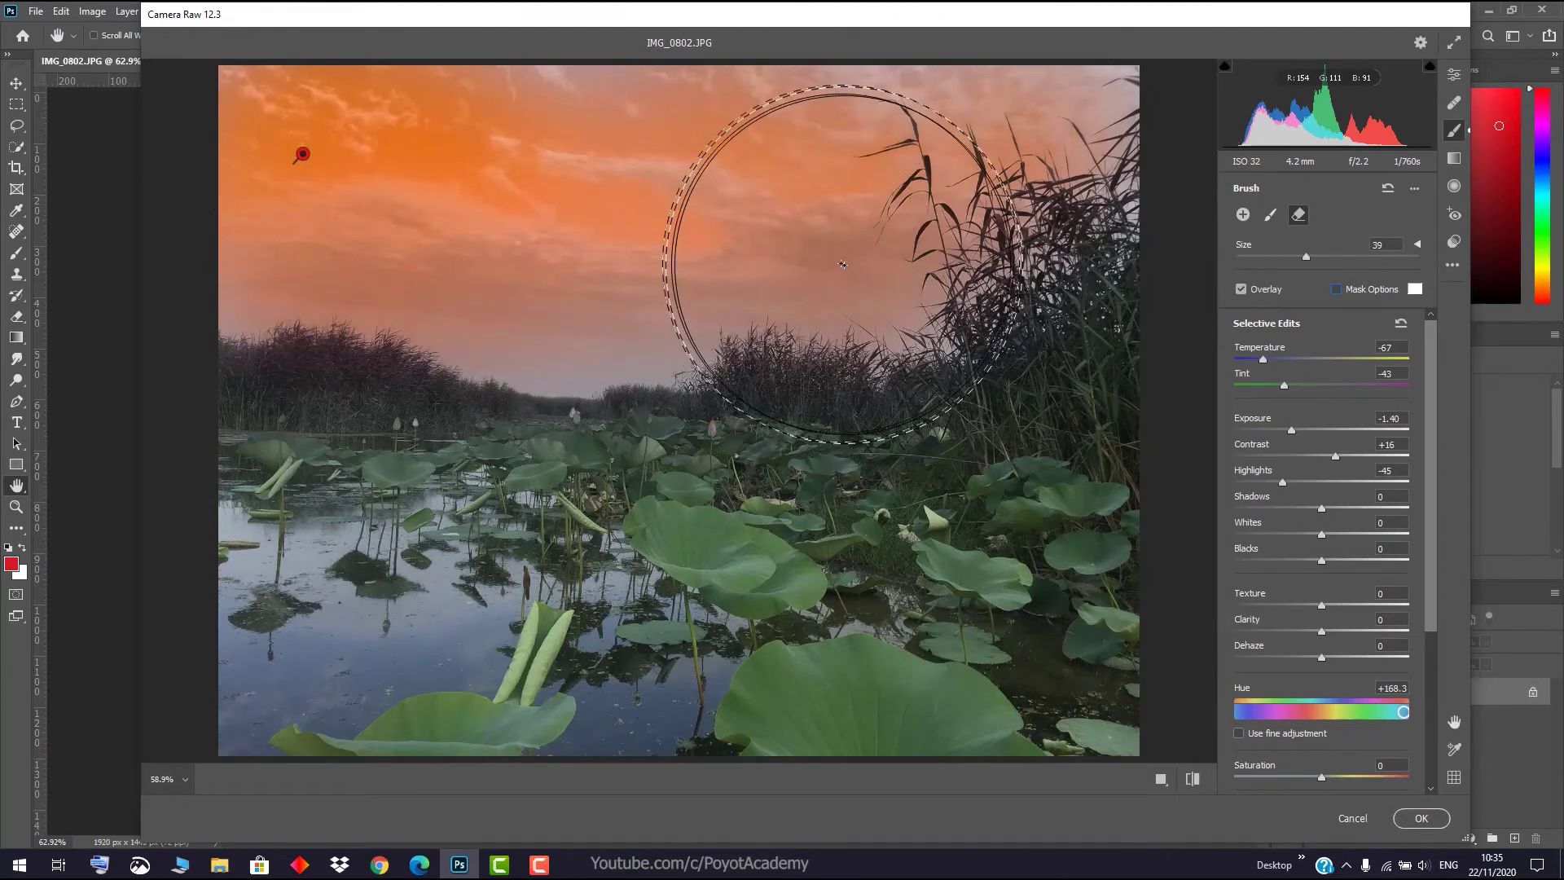
# - Create a separate brush adjustment at size 34 by painting over the pond water beside the folded lotus leaves
pyautogui.click(1270, 214)
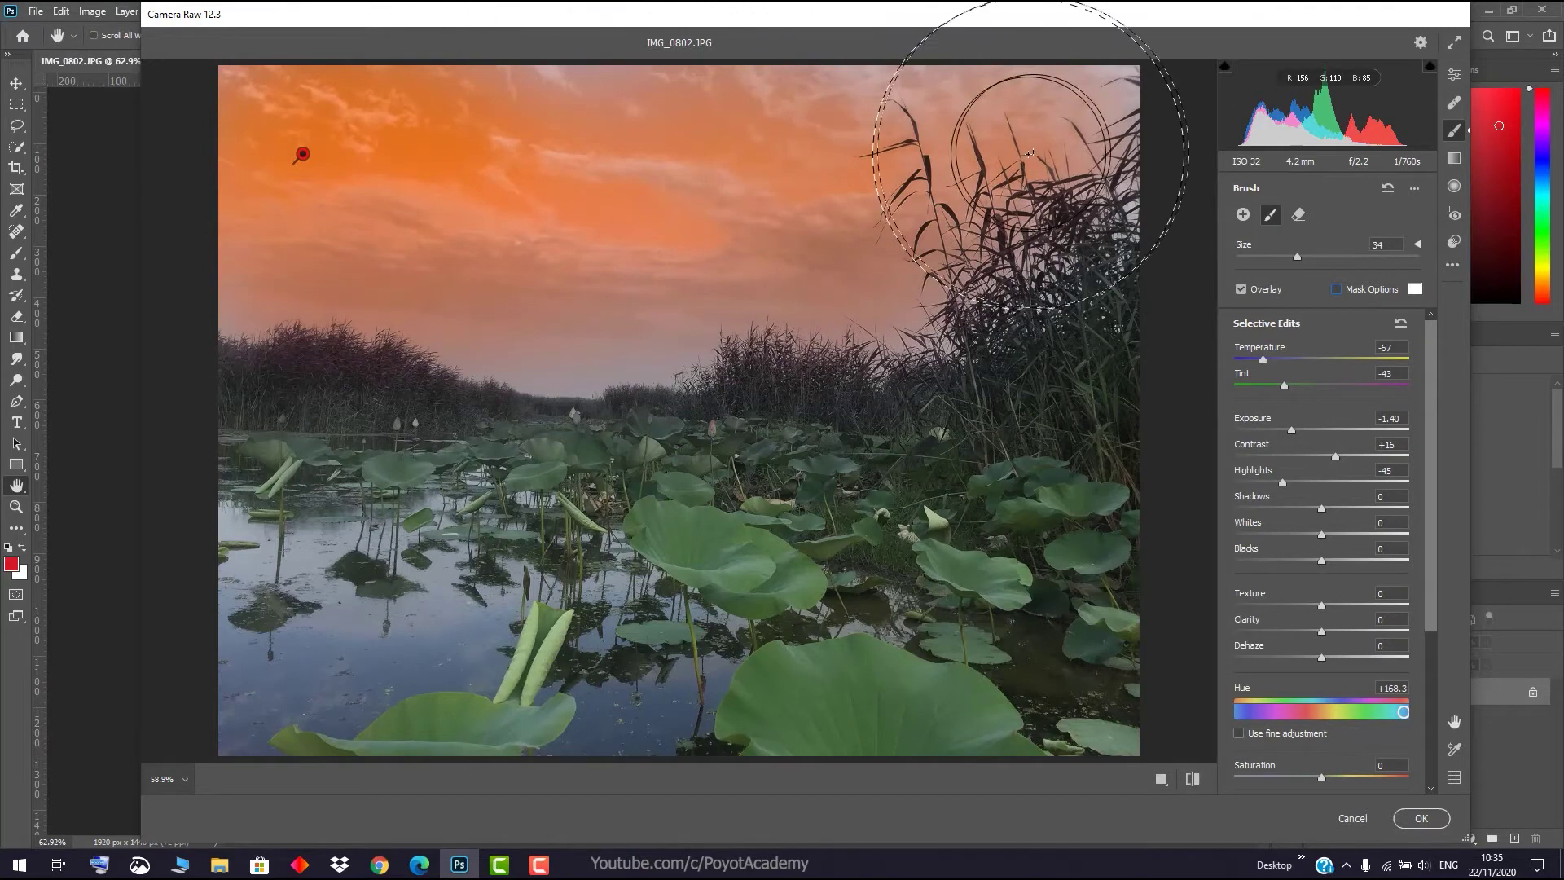
pyautogui.moveTo(1030, 152)
pyautogui.mouseDown()
pyautogui.moveTo(1063, 110)
pyautogui.moveTo(1089, 137)
pyautogui.mouseUp()
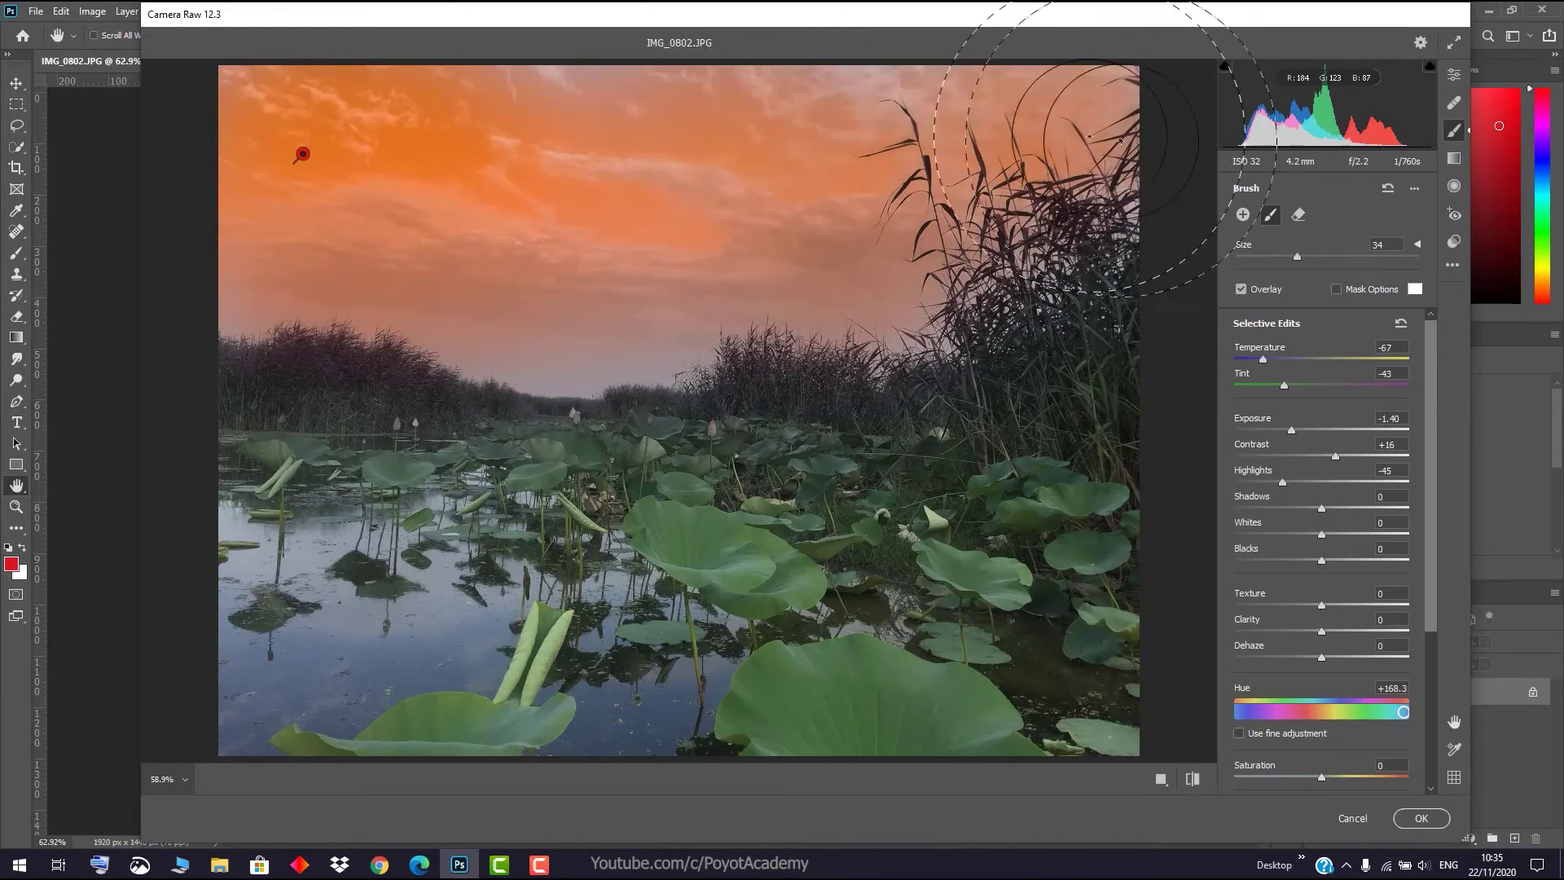
pyautogui.click(1243, 215)
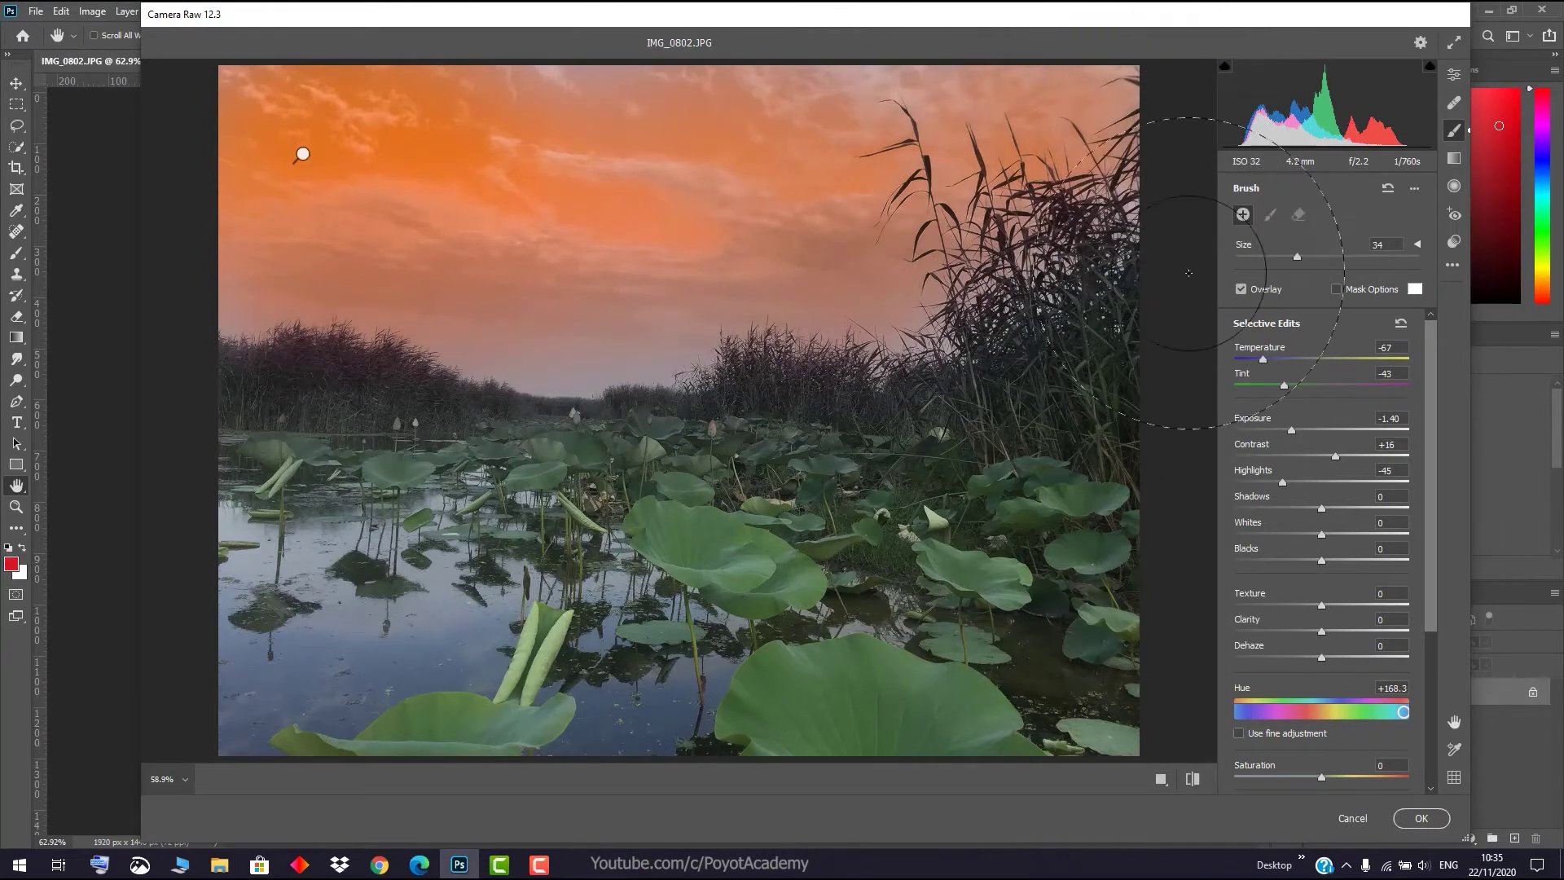
pyautogui.moveTo(478, 599)
pyautogui.mouseDown()
pyautogui.moveTo(440, 607)
pyautogui.moveTo(460, 627)
pyautogui.moveTo(477, 619)
pyautogui.mouseUp()
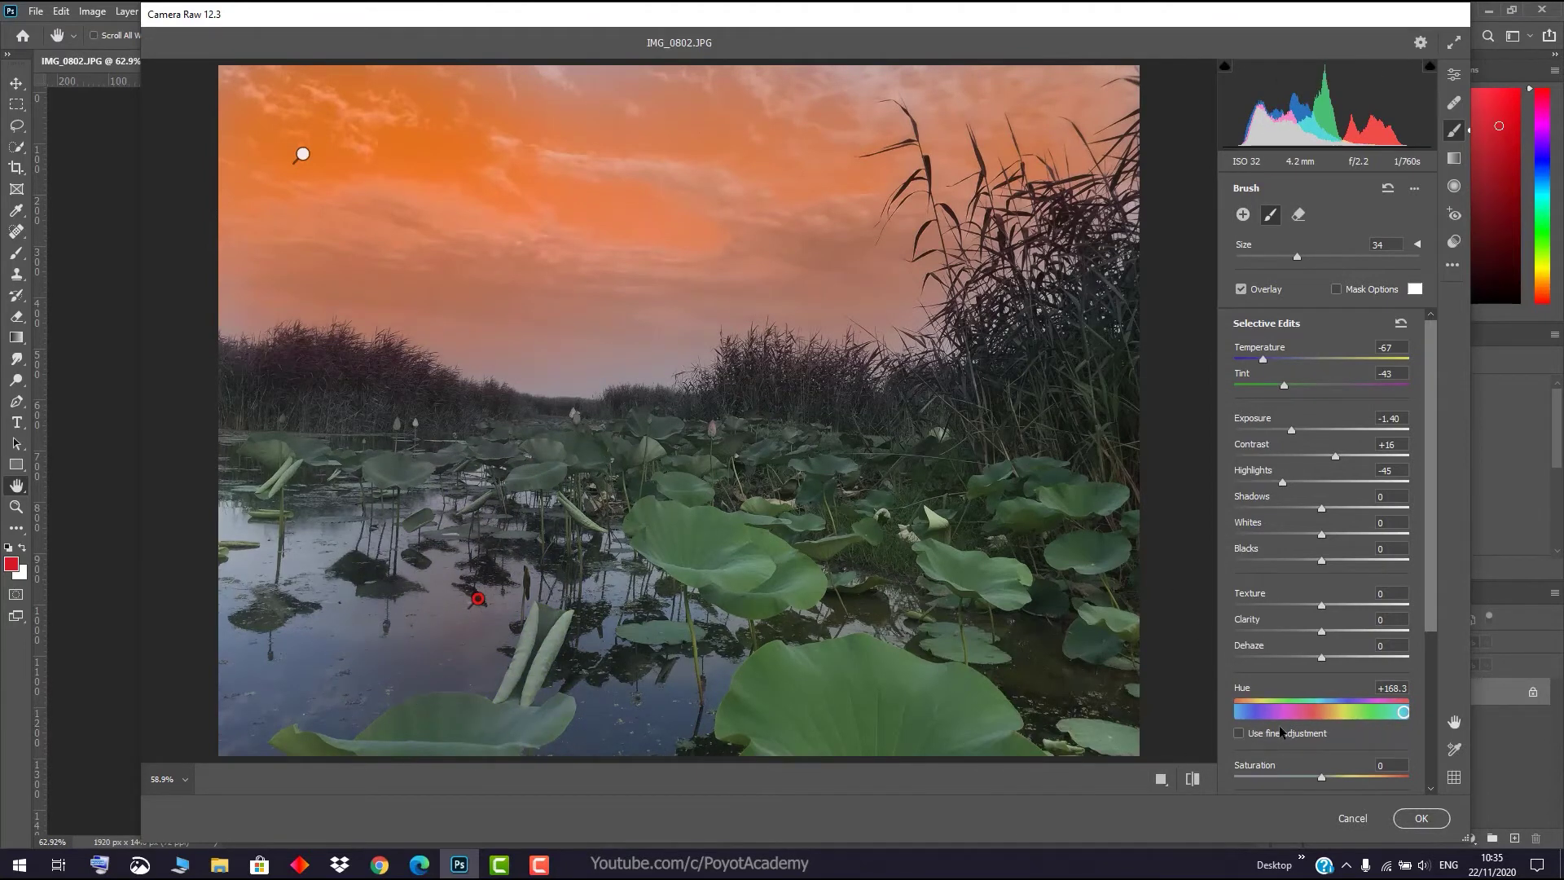
# - Try a Hue of +37.0 on the water adjustment, undo it and delete that adjustment
pyautogui.moveTo(1404, 712); pyautogui.dragTo(1339, 713)
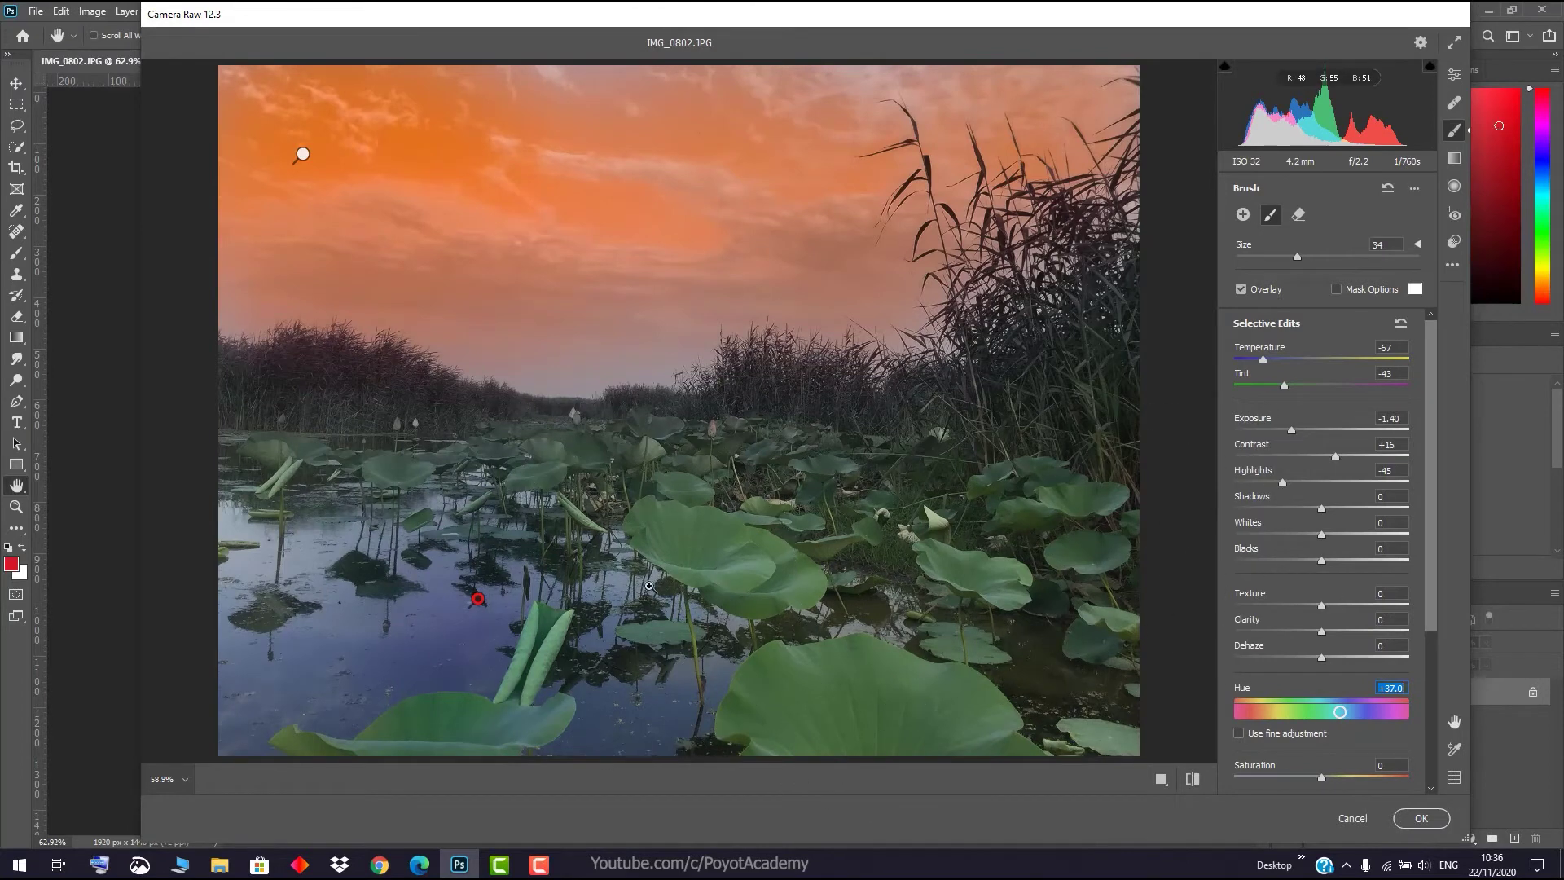
pyautogui.hotkey('ctrl', 'z')
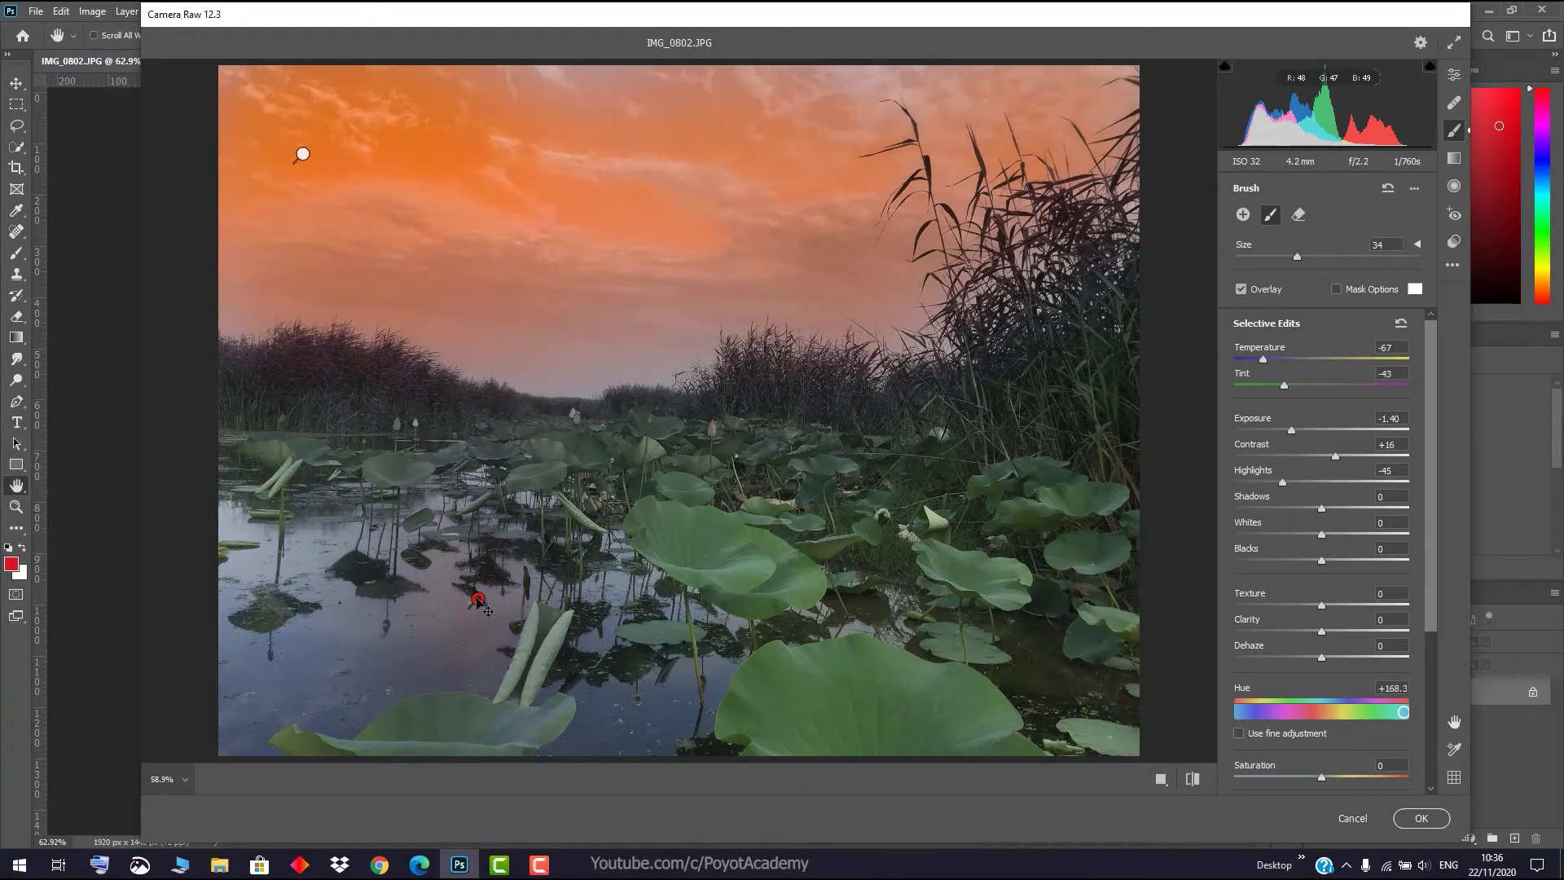
pyautogui.press('Delete')
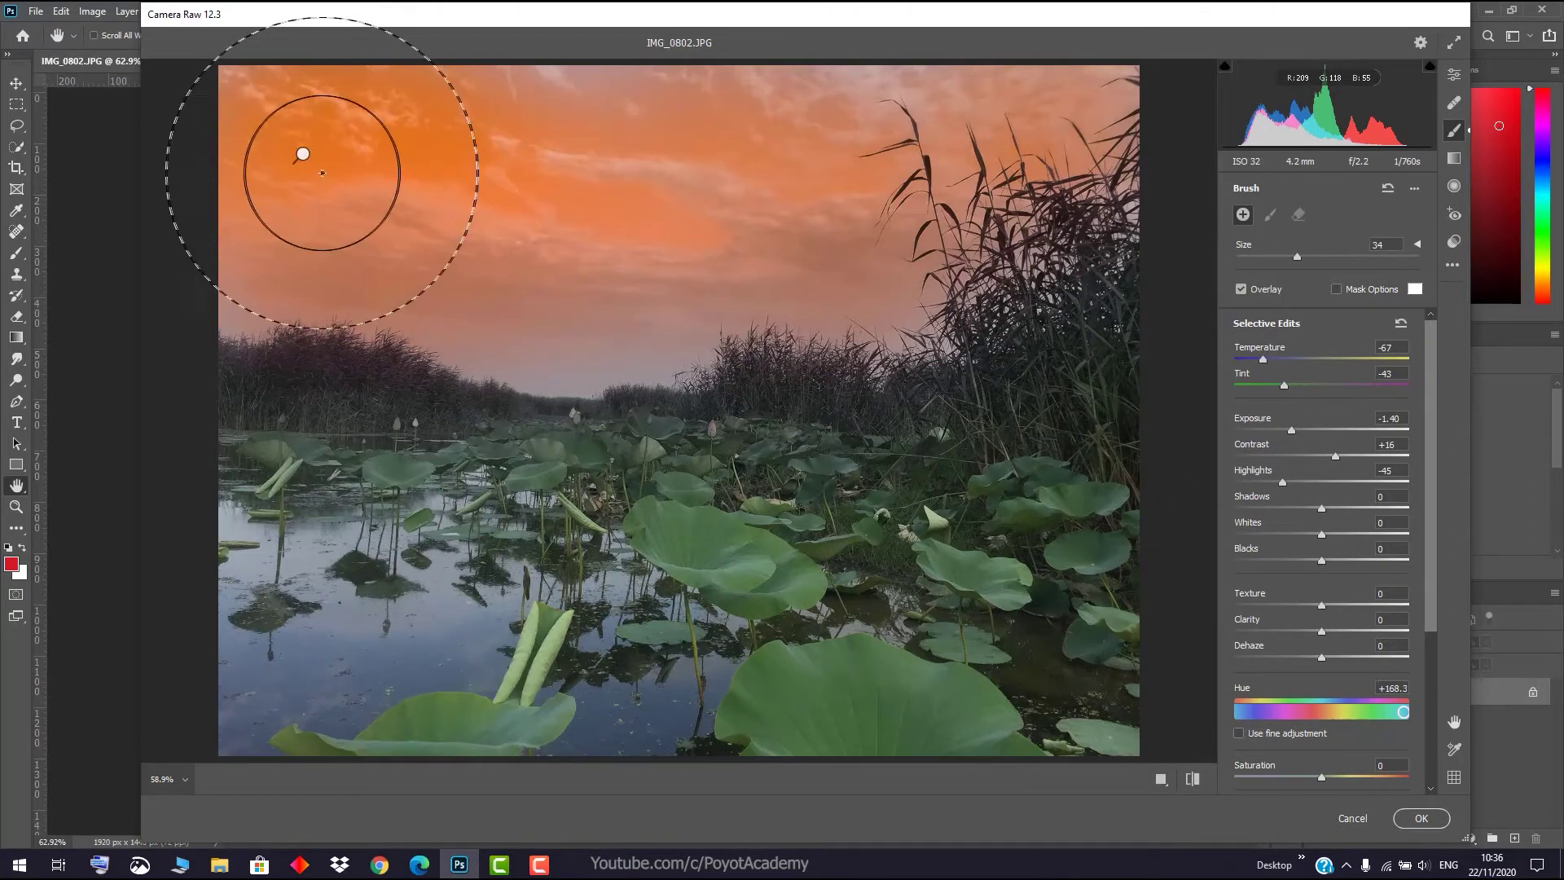
# - Reselect the sky's adjustment, extend it down over the horizon and central lotus leaves, and set its Hue to +93.1
pyautogui.press('p')
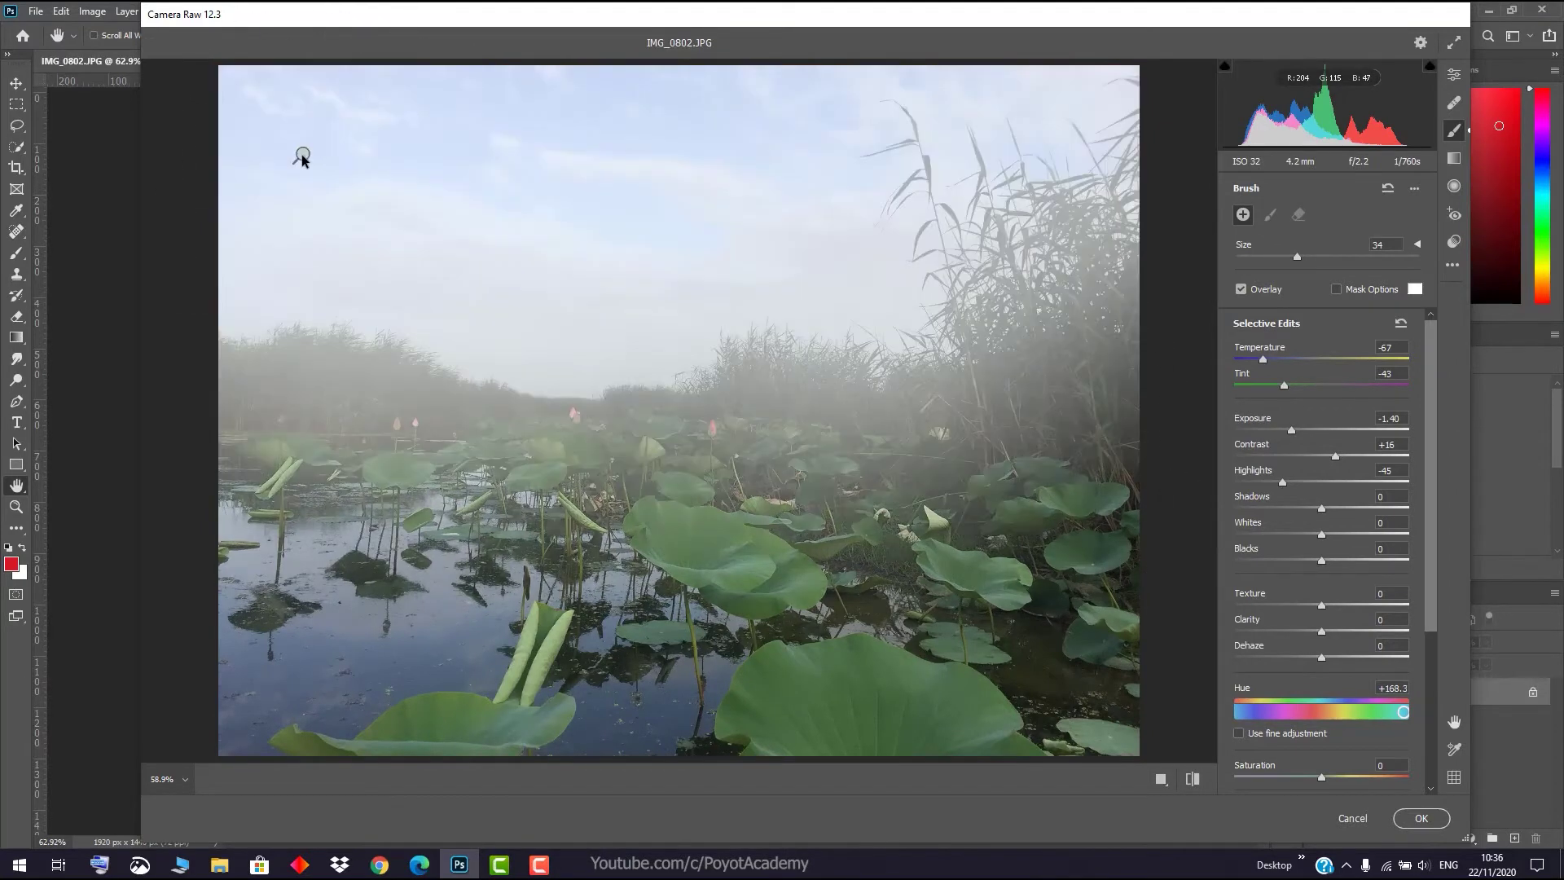
pyautogui.click(302, 155)
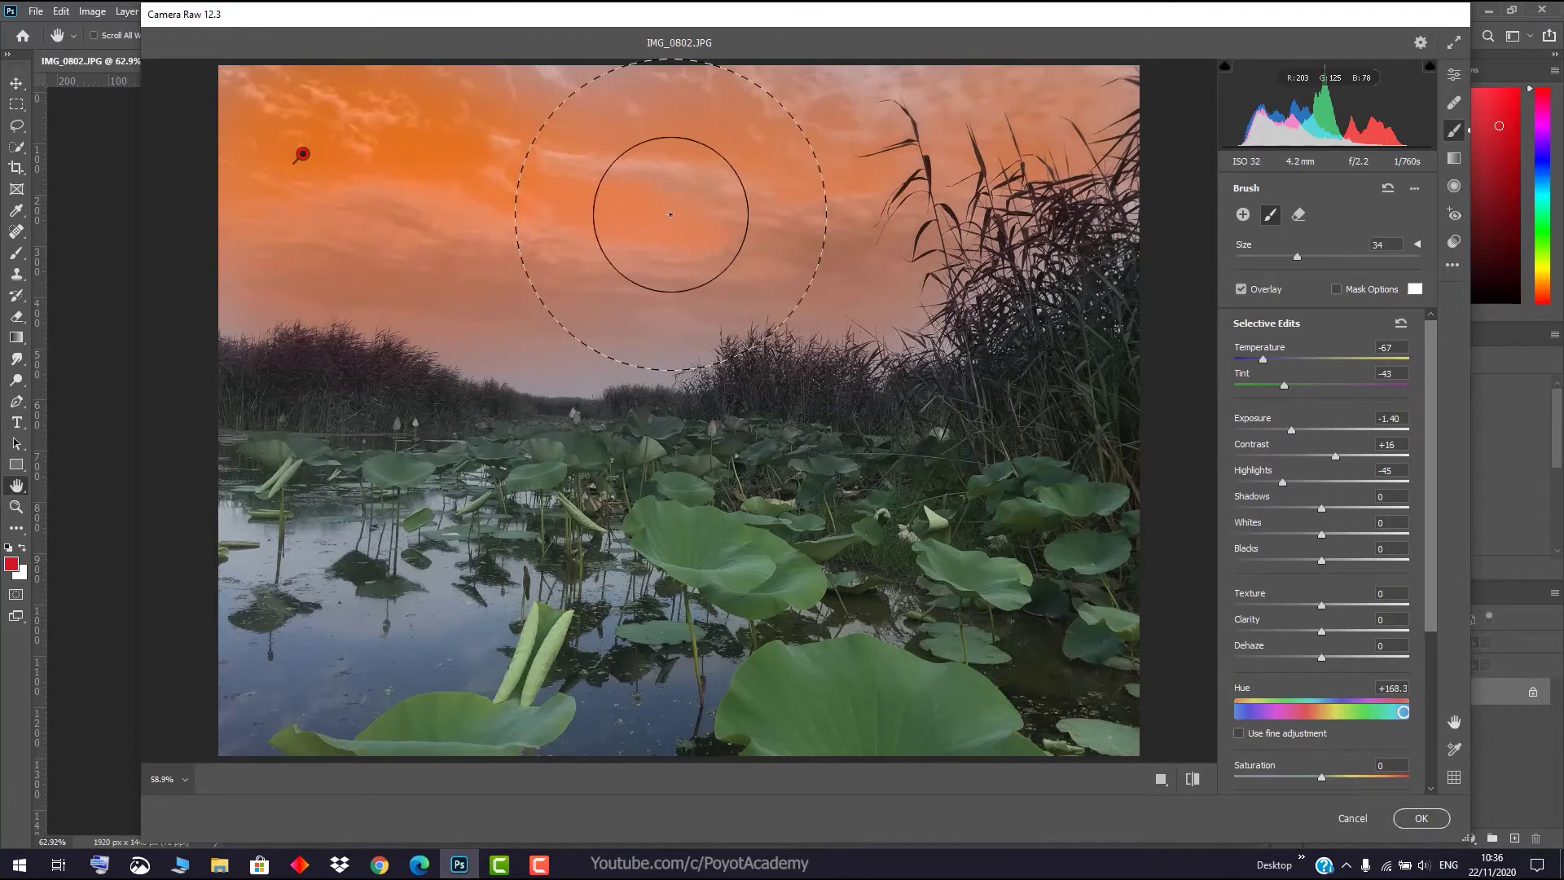
pyautogui.moveTo(613, 306)
pyautogui.mouseDown()
pyautogui.moveTo(659, 417)
pyautogui.moveTo(645, 279)
pyautogui.mouseUp()
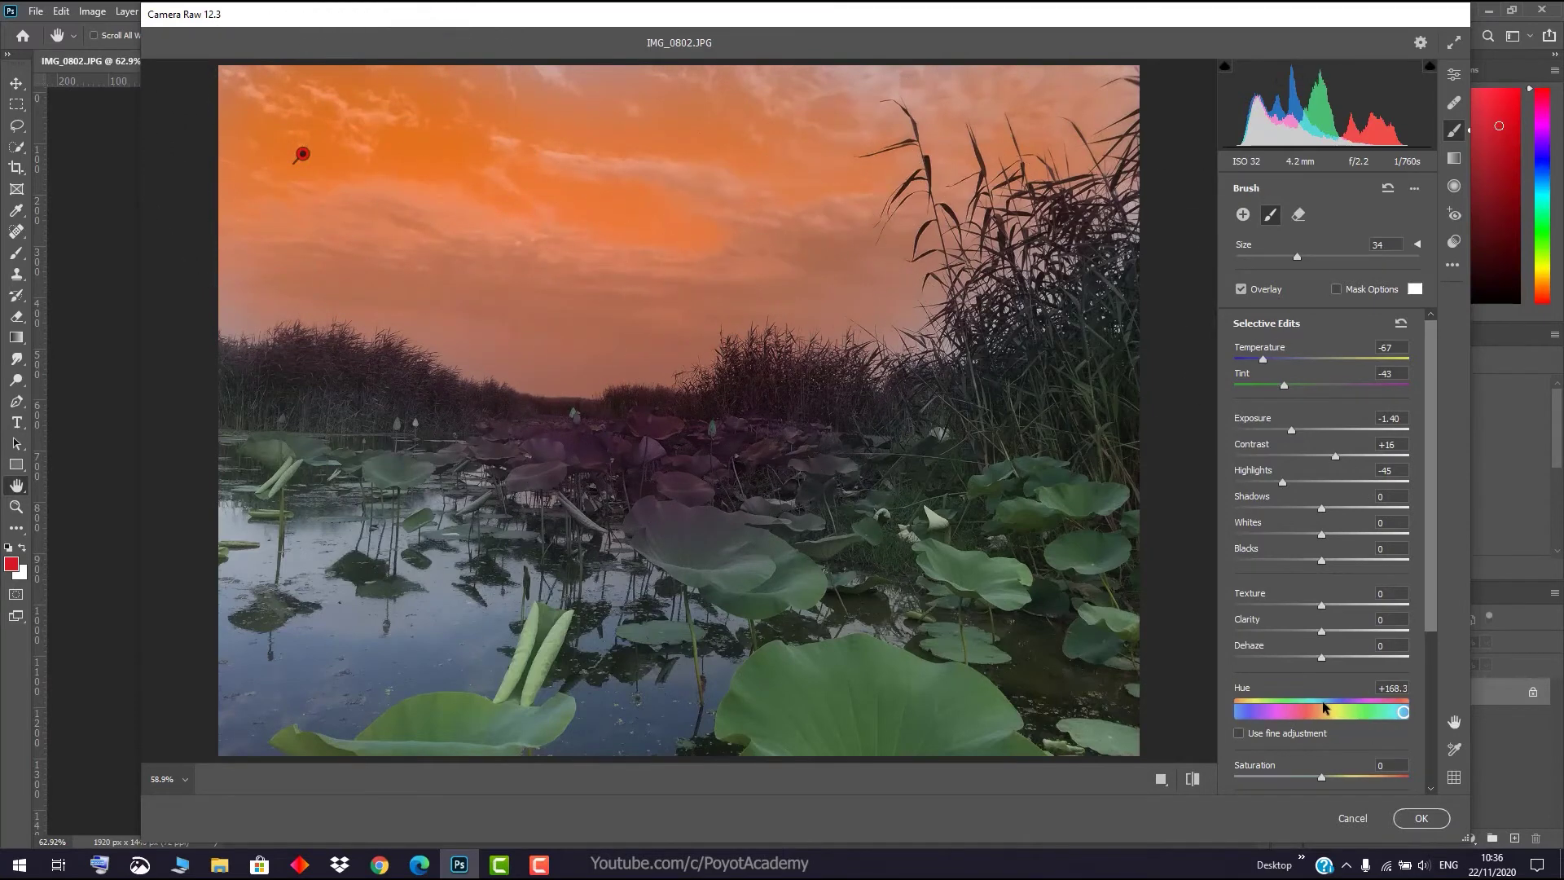
pyautogui.moveTo(1364, 707); pyautogui.dragTo(1323, 713)
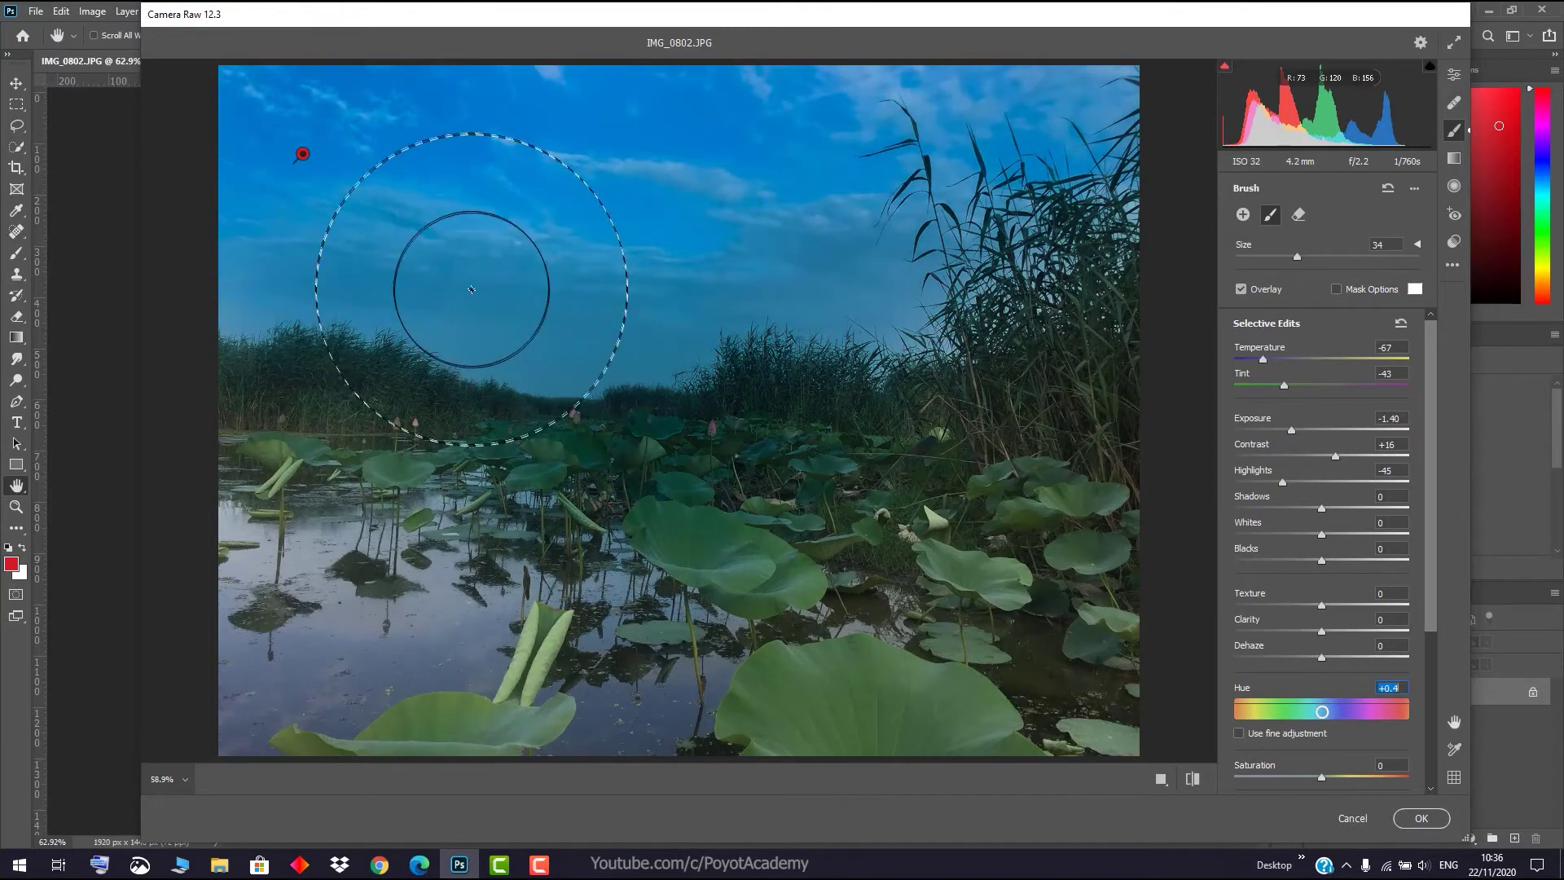
pyautogui.click(1366, 712)
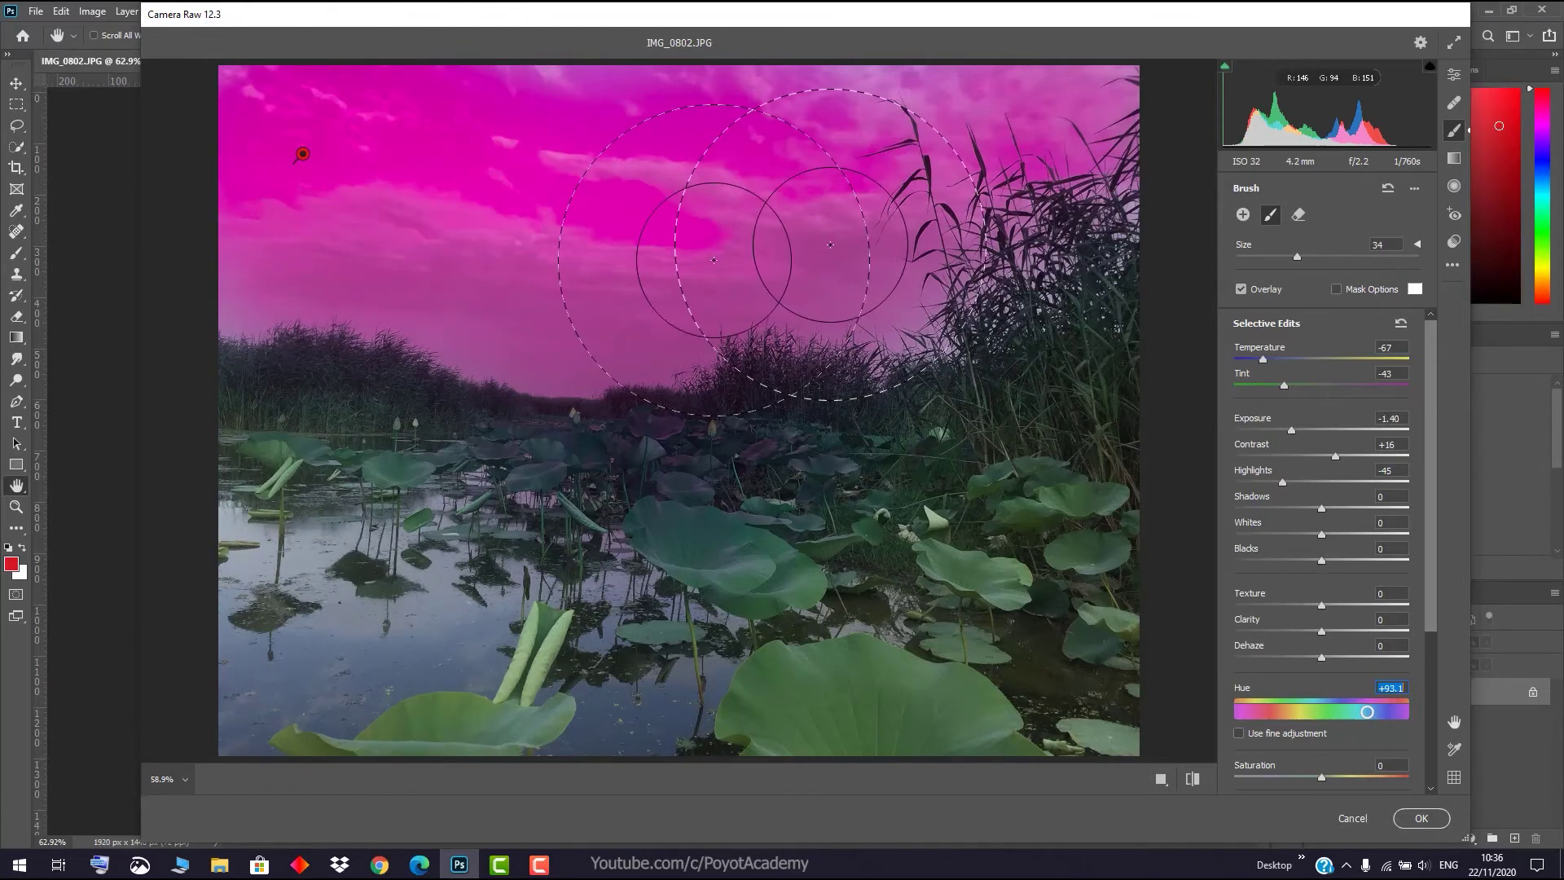
# - Add a new brush adjustment on the water in the lower left of the photo with Exposure -4.00 and Hue -180.0
pyautogui.click(1244, 215)
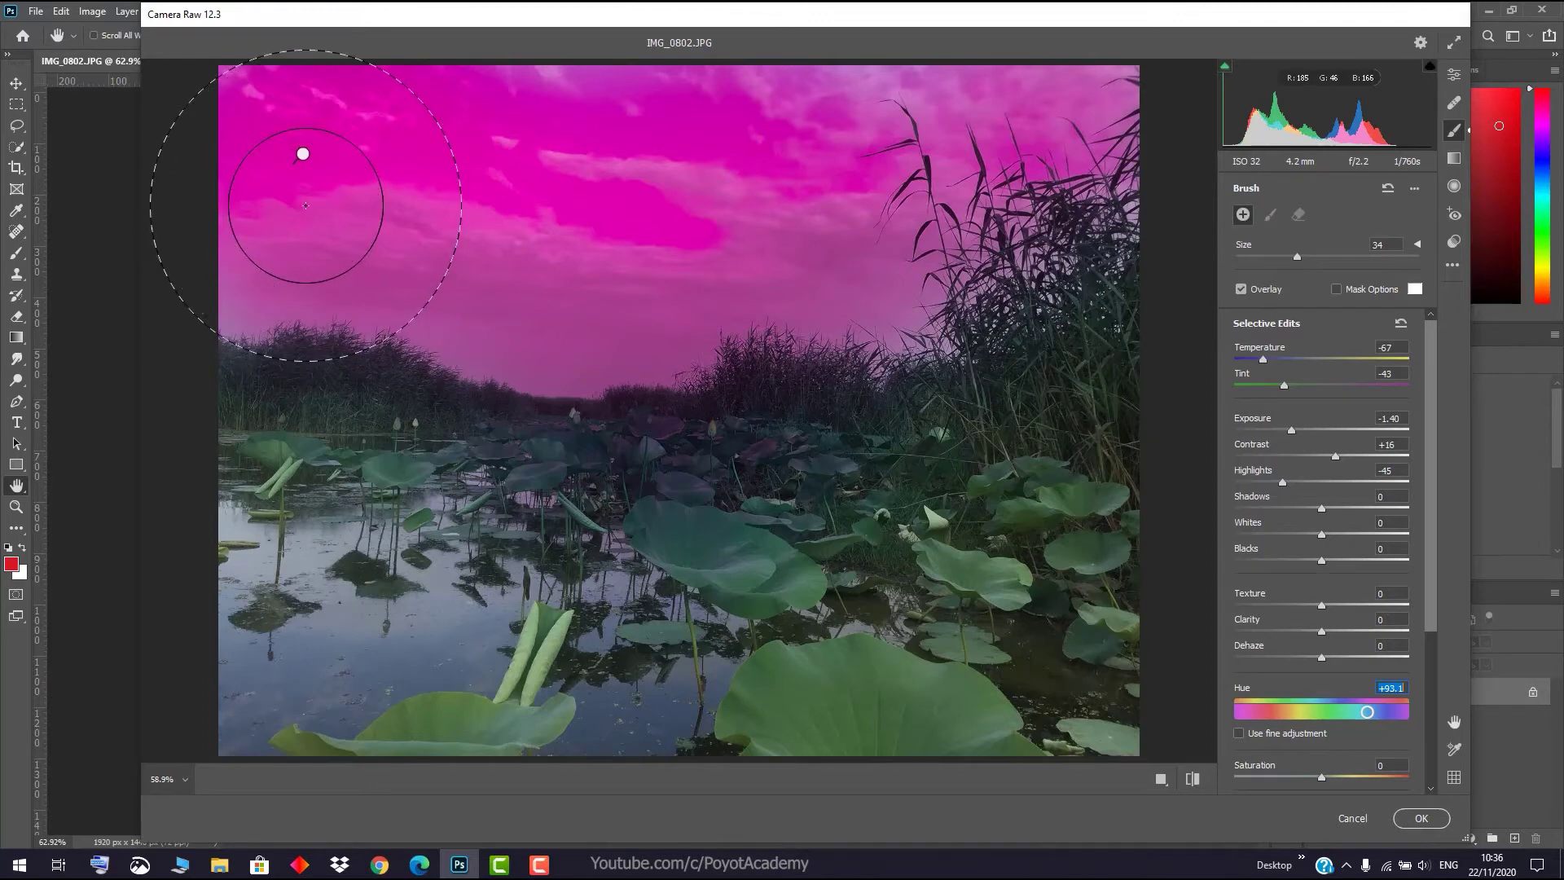
pyautogui.click(319, 682)
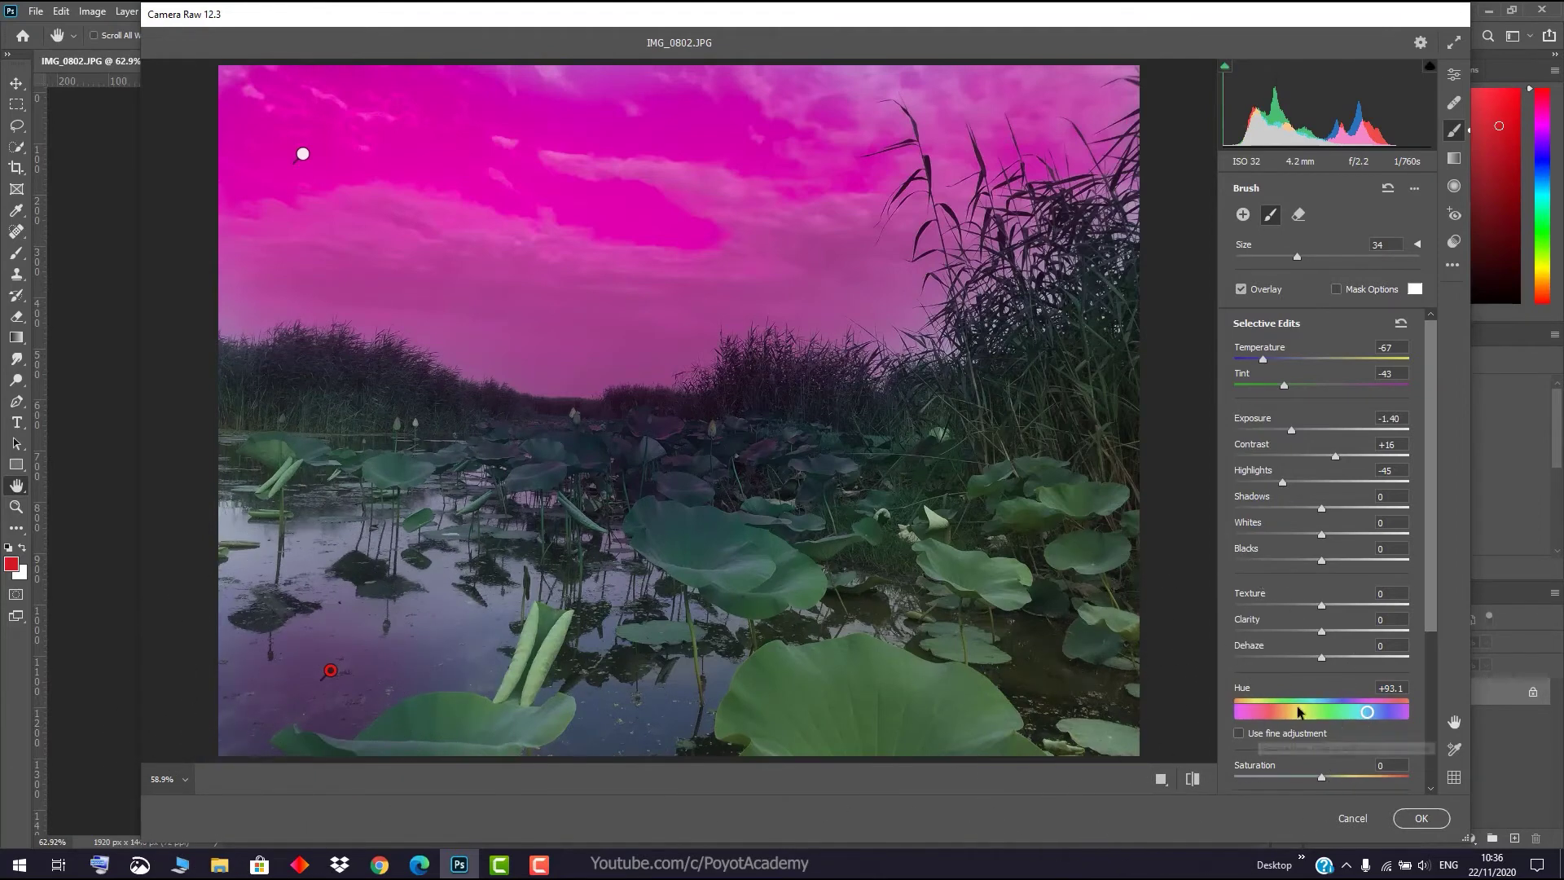
pyautogui.moveTo(1367, 716)
pyautogui.mouseDown()
pyautogui.moveTo(1266, 706)
pyautogui.moveTo(1311, 707)
pyautogui.moveTo(1286, 708)
pyautogui.mouseUp()
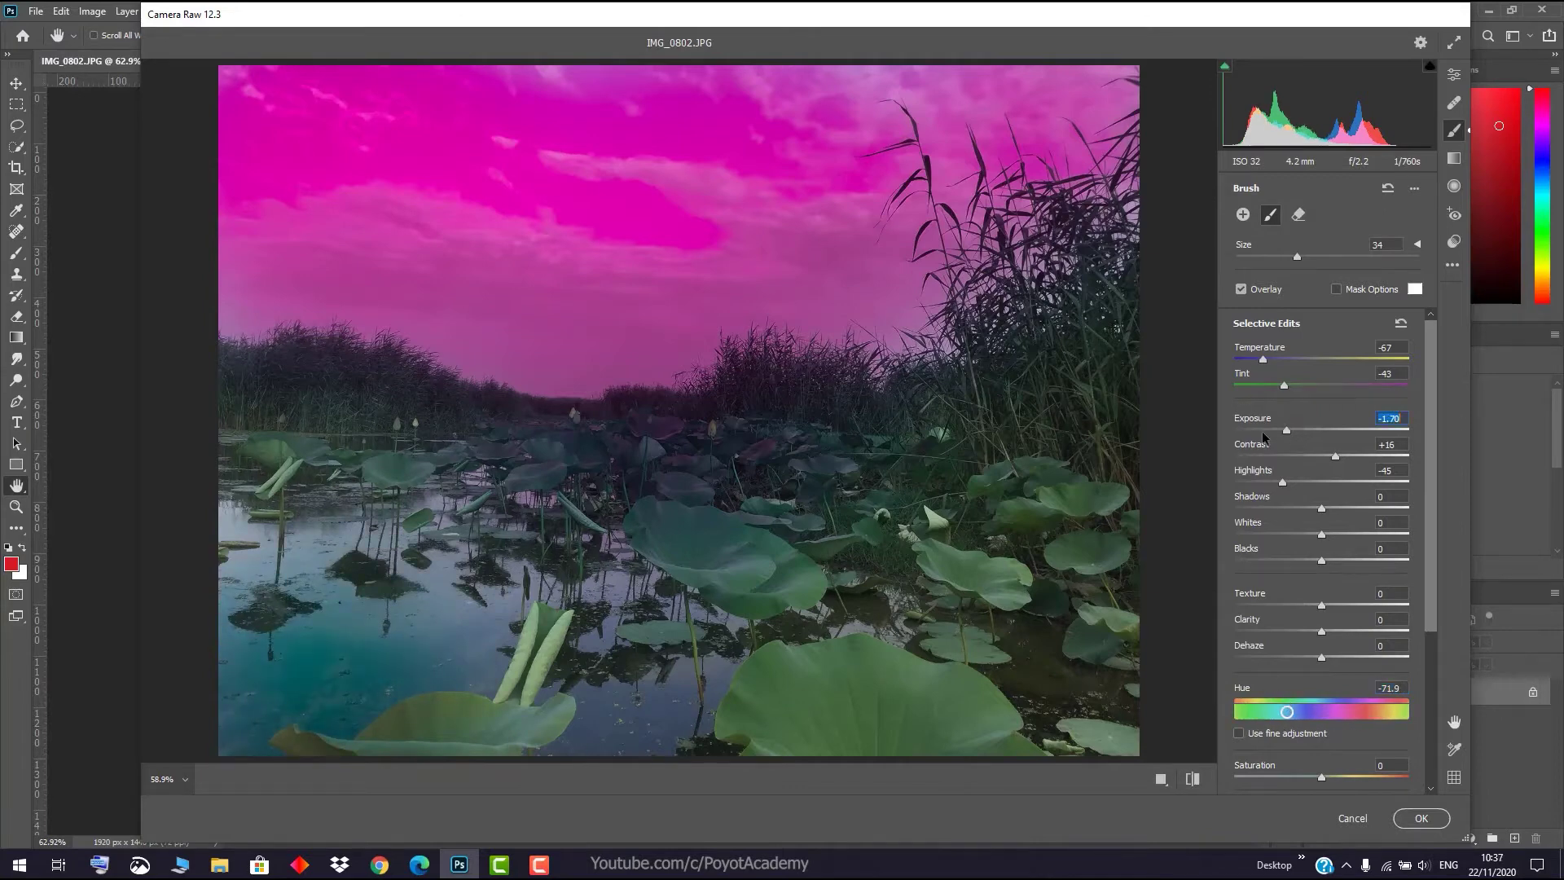
pyautogui.moveTo(1264, 438); pyautogui.dragTo(1220, 440)
pyautogui.click(1284, 714)
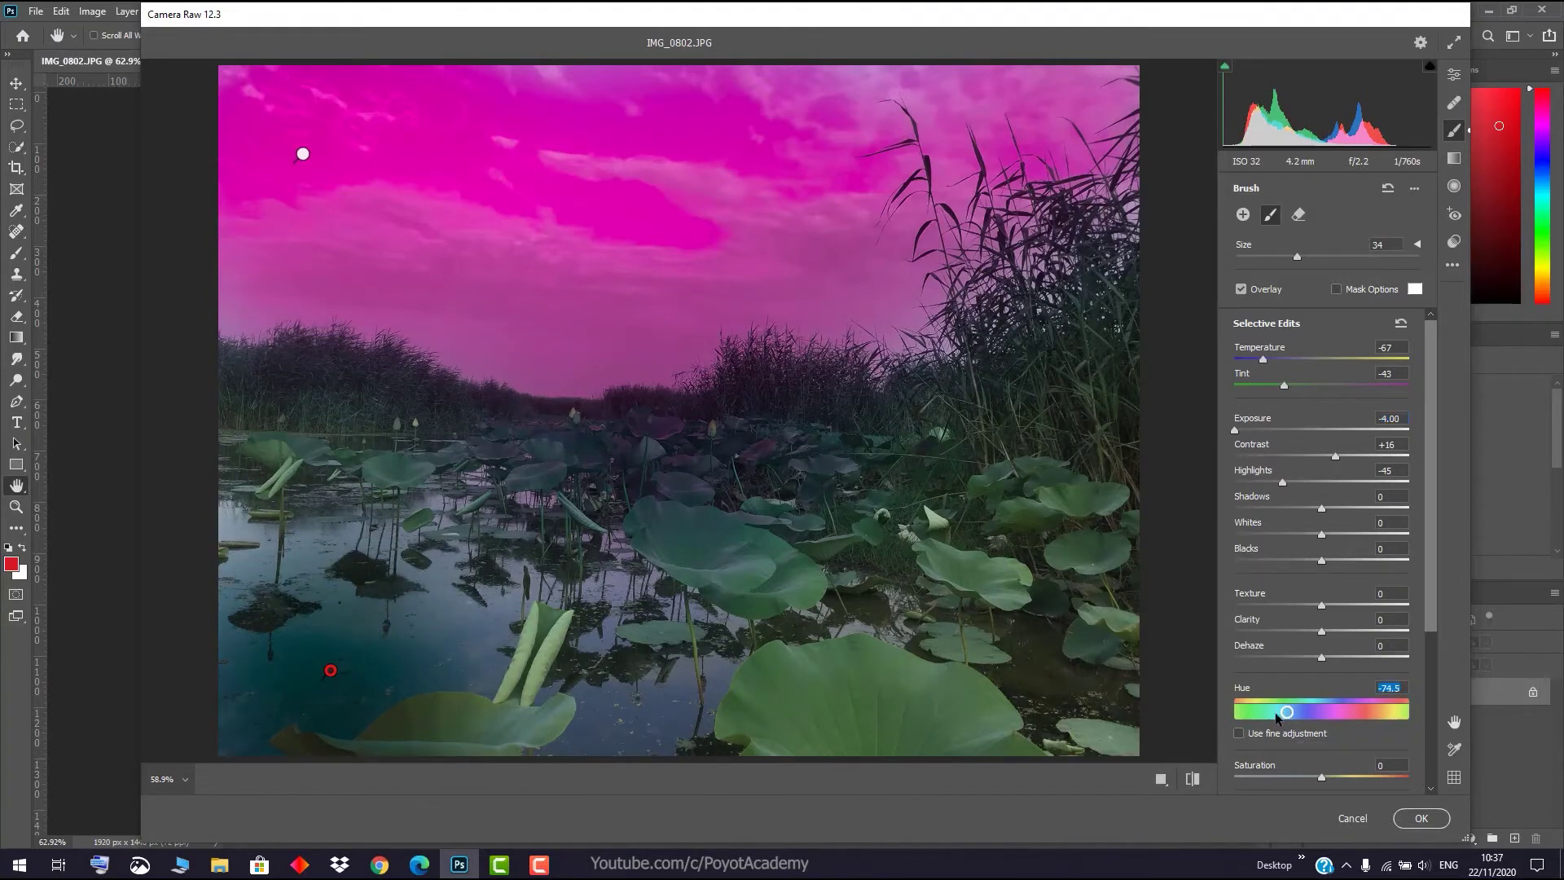
pyautogui.moveTo(1276, 716)
pyautogui.mouseDown()
pyautogui.moveTo(1358, 717)
pyautogui.moveTo(1228, 720)
pyautogui.mouseUp()
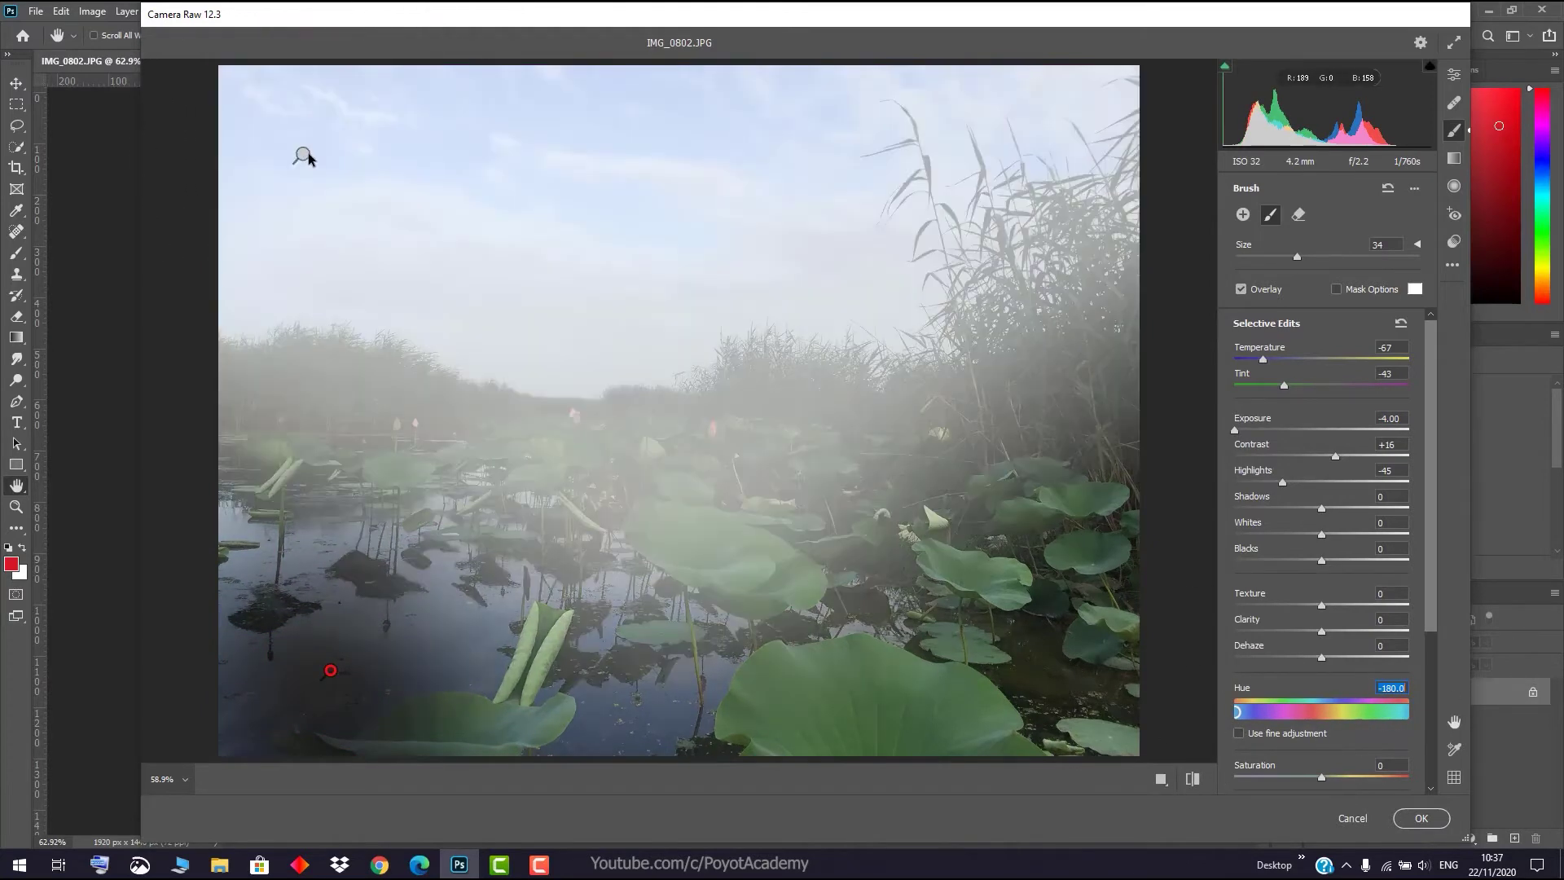
# - Reselect the sky's adjustment and set its Contrast to -70 and Saturation to +45
pyautogui.click(303, 154)
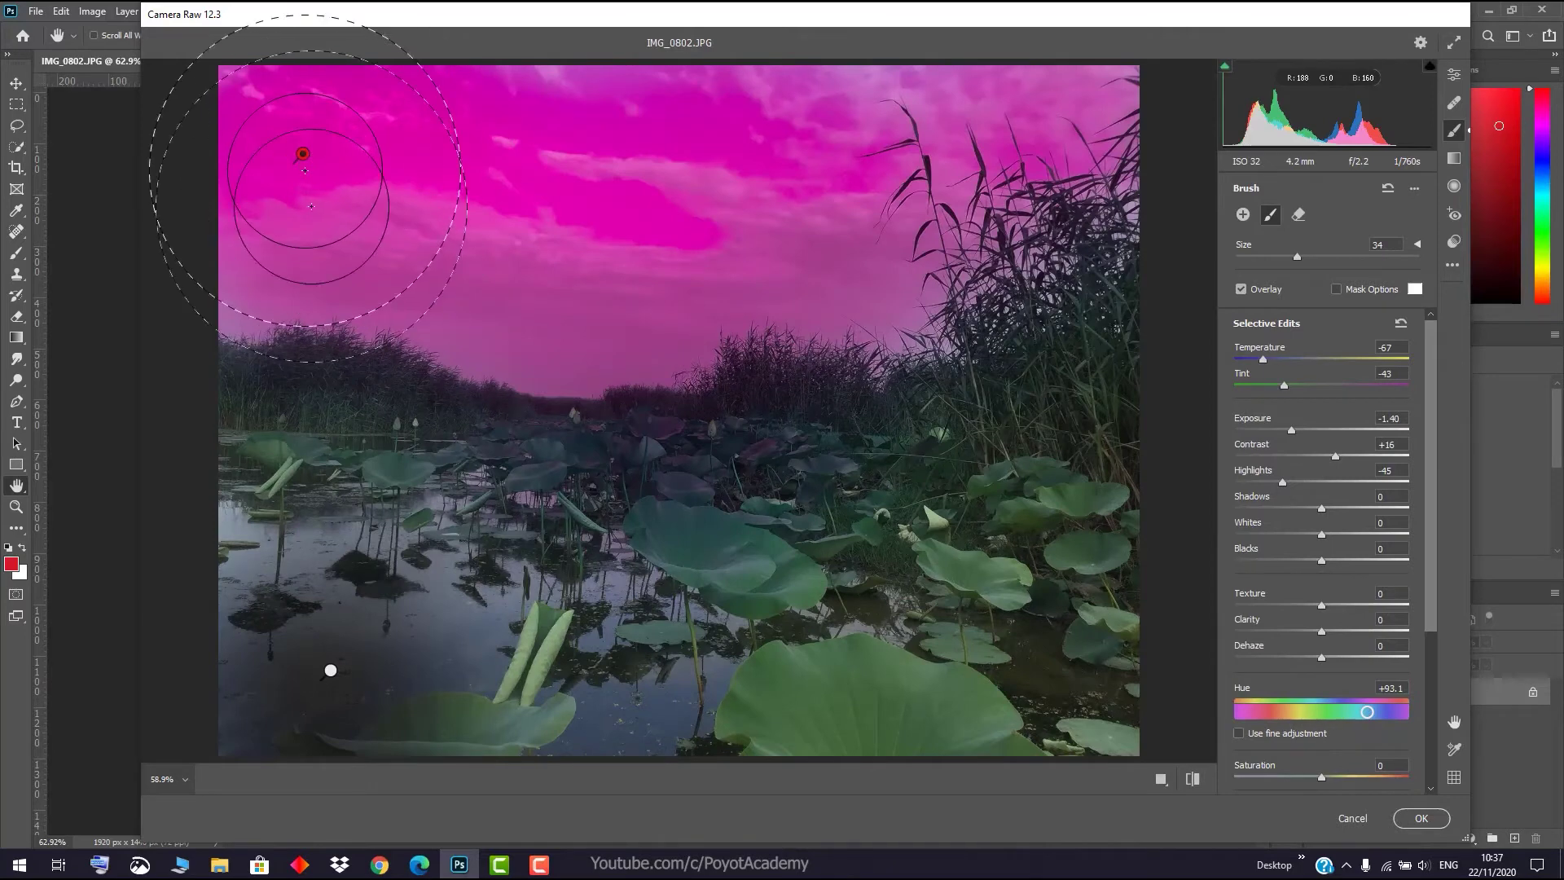
pyautogui.moveTo(331, 670)
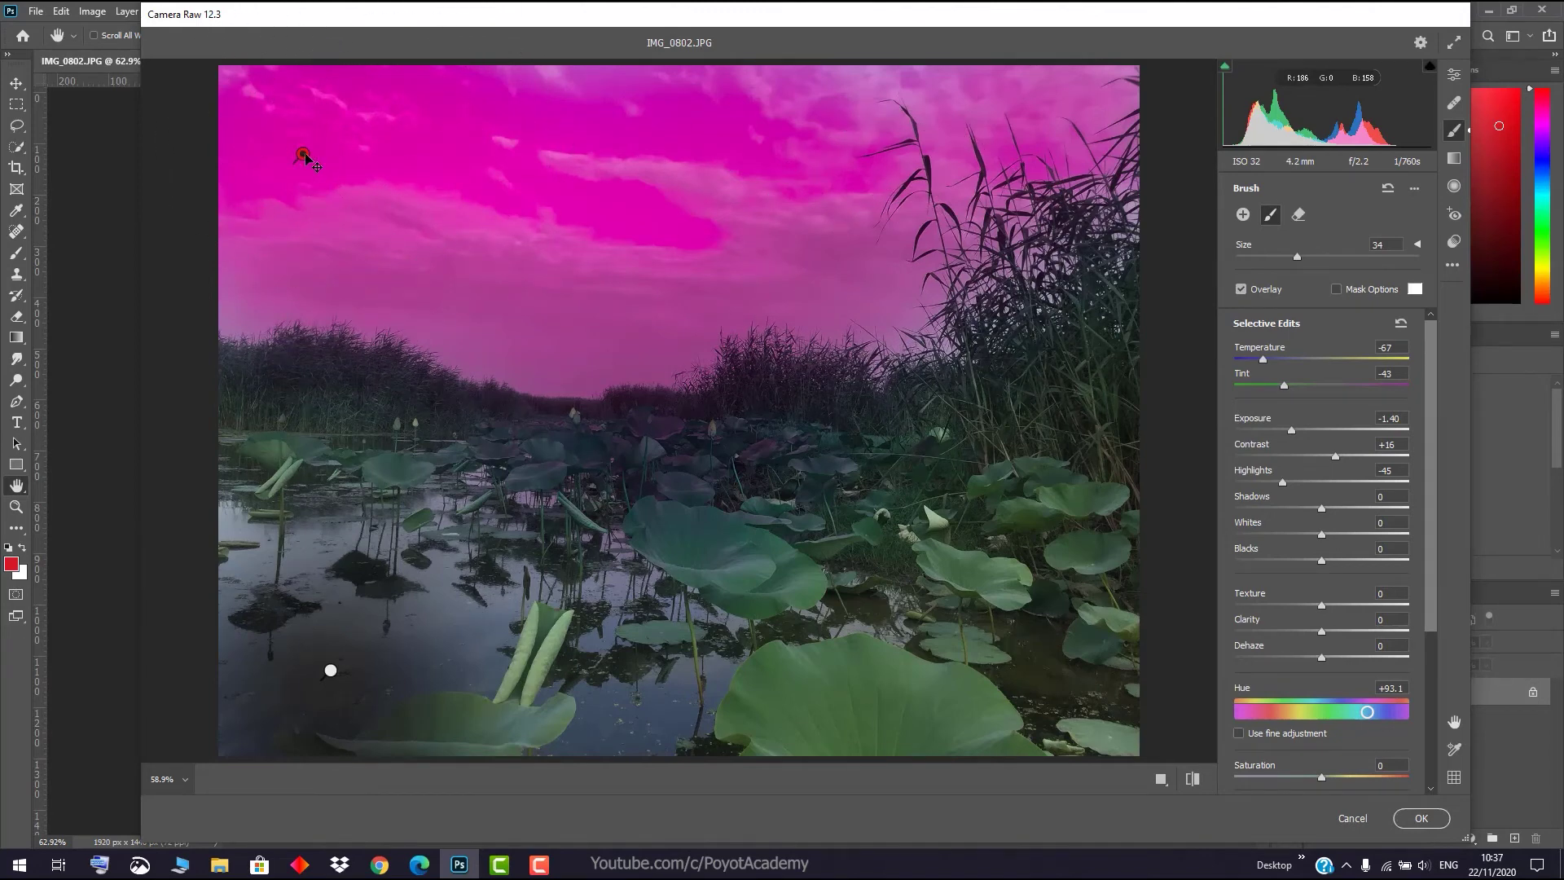
pyautogui.moveTo(1335, 456); pyautogui.dragTo(1260, 457)
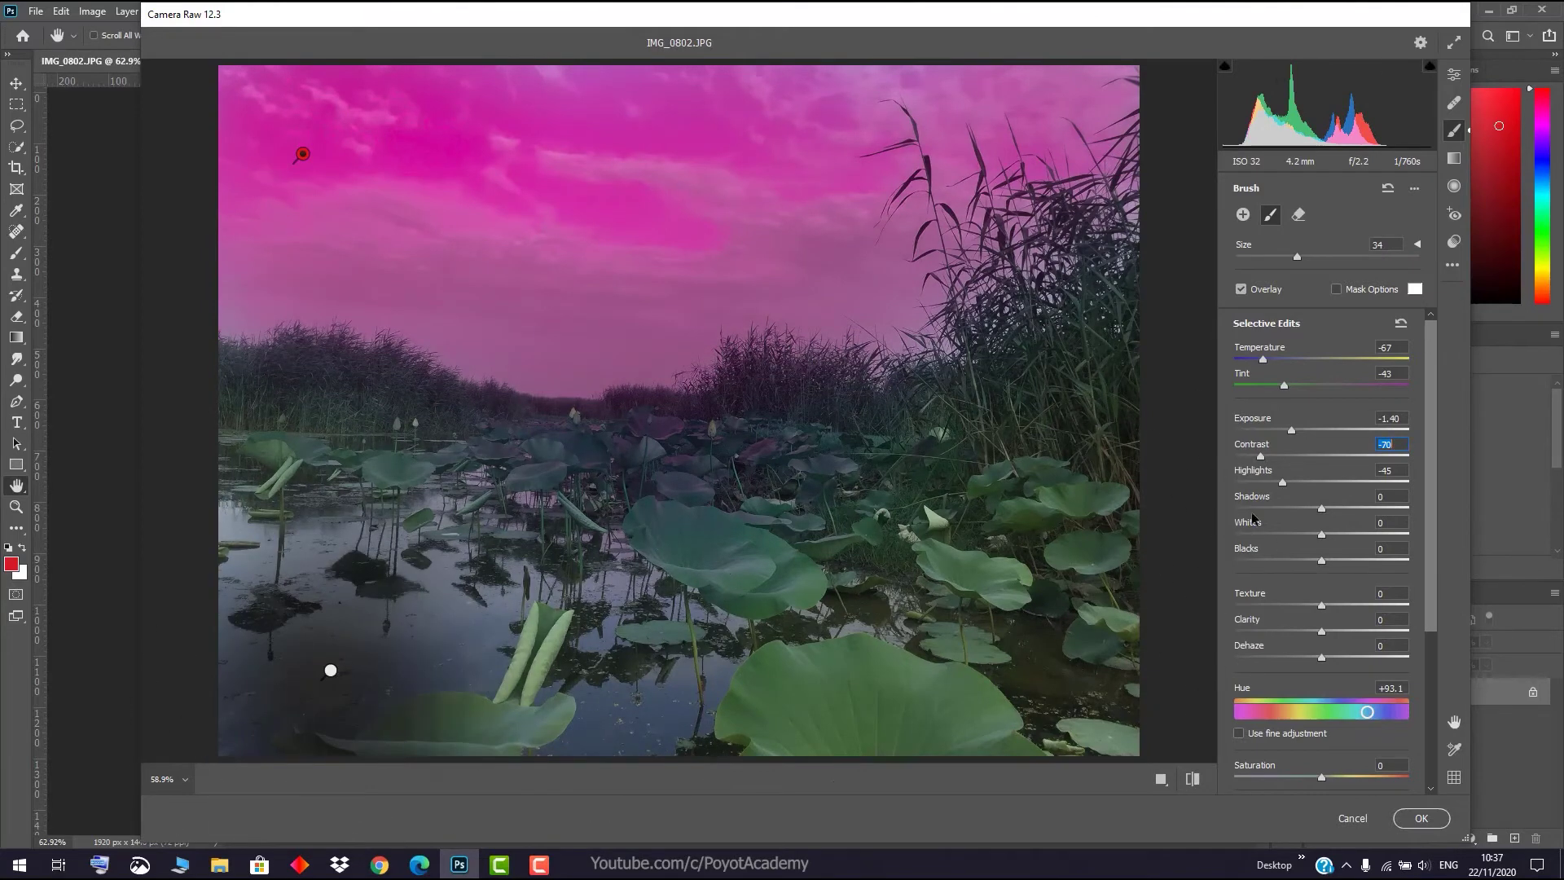
pyautogui.moveTo(1328, 775); pyautogui.dragTo(1359, 780)
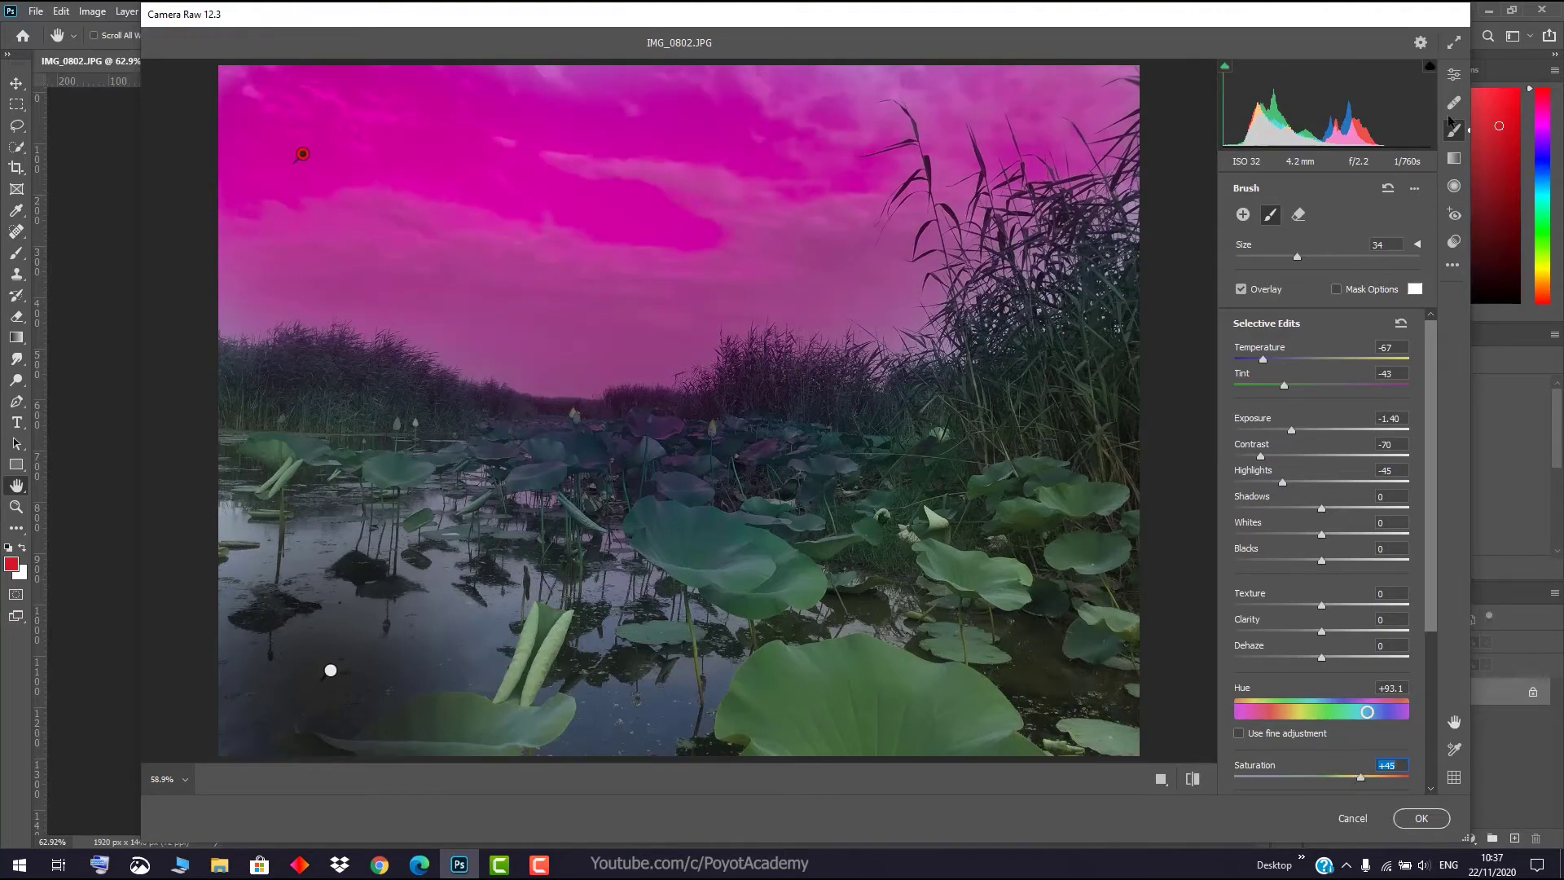
# - Reset all the brush adjustments and switch to the Radial Filter
pyautogui.click(1386, 192)
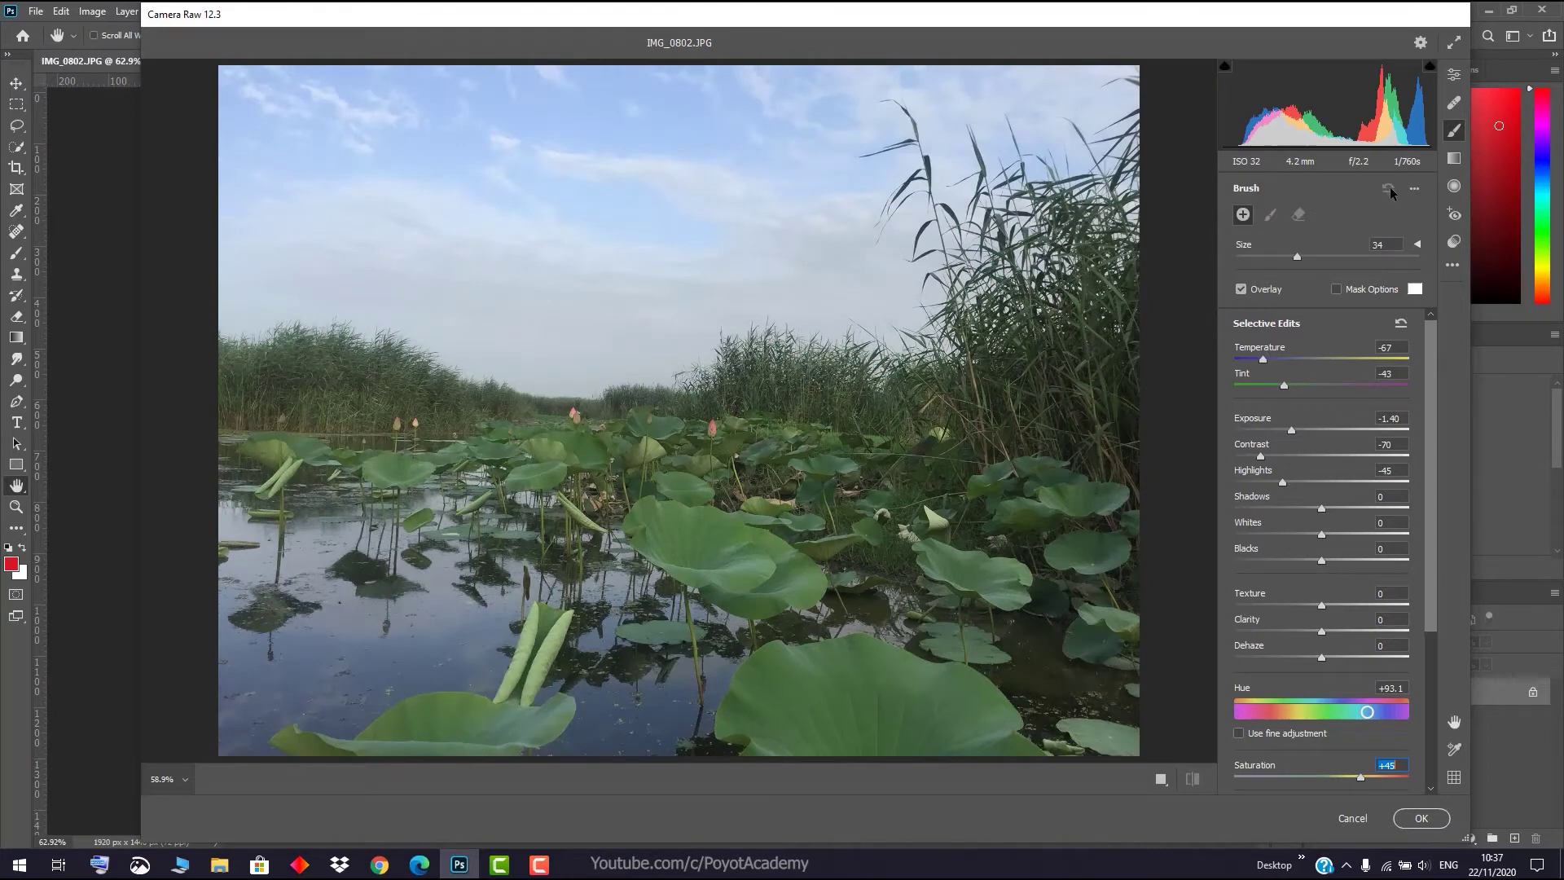
pyautogui.click(1454, 187)
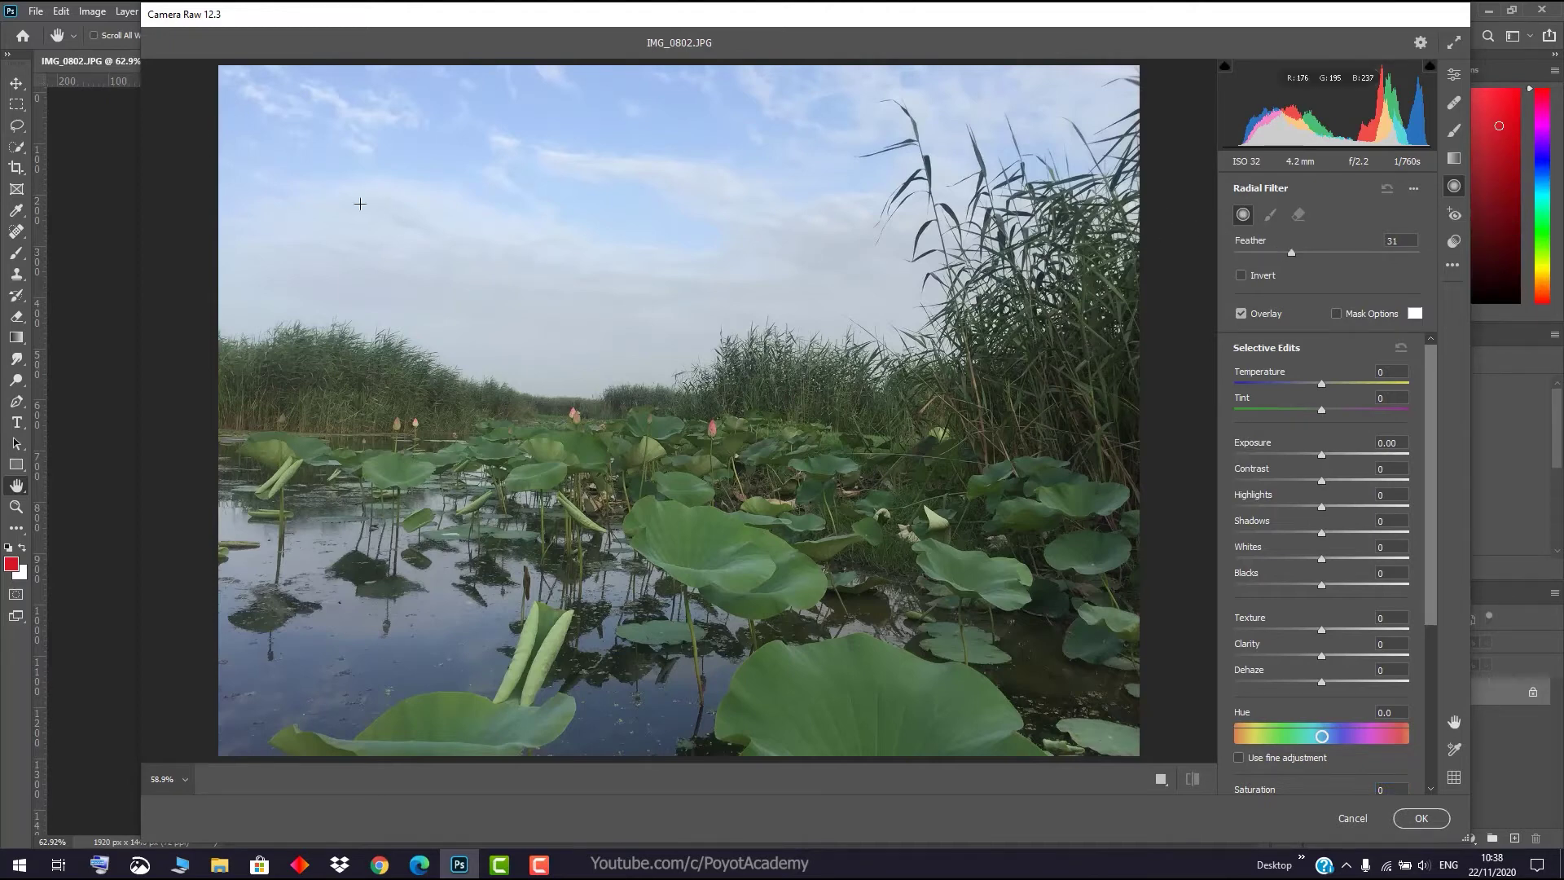
# - Draw a radial adjustment with Hue -103.4 over the sky, enlarge it slightly and place it in the sky's upper middle
pyautogui.moveTo(1321, 735); pyautogui.dragTo(1268, 750)
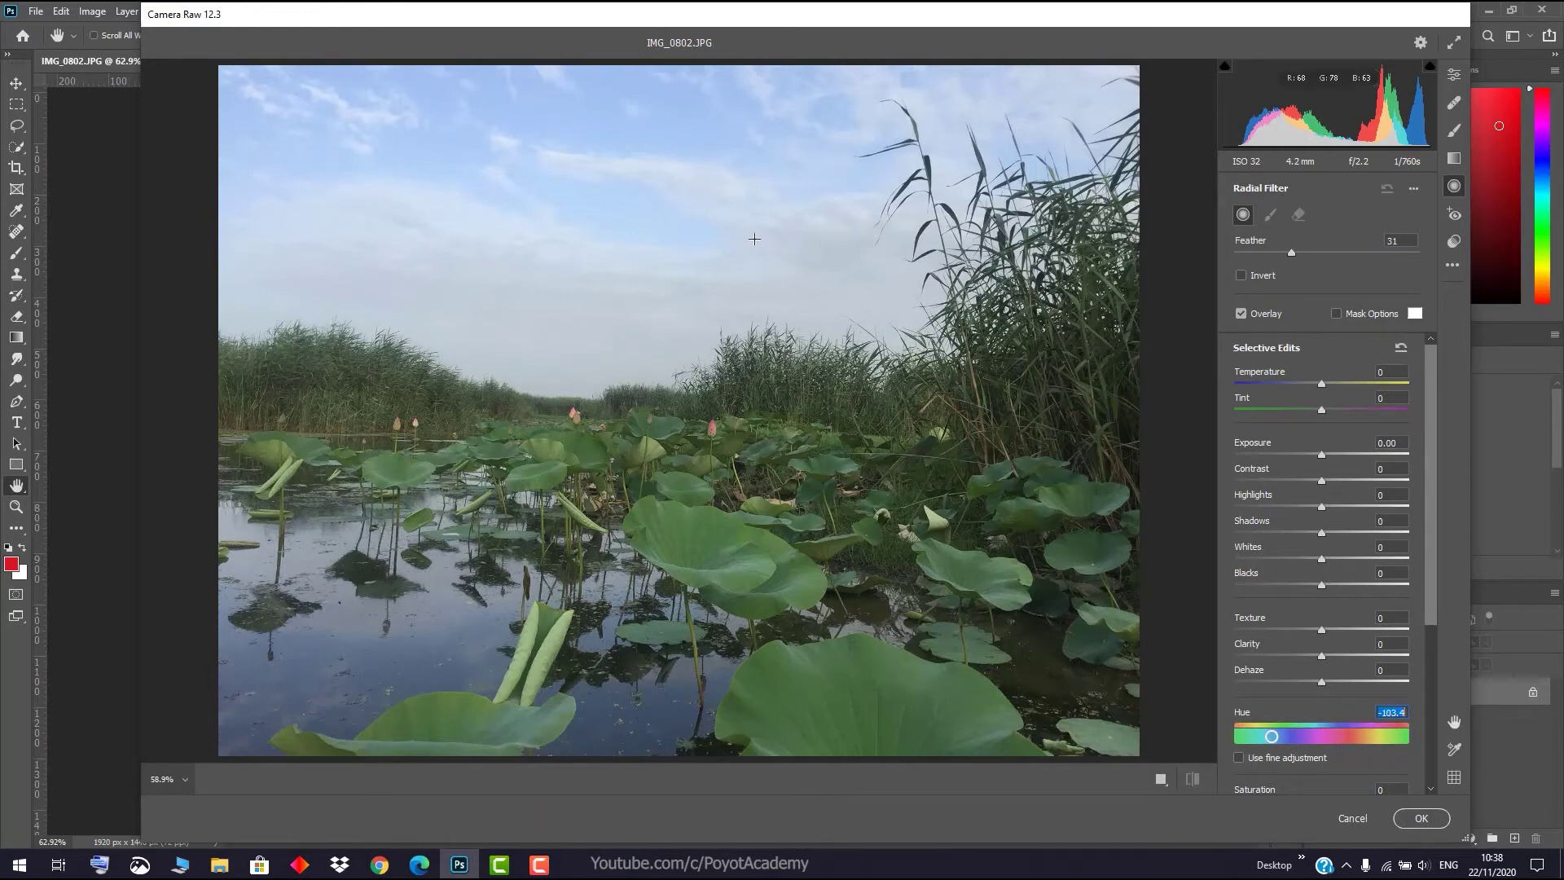
pyautogui.moveTo(332, 173); pyautogui.dragTo(405, 233)
pyautogui.moveTo(434, 265); pyautogui.dragTo(425, 278)
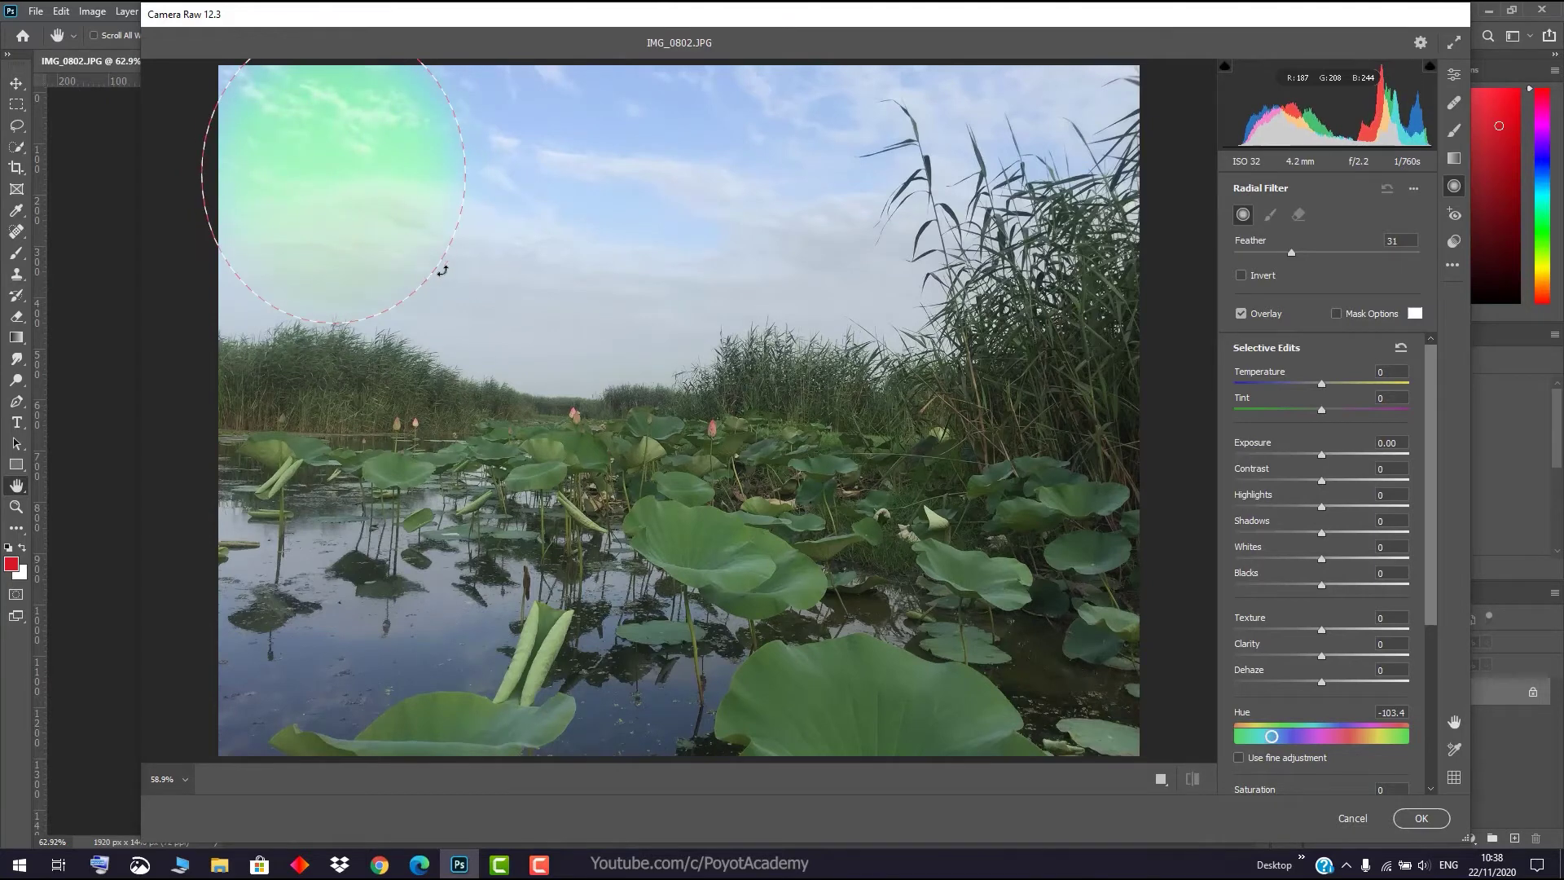
pyautogui.moveTo(458, 214)
pyautogui.mouseDown()
pyautogui.moveTo(438, 244)
pyautogui.moveTo(492, 217)
pyautogui.moveTo(472, 252)
pyautogui.moveTo(401, 207)
pyautogui.moveTo(475, 218)
pyautogui.mouseUp()
pyautogui.moveTo(367, 189); pyautogui.dragTo(575, 227)
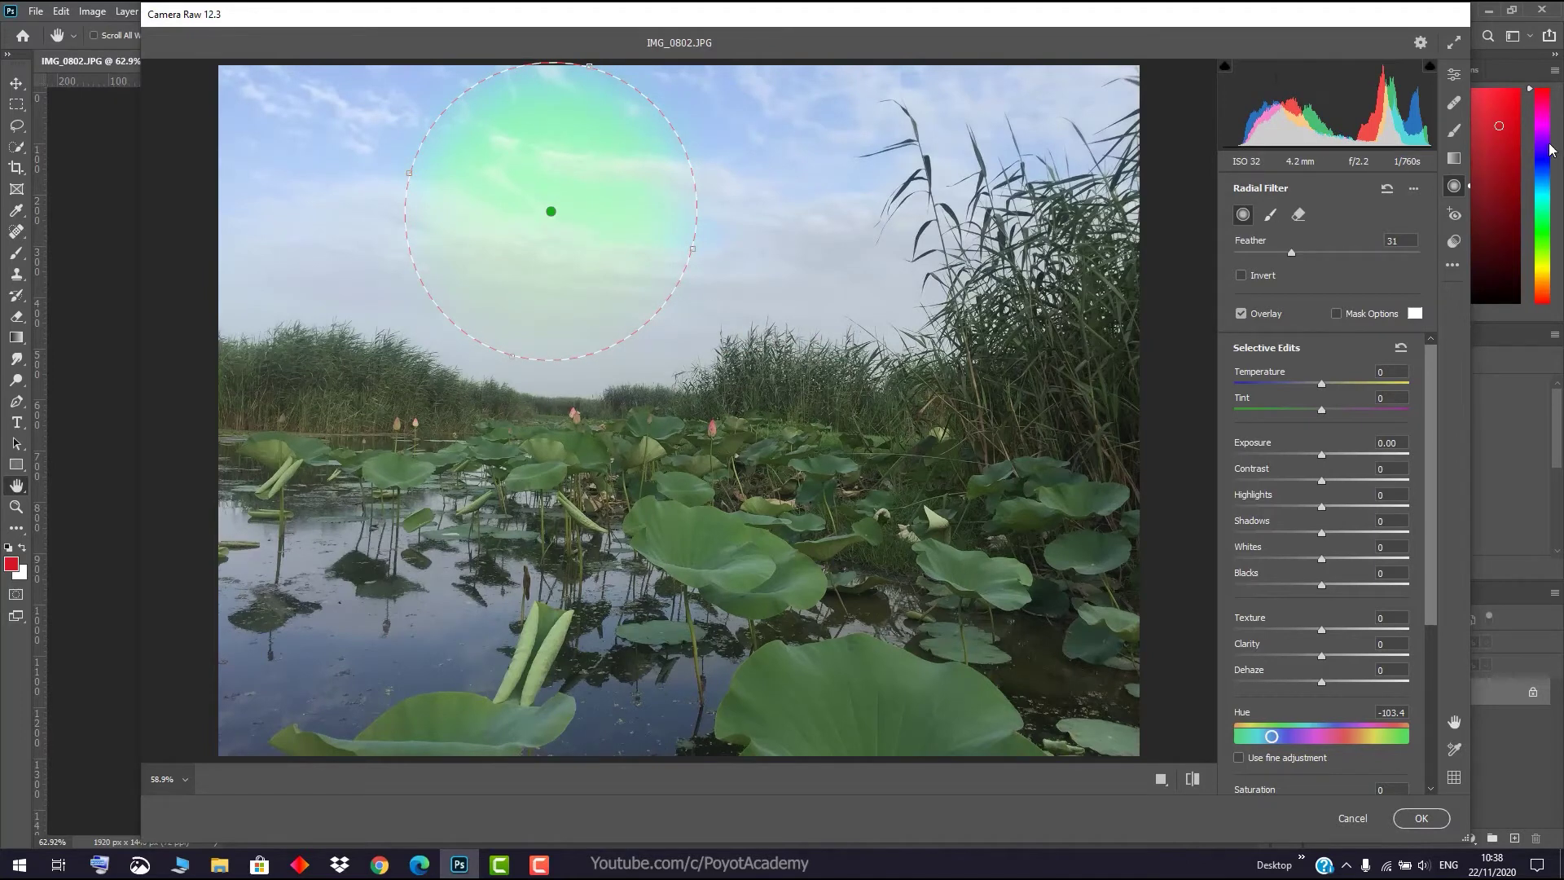
# - Brush the radial adjustment outward across the rest of the sky and set its Hue to +39.9
pyautogui.click(1270, 215)
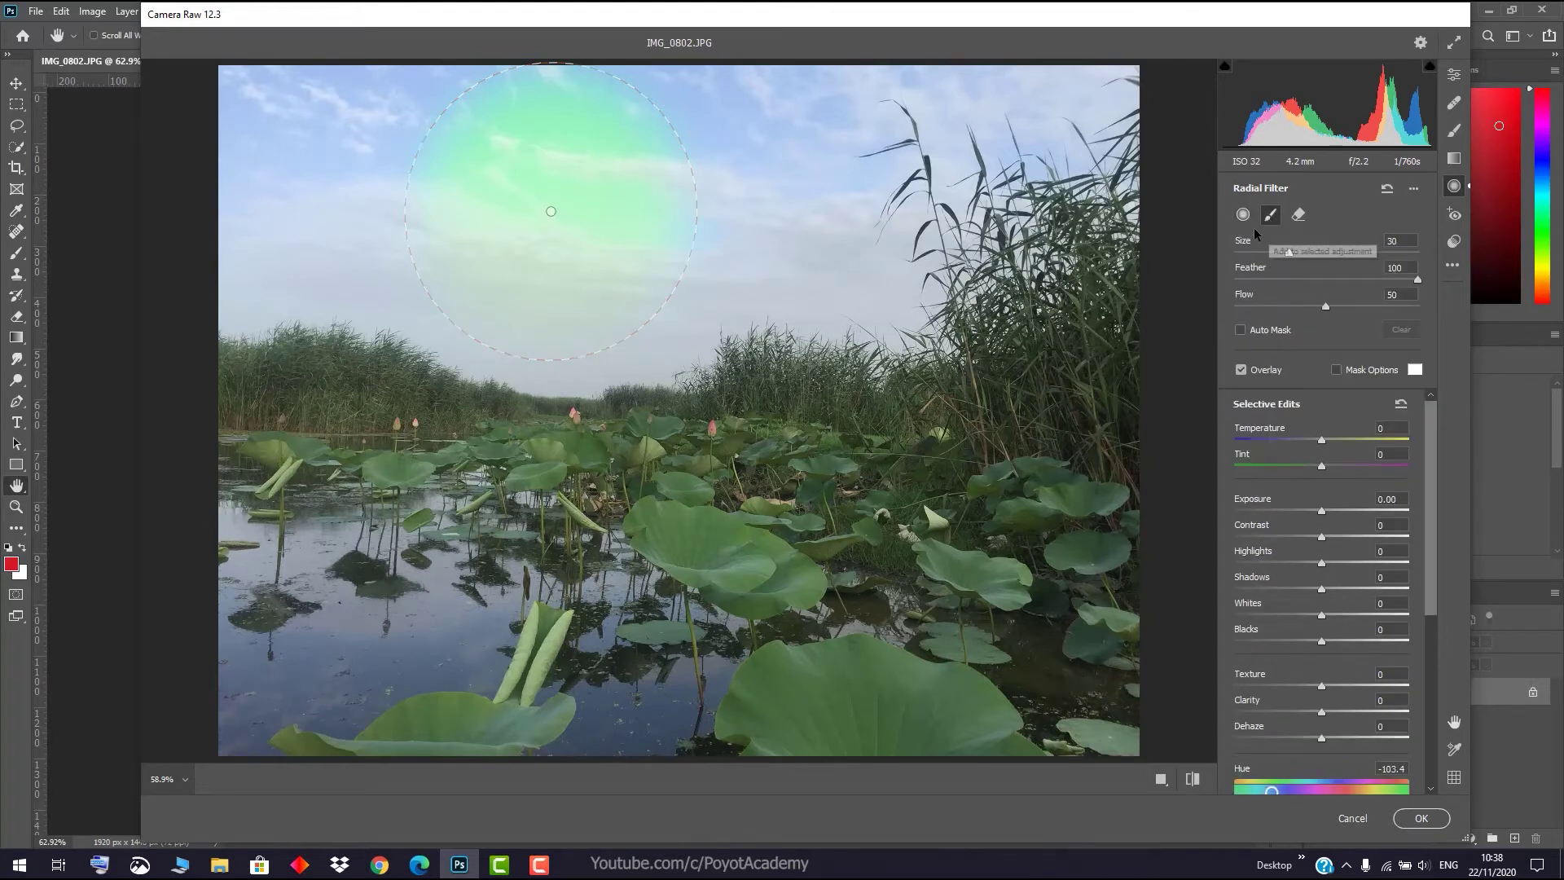
pyautogui.moveTo(870, 191)
pyautogui.mouseDown()
pyautogui.moveTo(817, 252)
pyautogui.moveTo(940, 225)
pyautogui.moveTo(1034, 179)
pyautogui.moveTo(899, 209)
pyautogui.moveTo(717, 229)
pyautogui.moveTo(893, 196)
pyautogui.moveTo(592, 236)
pyautogui.moveTo(363, 164)
pyautogui.mouseUp()
pyautogui.moveTo(1273, 791); pyautogui.dragTo(1341, 794)
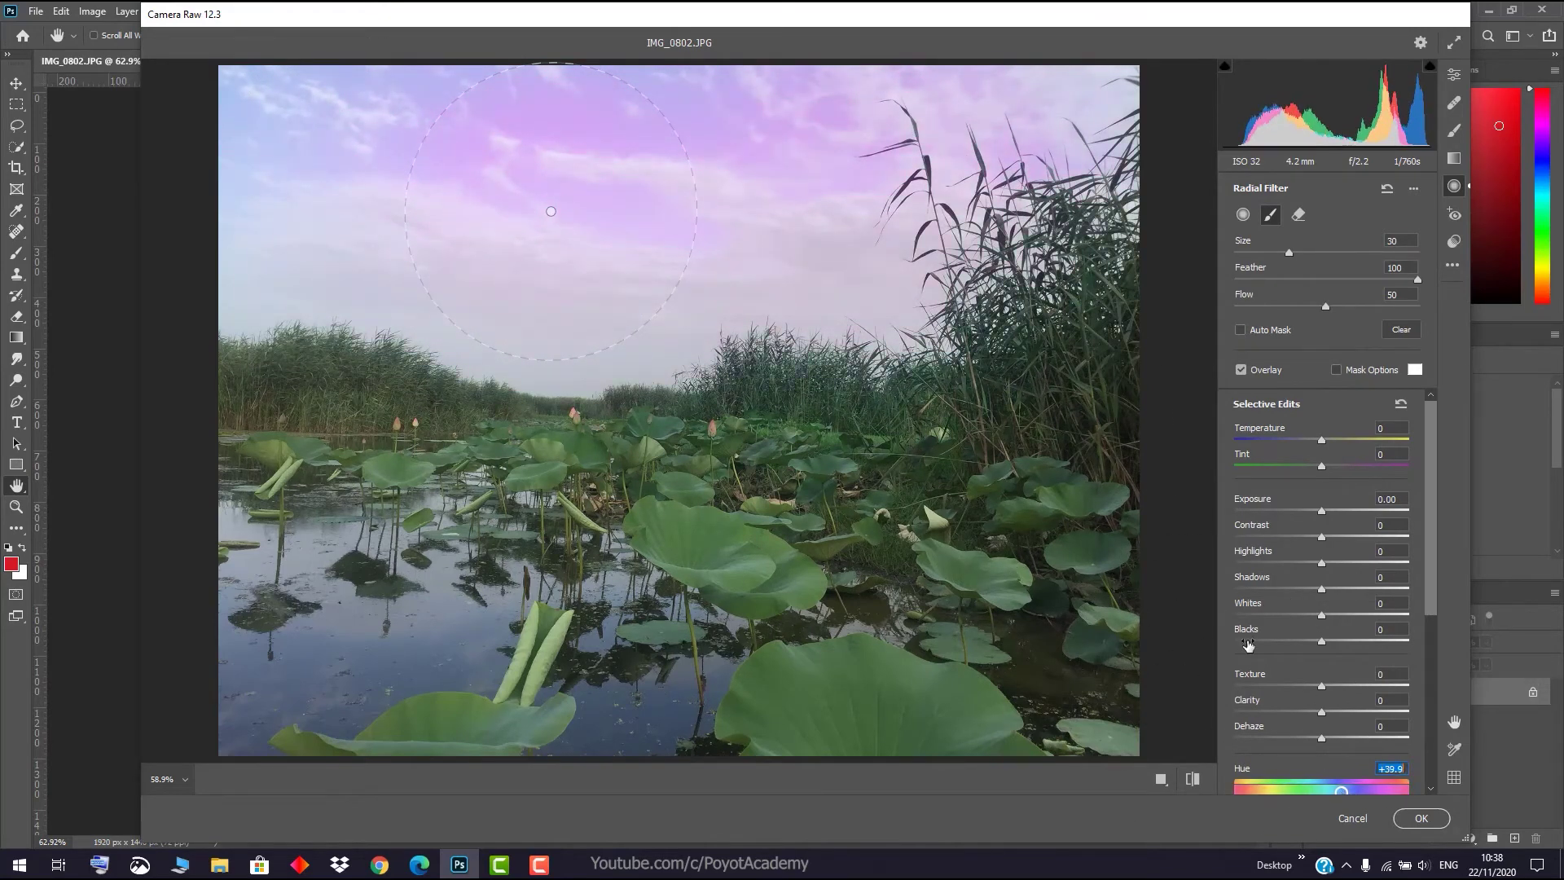
# - Widen the sky's radial ellipse, move it onto the water and lotus leaves in the photo's lower left, and make it taller
pyautogui.click(1243, 214)
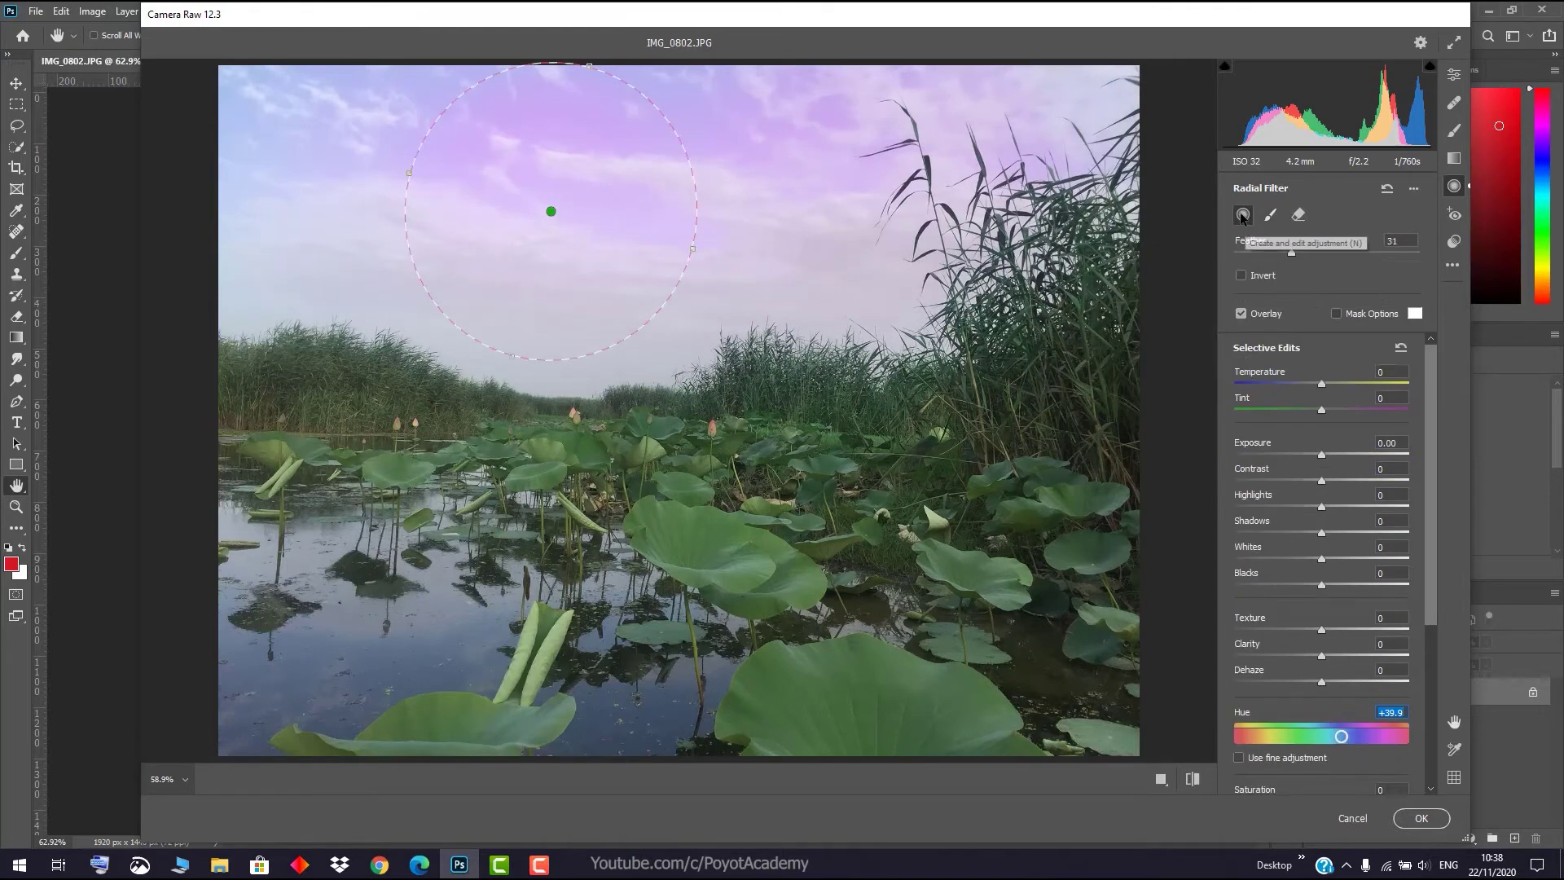
pyautogui.moveTo(550, 211); pyautogui.dragTo(557, 221)
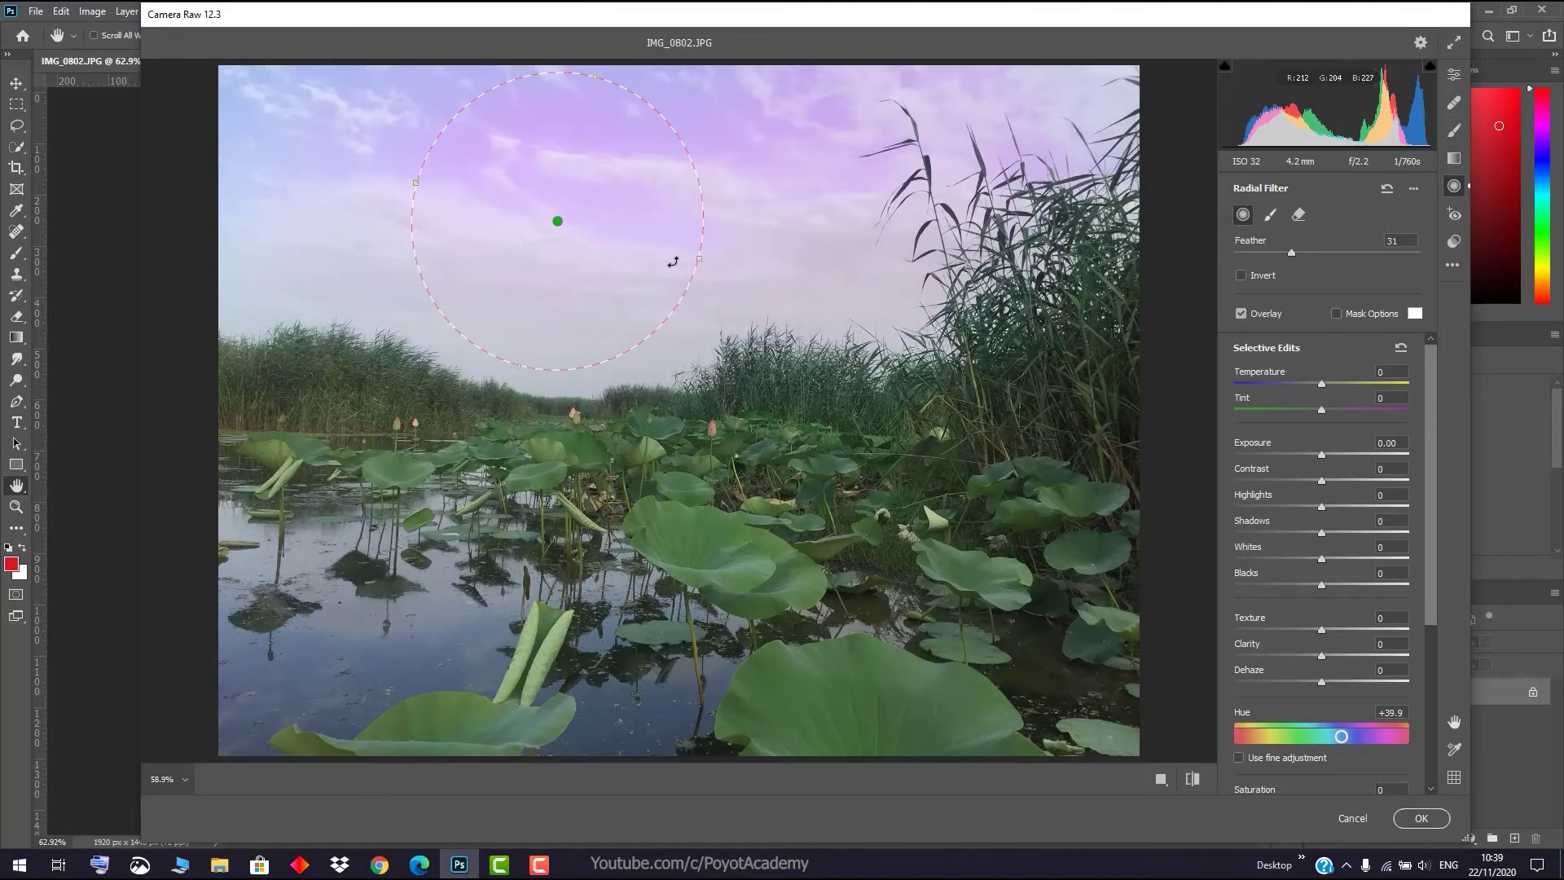
pyautogui.moveTo(701, 255); pyautogui.dragTo(825, 269)
pyautogui.moveTo(568, 230); pyautogui.dragTo(479, 589)
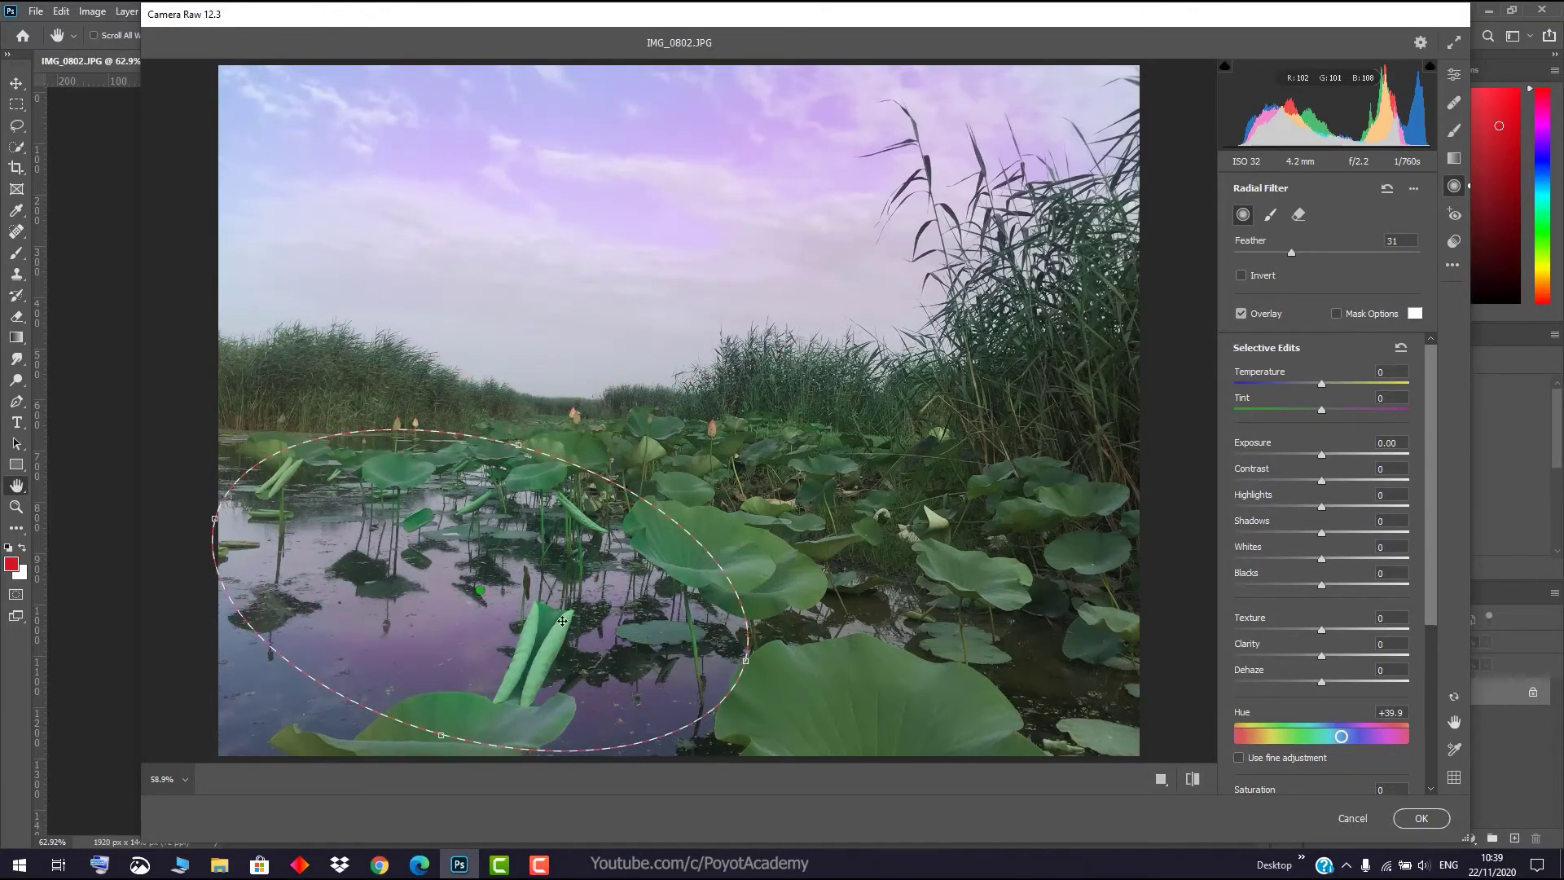
pyautogui.moveTo(649, 543); pyautogui.dragTo(673, 525)
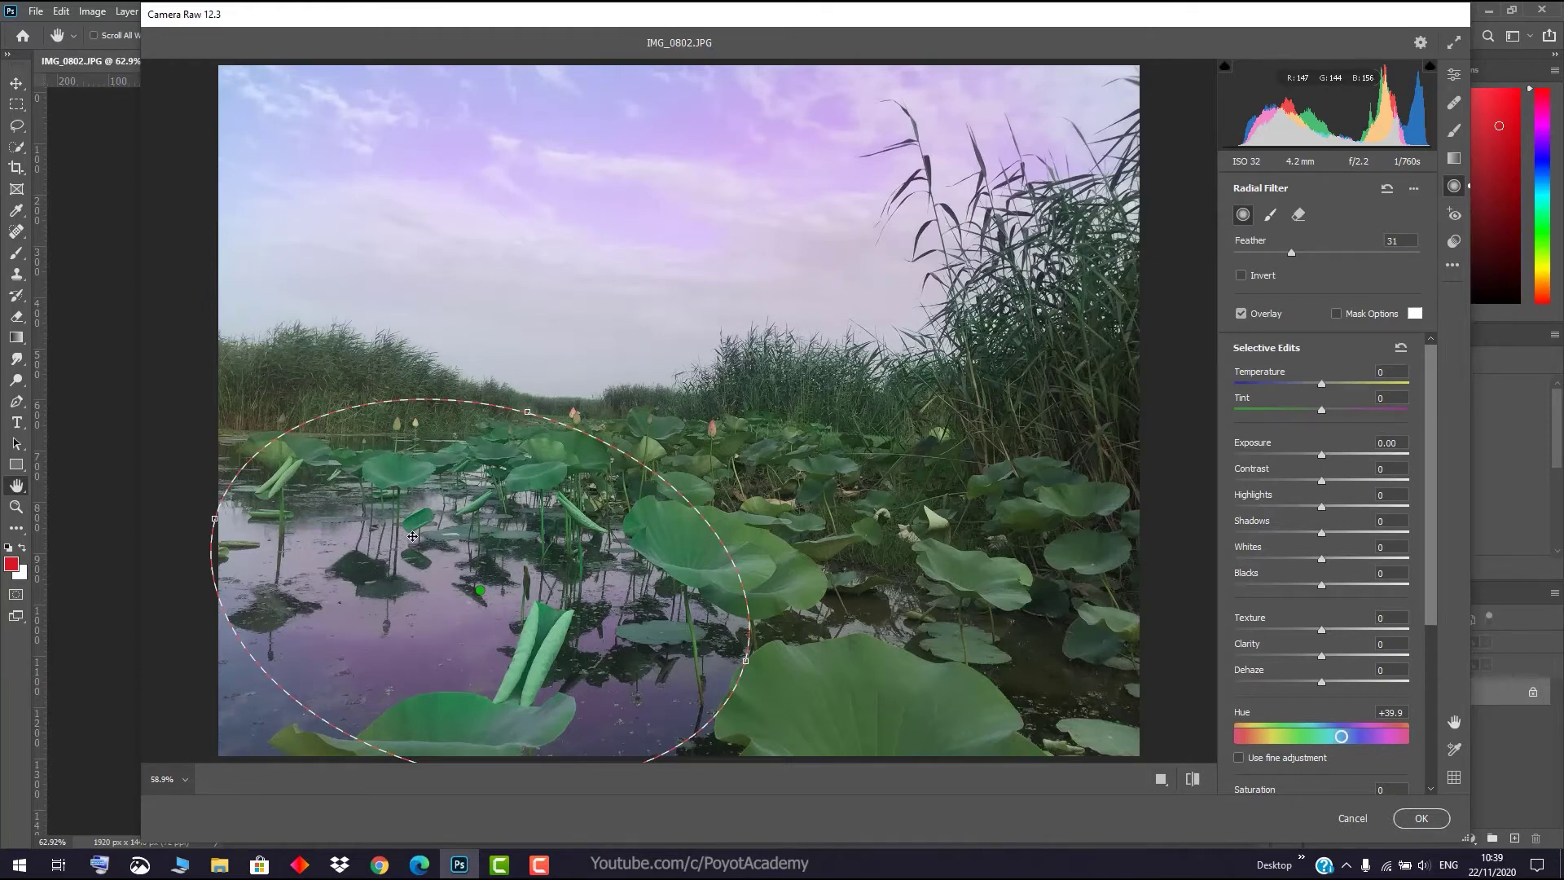
# - Set the radial adjustment's Exposure to -1.80
pyautogui.click(1271, 219)
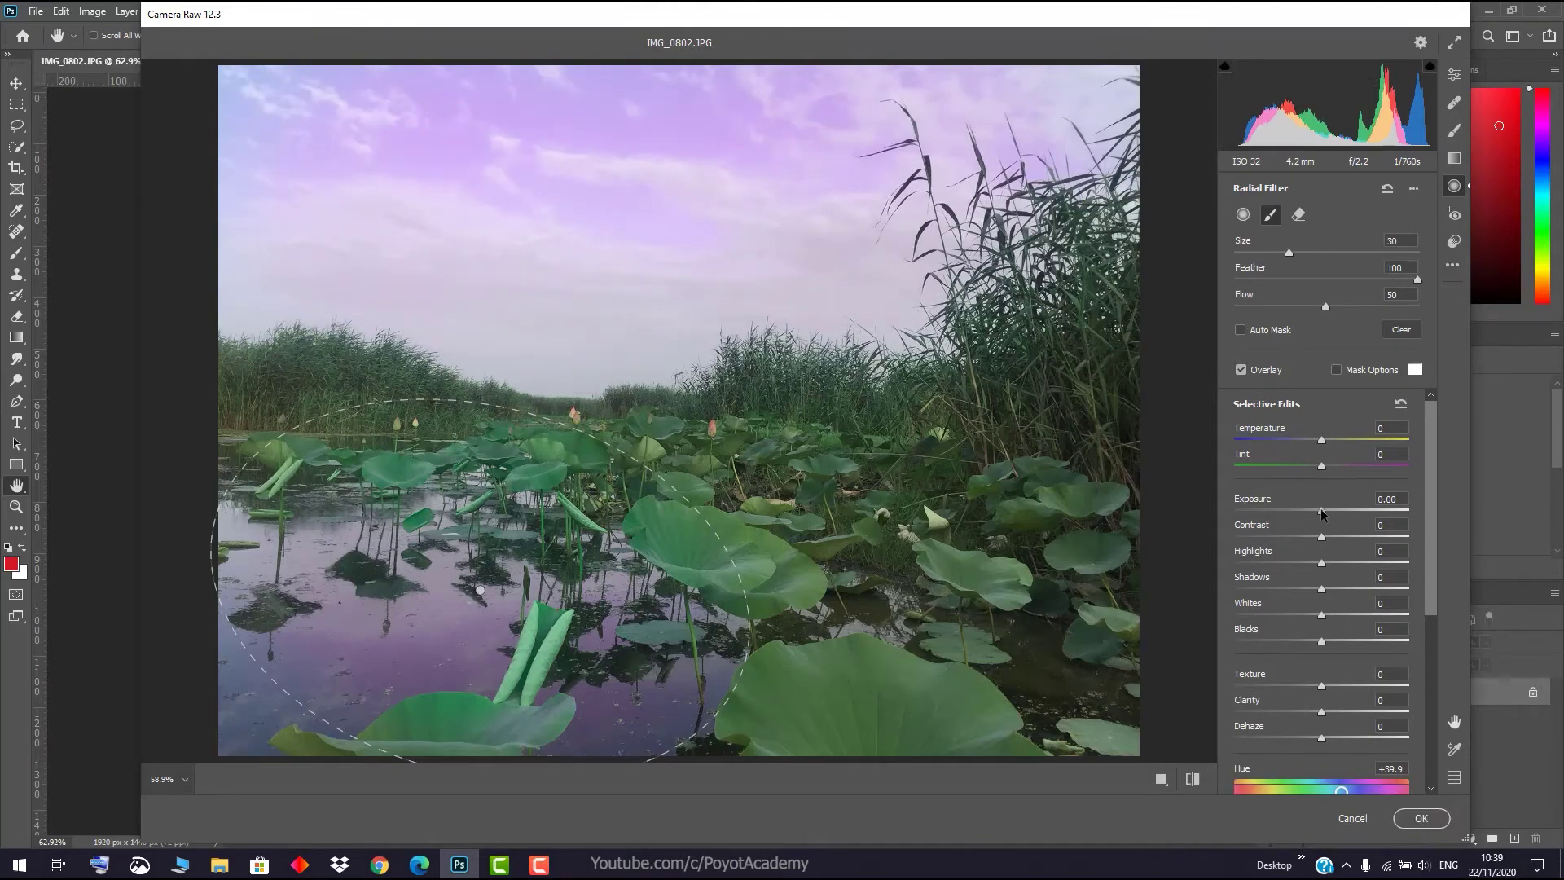
pyautogui.moveTo(1322, 511); pyautogui.dragTo(1282, 511)
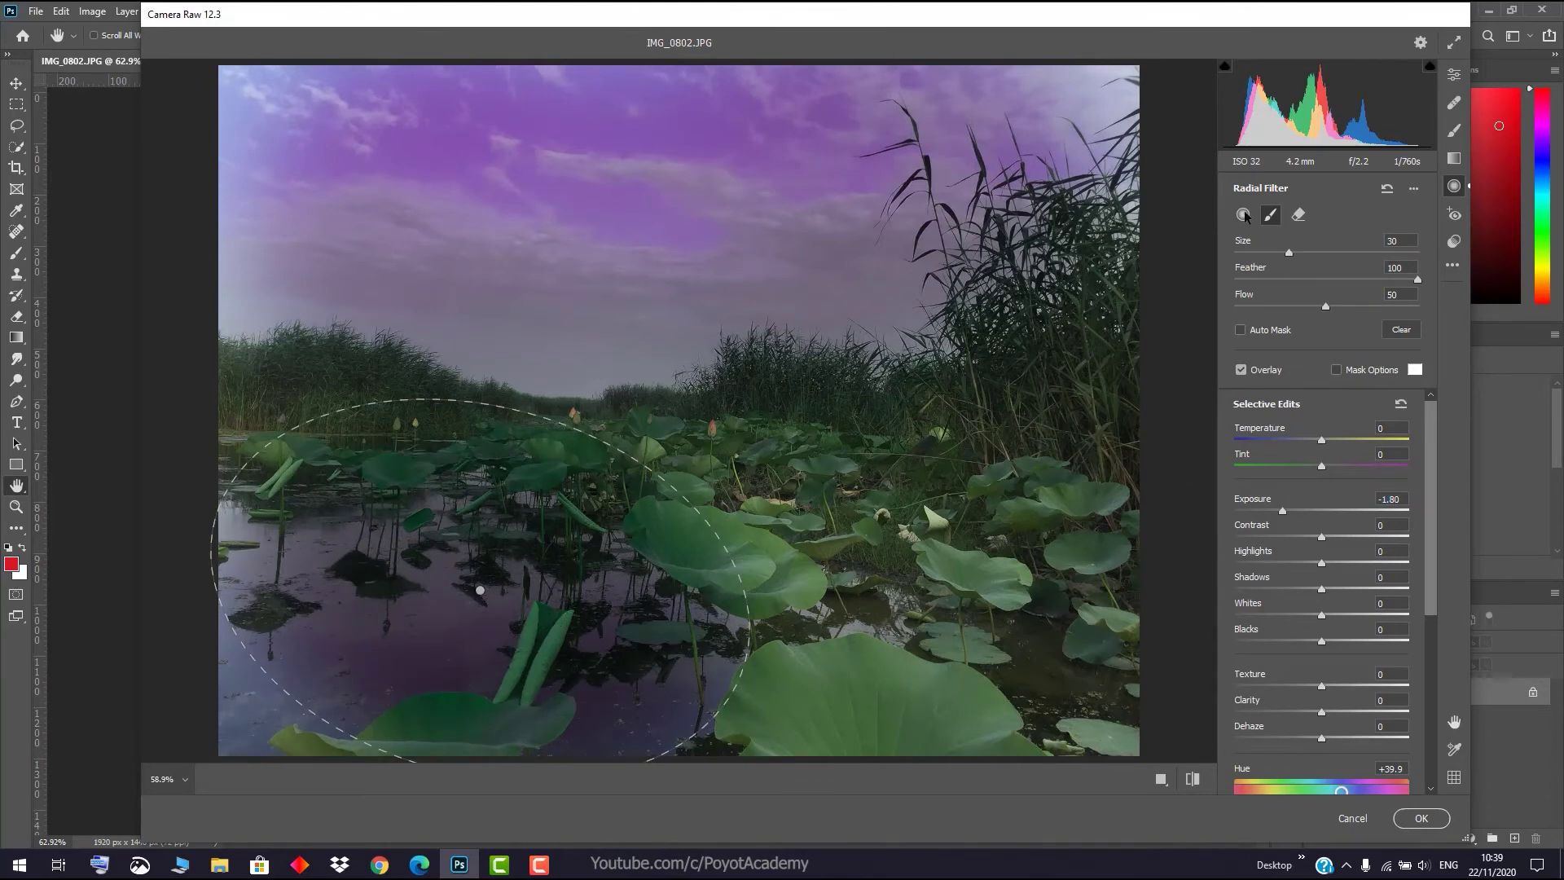
pyautogui.click(1270, 215)
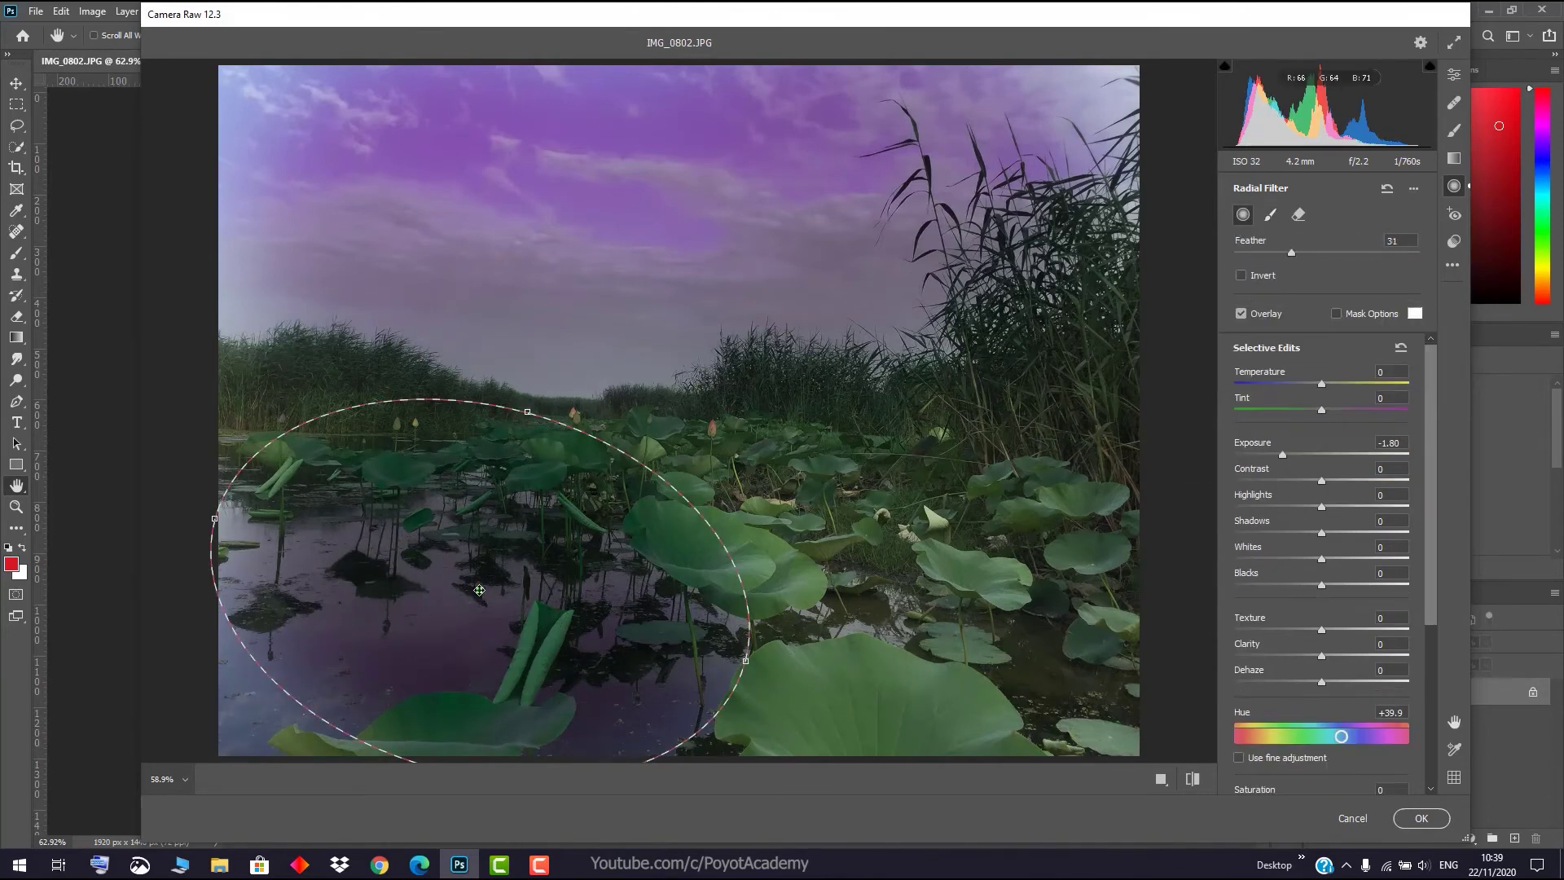
# - Move the radial ellipse up over the lotus leaves at the left-centre horizon and narrow it to nearly a circle
pyautogui.moveTo(479, 589); pyautogui.dragTo(739, 558)
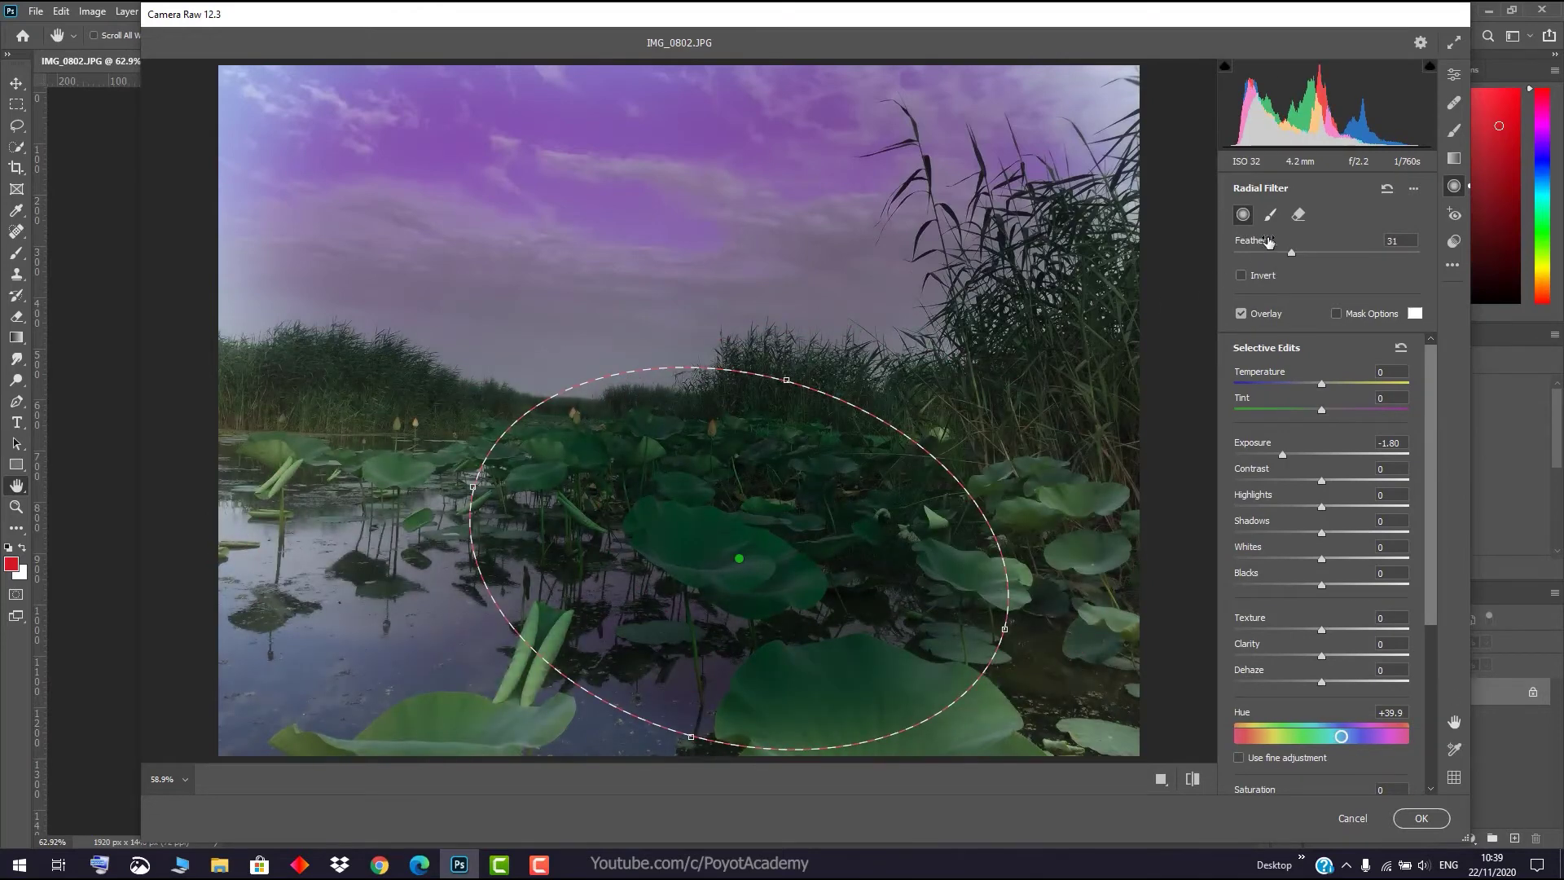
pyautogui.click(1270, 214)
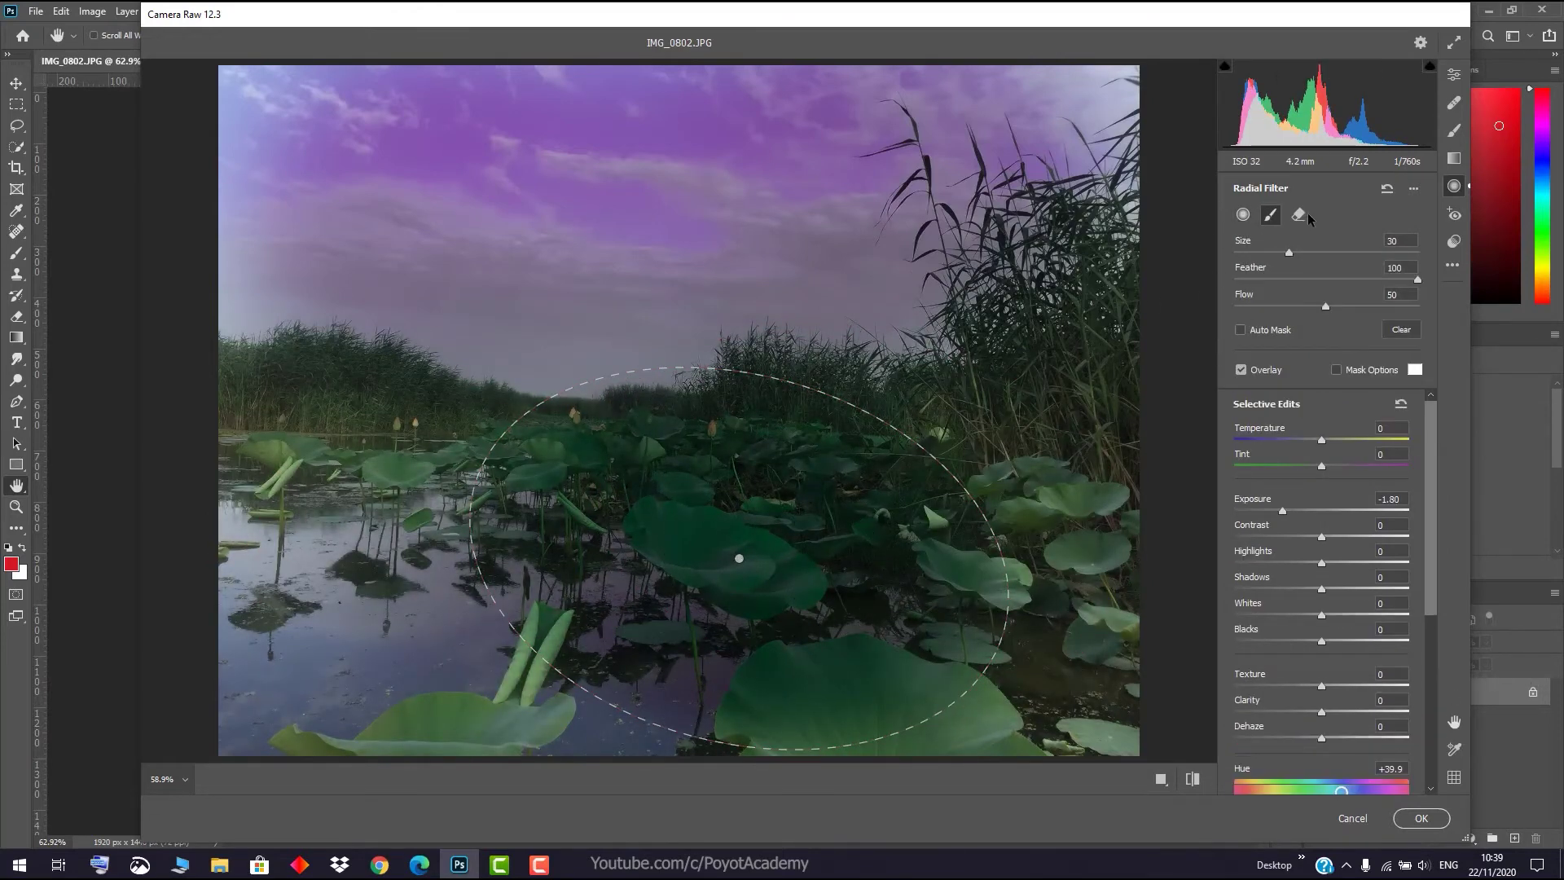
pyautogui.click(1243, 215)
pyautogui.moveTo(746, 554); pyautogui.dragTo(541, 453)
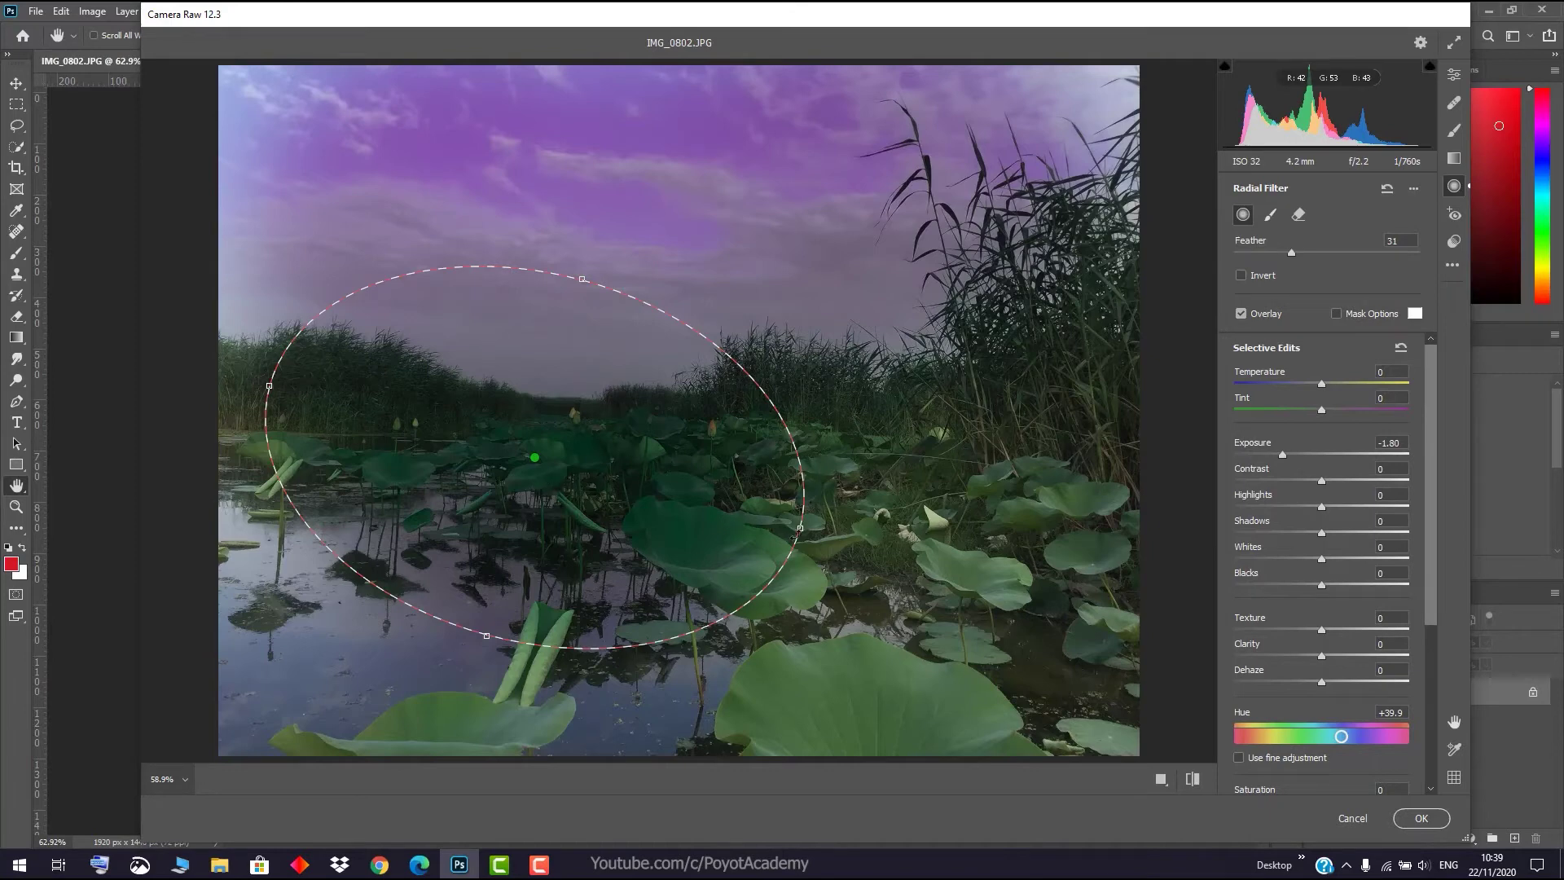
pyautogui.moveTo(800, 528); pyautogui.dragTo(714, 504)
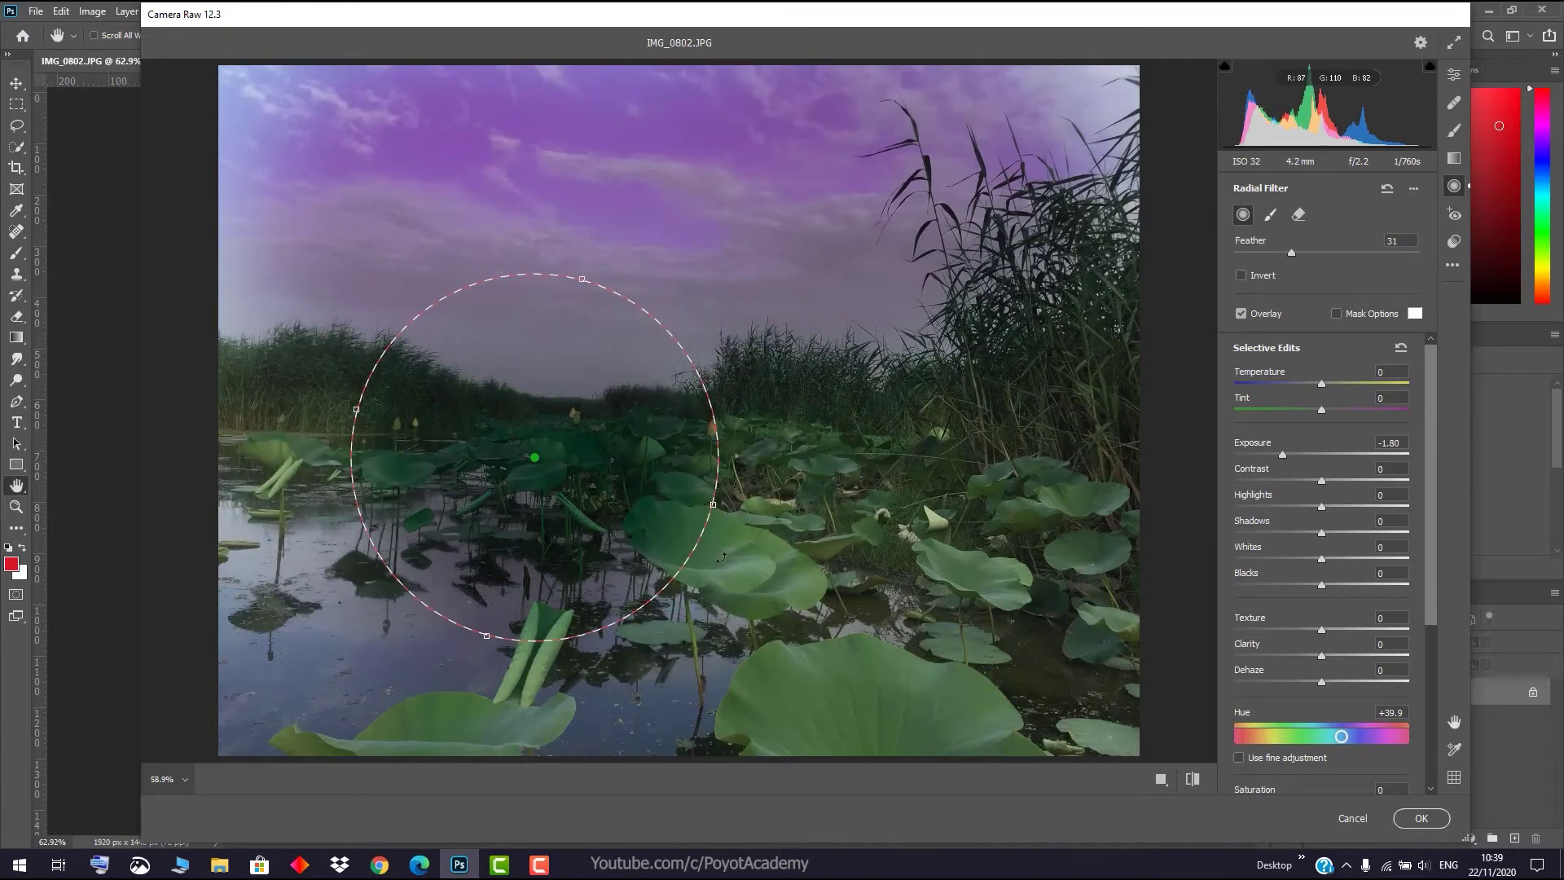
# - Add a second radial adjustment over the lotus leaves on the photo's right, enlarge its circle, and set its Hue to -90.2
pyautogui.click(968, 539)
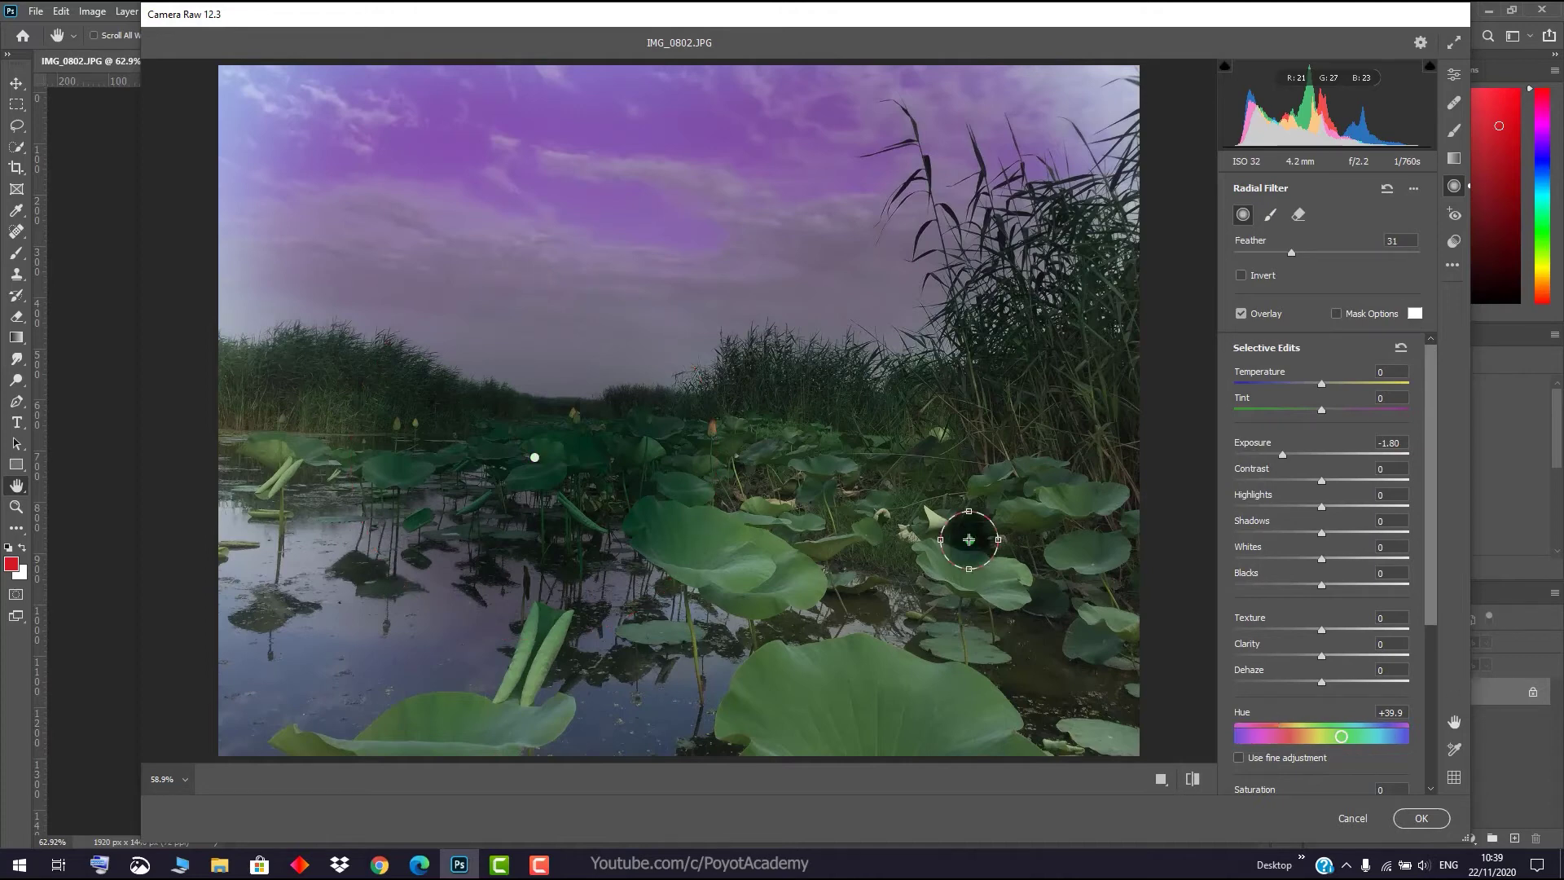
pyautogui.moveTo(968, 513); pyautogui.dragTo(969, 451)
pyautogui.moveTo(1010, 539); pyautogui.dragTo(1059, 539)
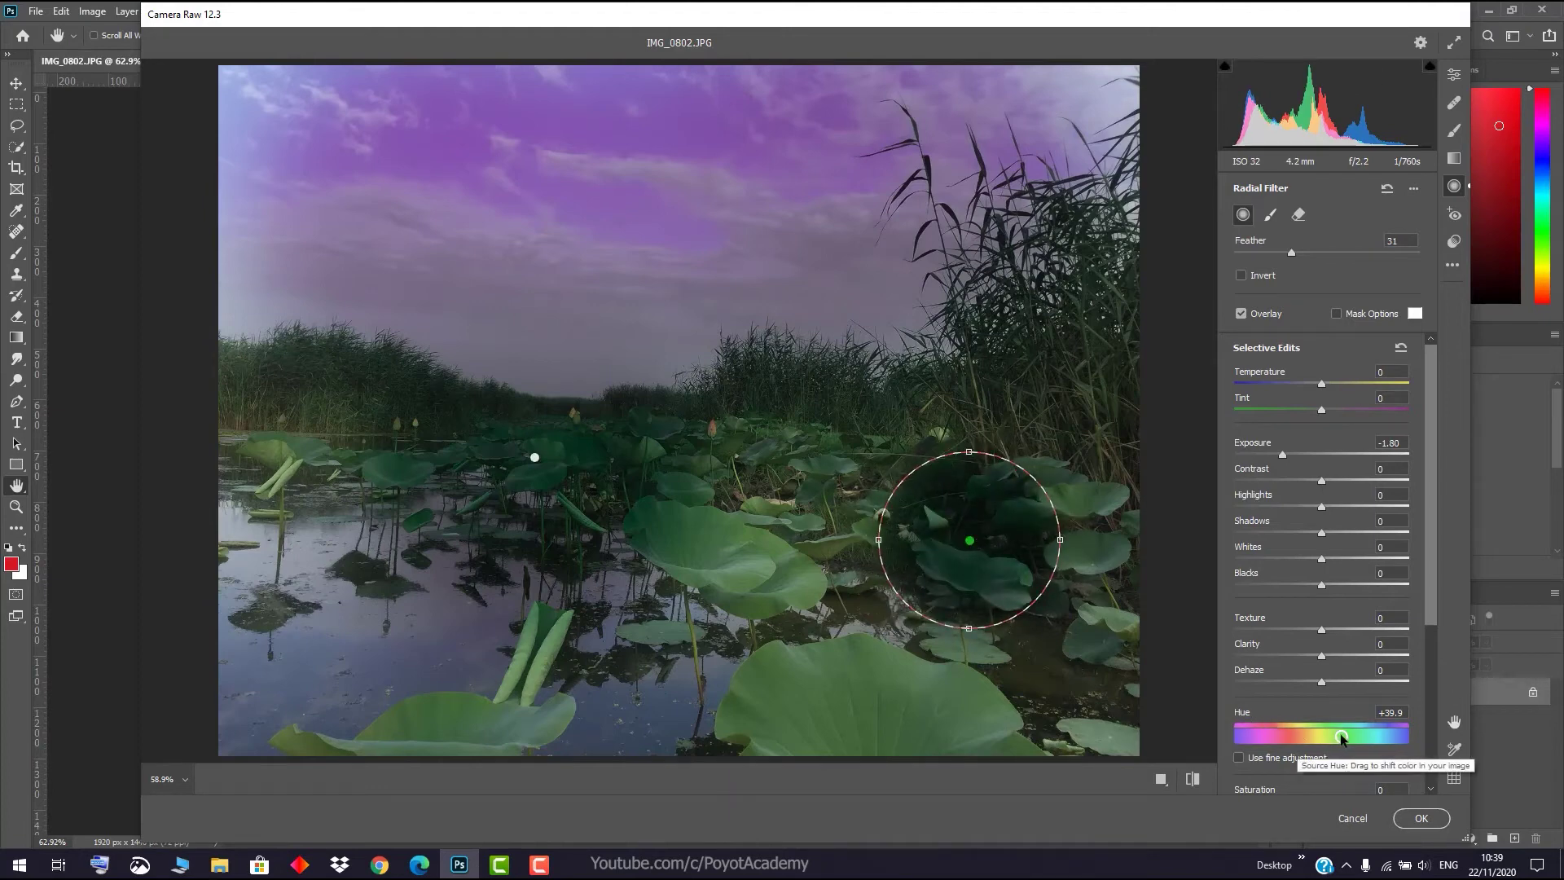
pyautogui.moveTo(1341, 736); pyautogui.dragTo(1278, 737)
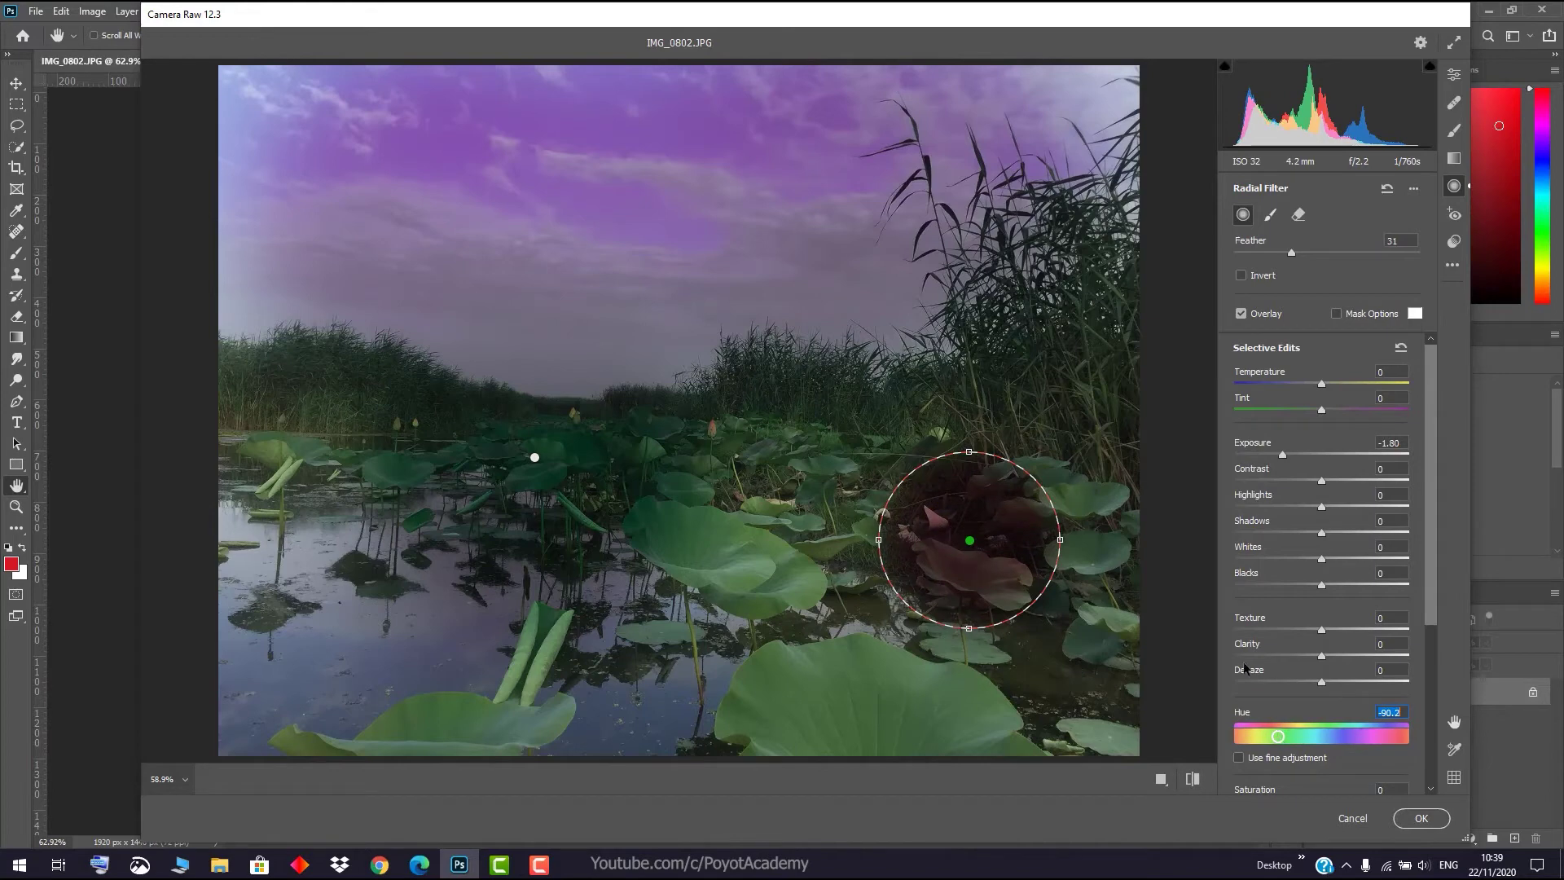
# - Brush the second radial adjustment over the tall reeds and surrounding leaves, and set its Hue to +14.6
pyautogui.click(1269, 214)
pyautogui.moveTo(1032, 373)
pyautogui.mouseDown()
pyautogui.moveTo(1029, 454)
pyautogui.moveTo(995, 559)
pyautogui.mouseUp()
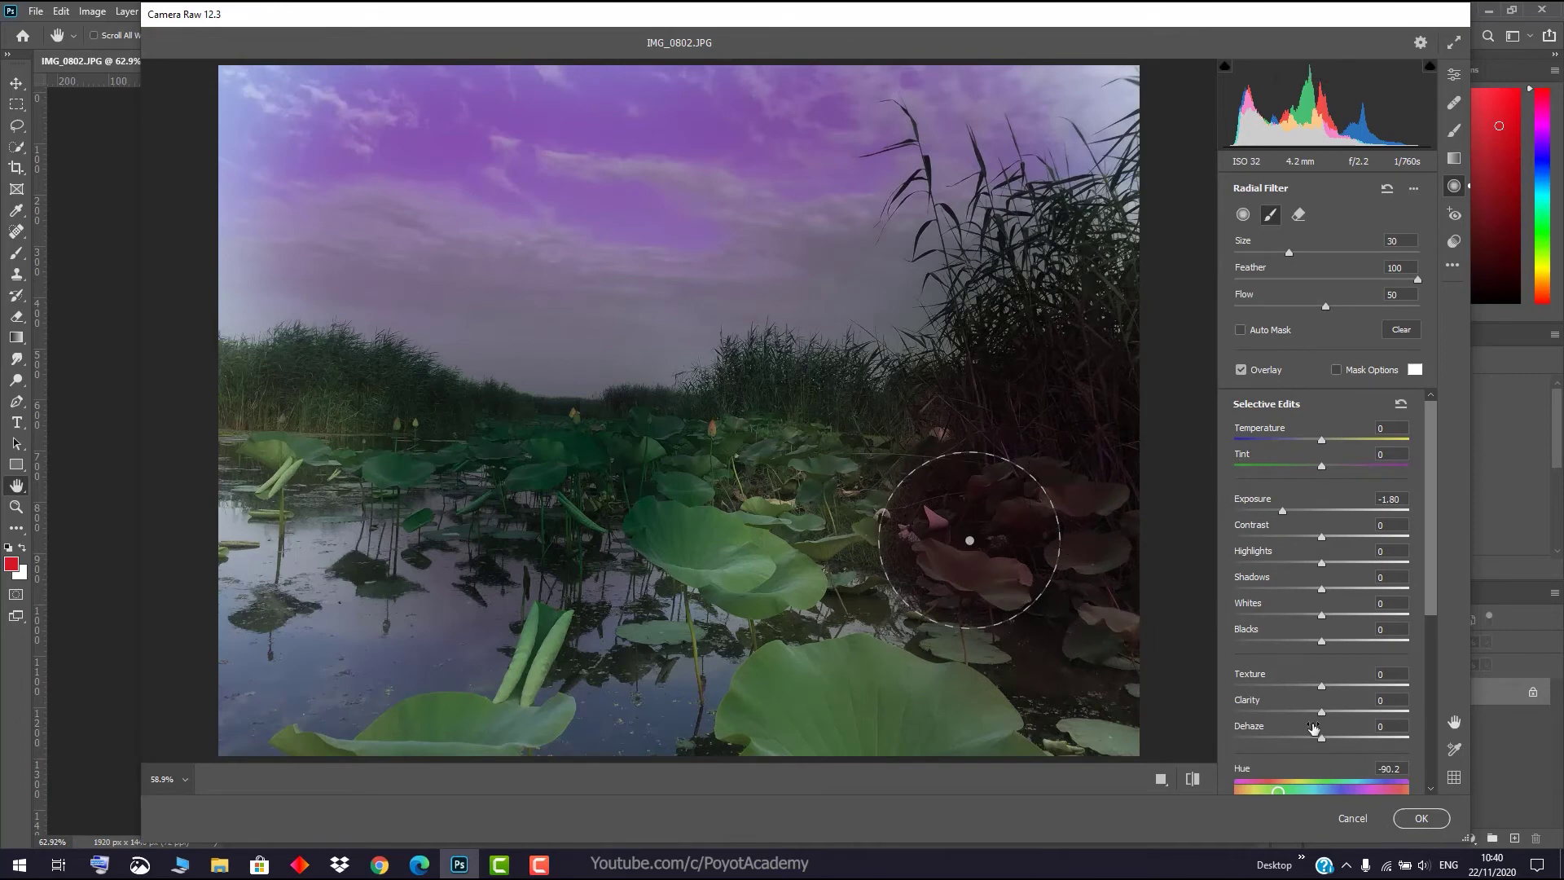
pyautogui.moveTo(1278, 791)
pyautogui.mouseDown()
pyautogui.moveTo(1381, 789)
pyautogui.moveTo(1329, 785)
pyautogui.mouseUp()
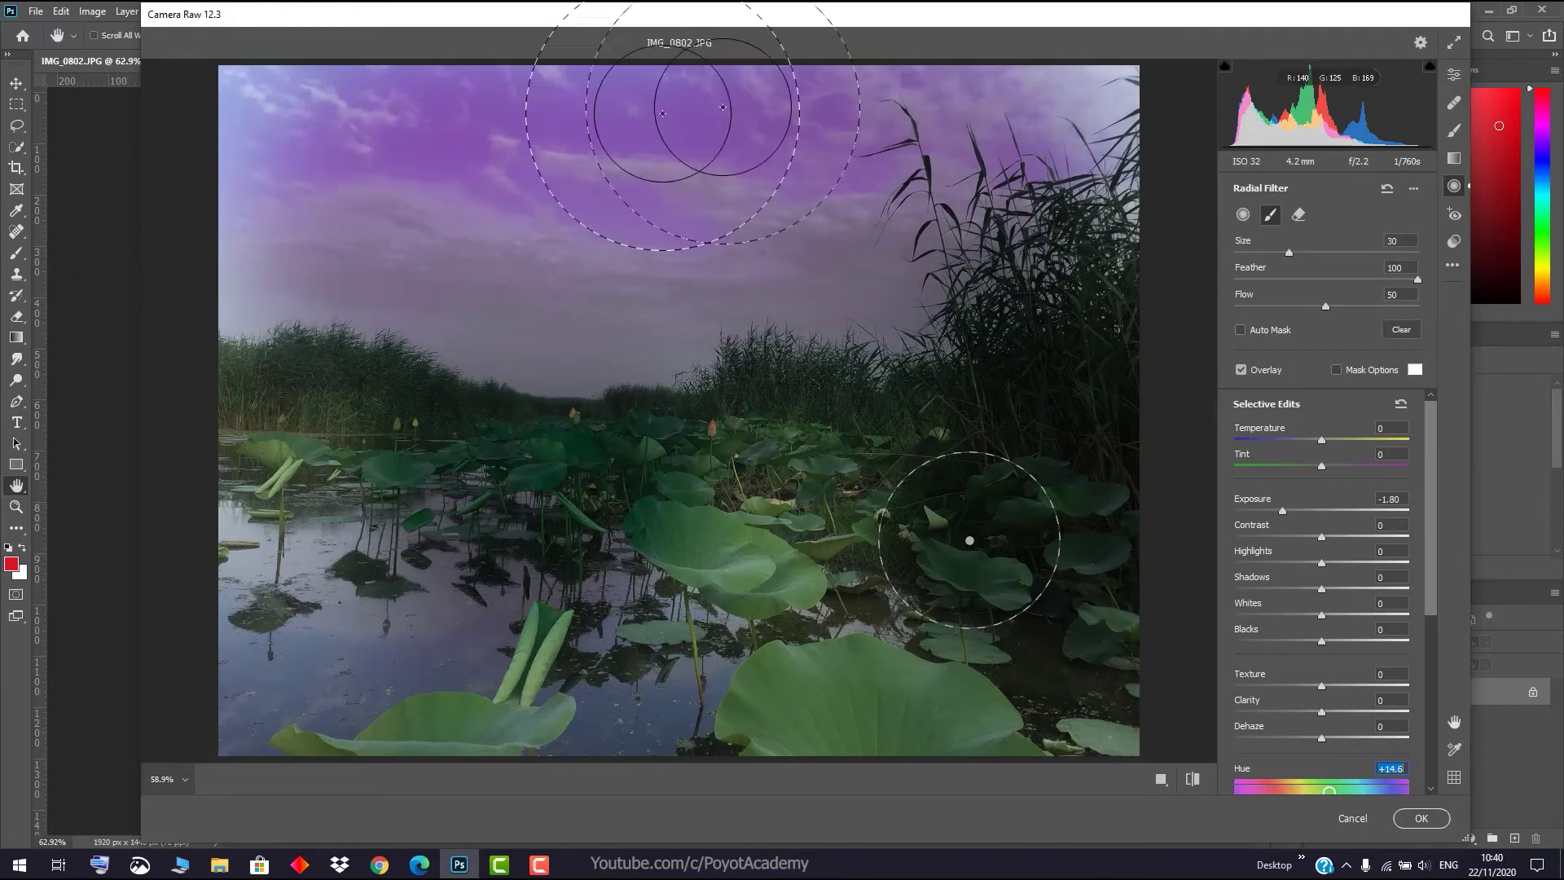
# - Reselect the first radial adjustment, brush it further over the sky and reeds, and set its Hue to -105.3
pyautogui.click(1242, 214)
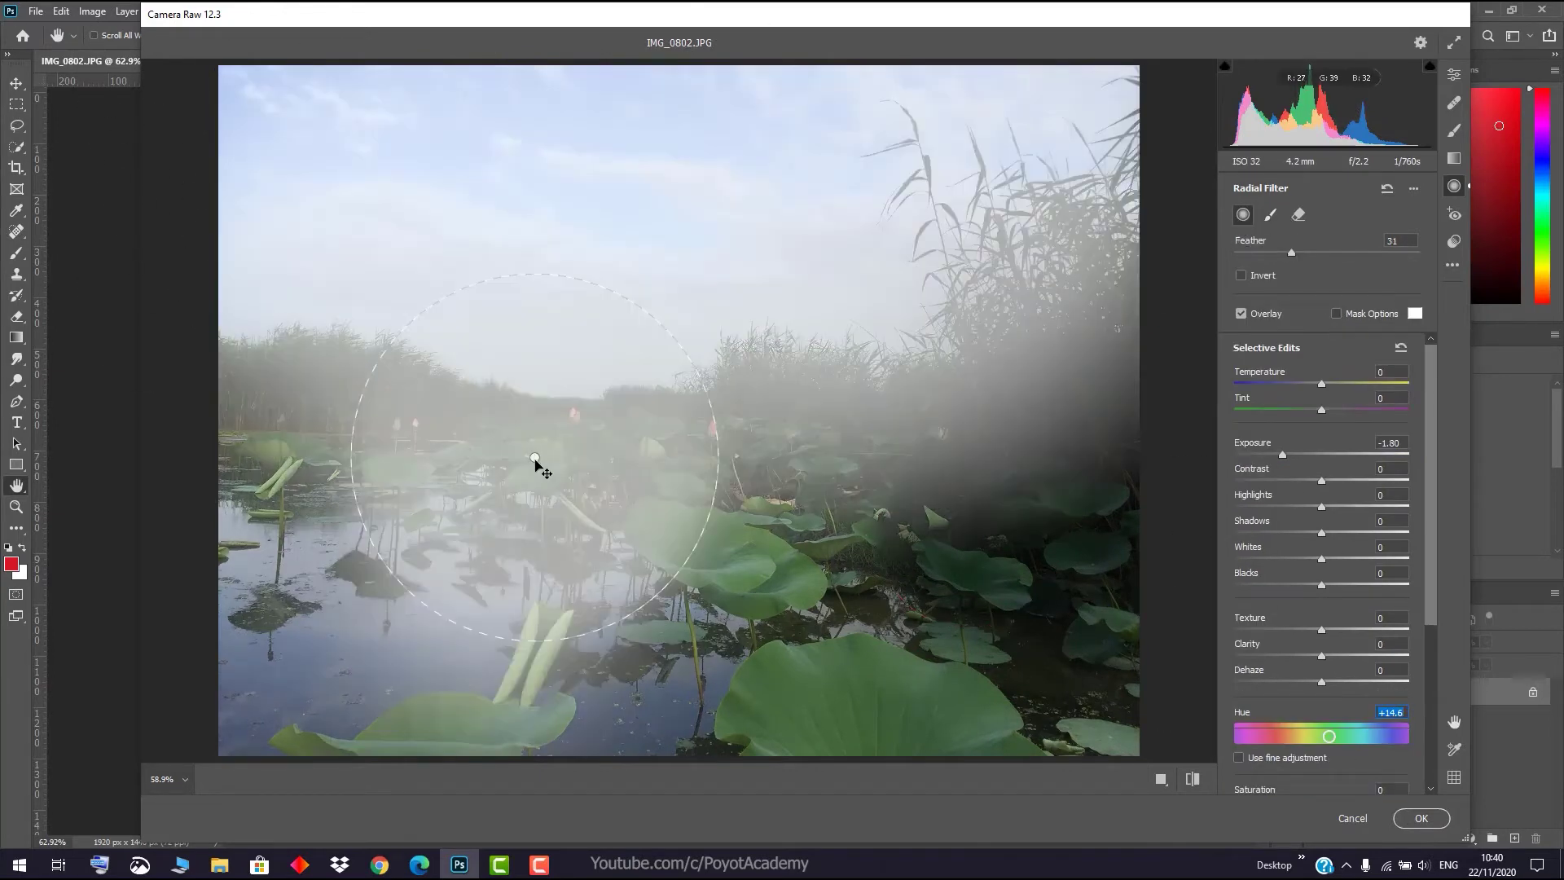
pyautogui.click(535, 457)
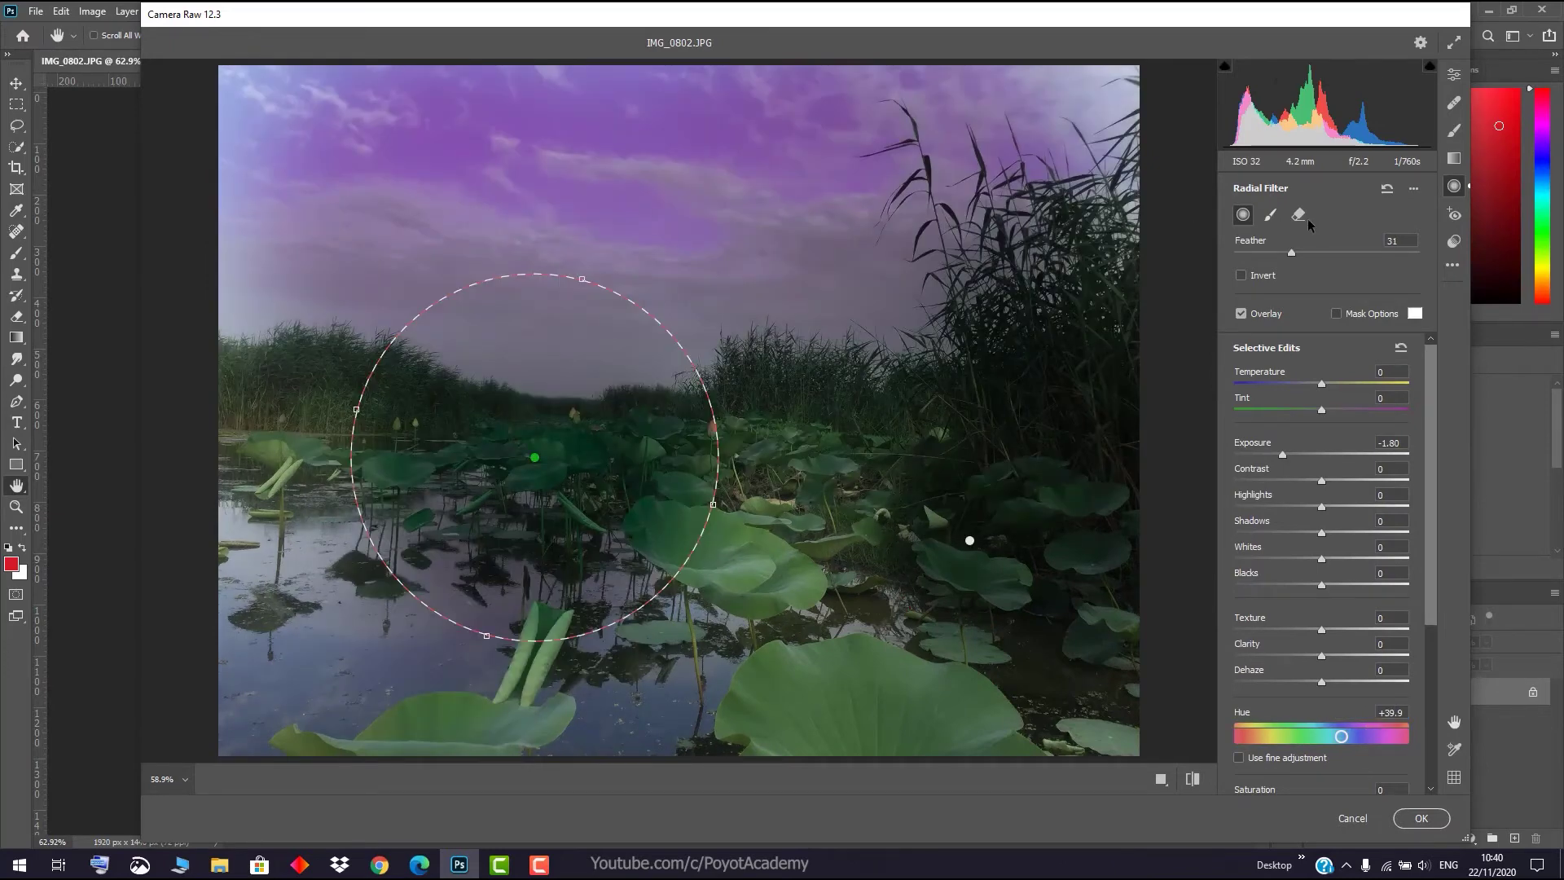
pyautogui.click(1270, 214)
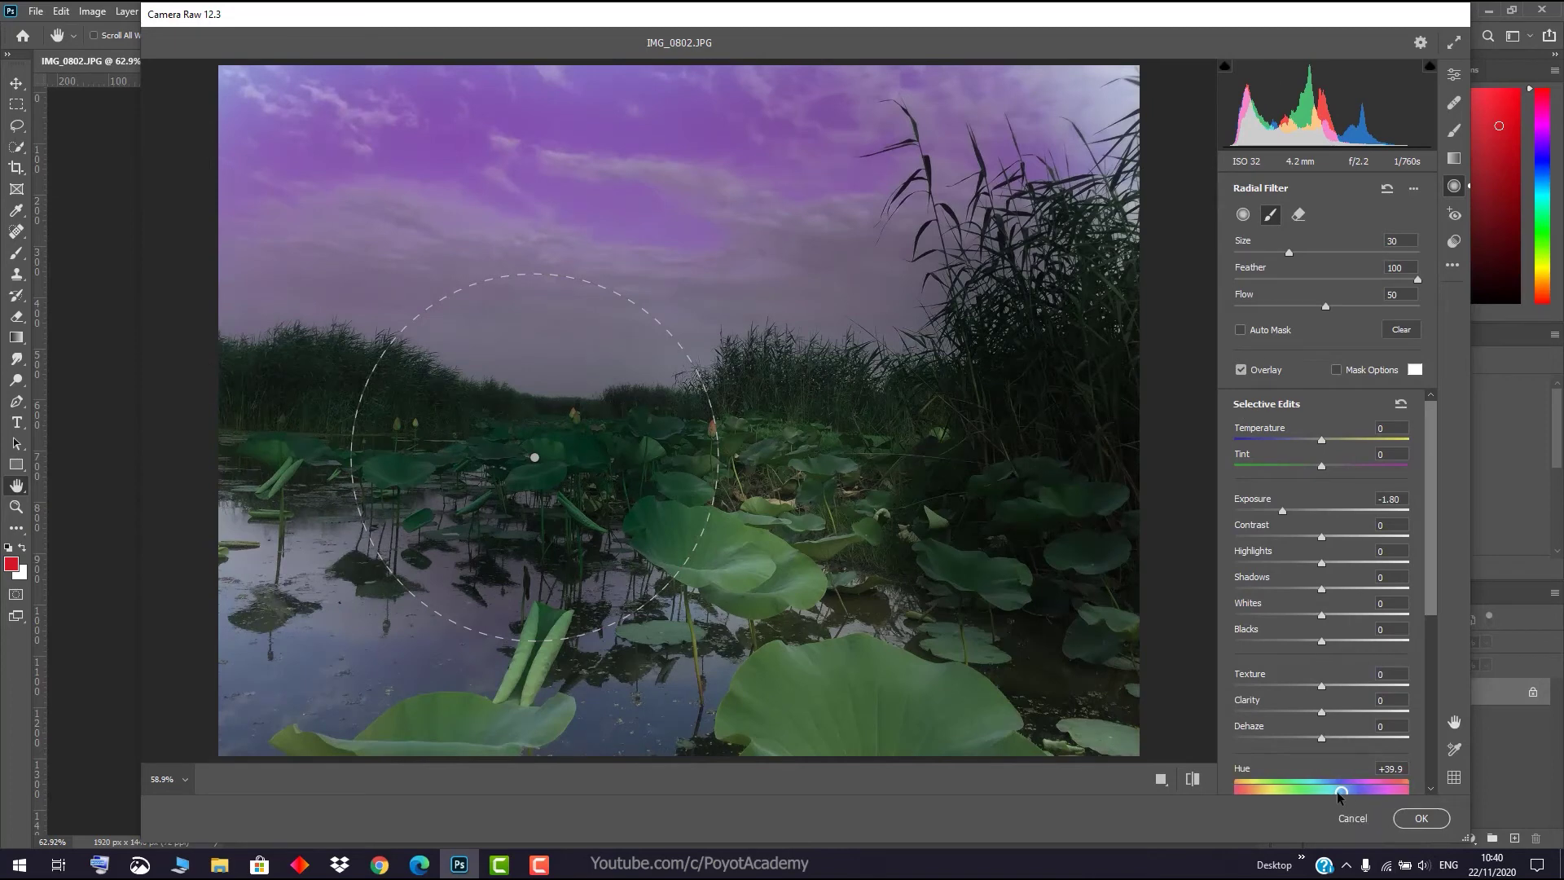
pyautogui.moveTo(1340, 791); pyautogui.dragTo(1270, 793)
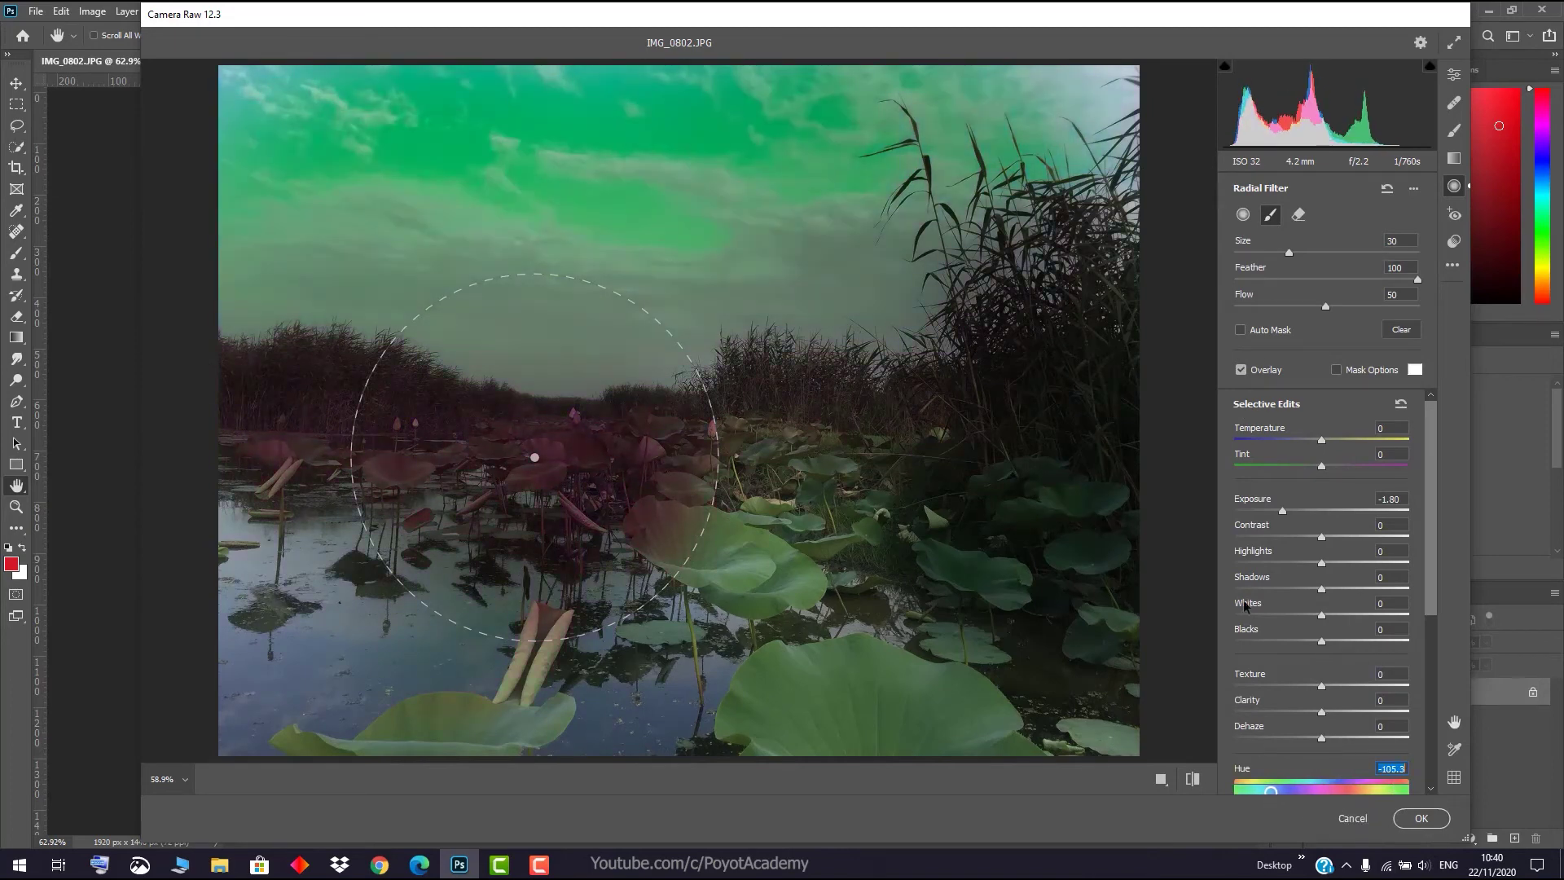
# - Erase part of the second radial adjustment from the right-hand reeds and lotus leaves, and set its Contrast to +11
pyautogui.click(1243, 215)
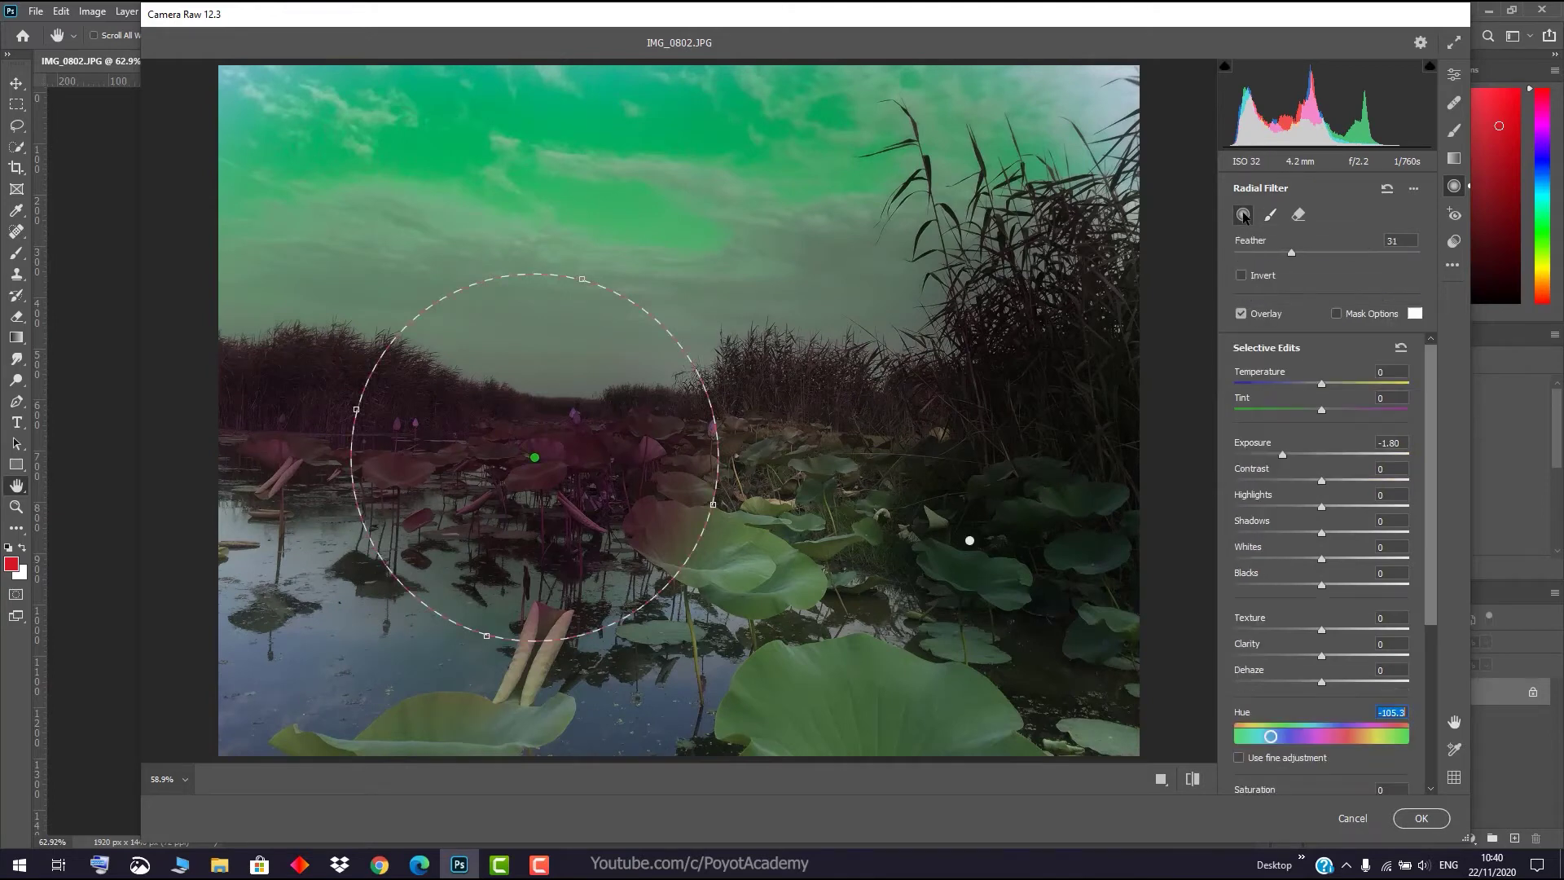
pyautogui.click(970, 541)
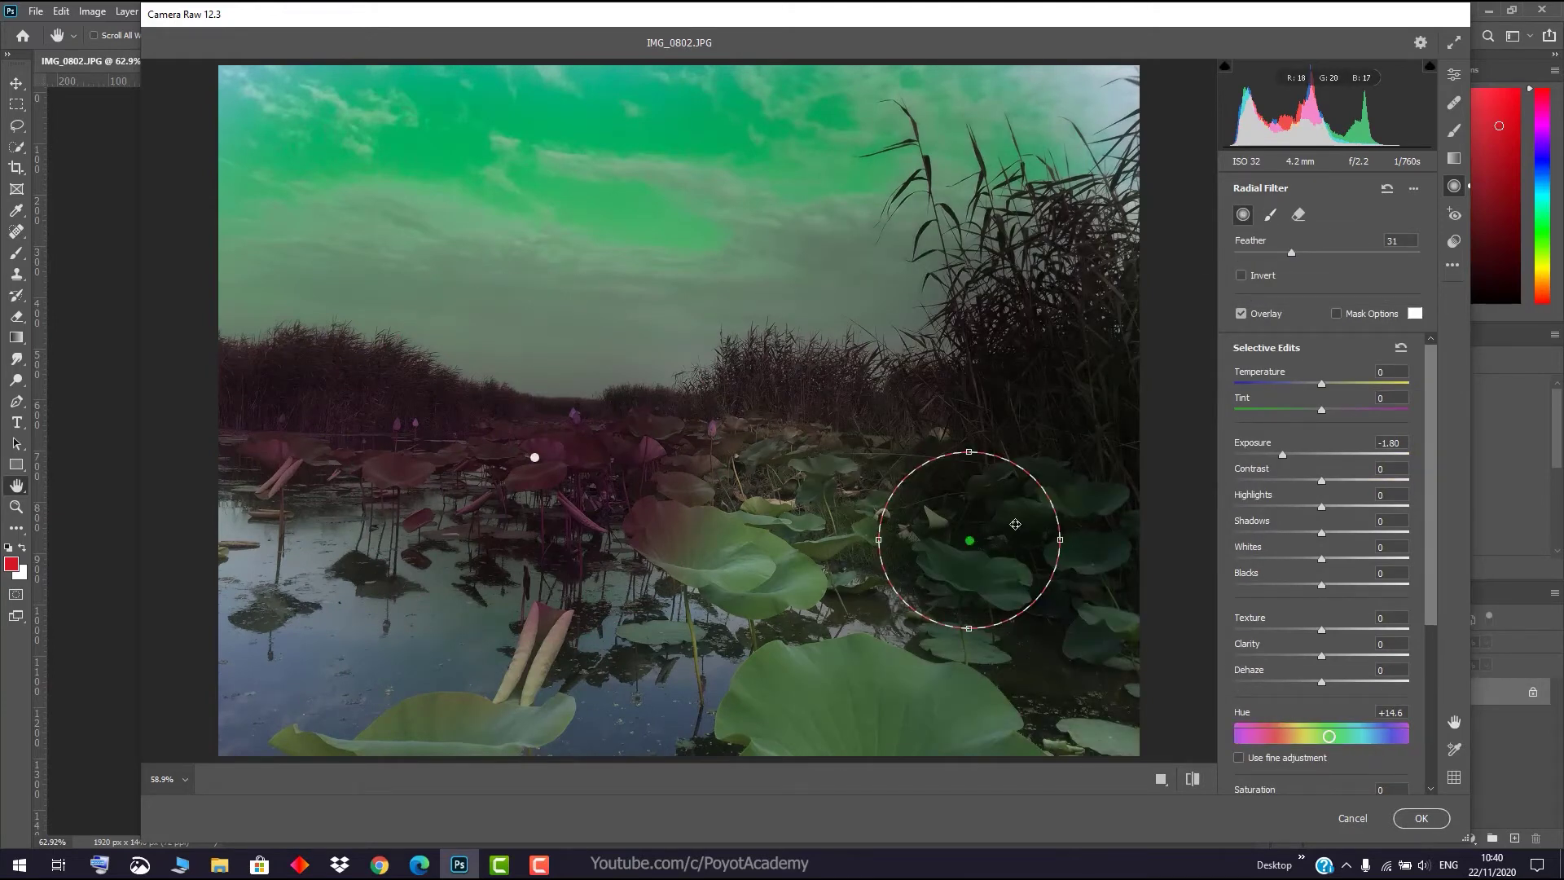
pyautogui.click(1299, 214)
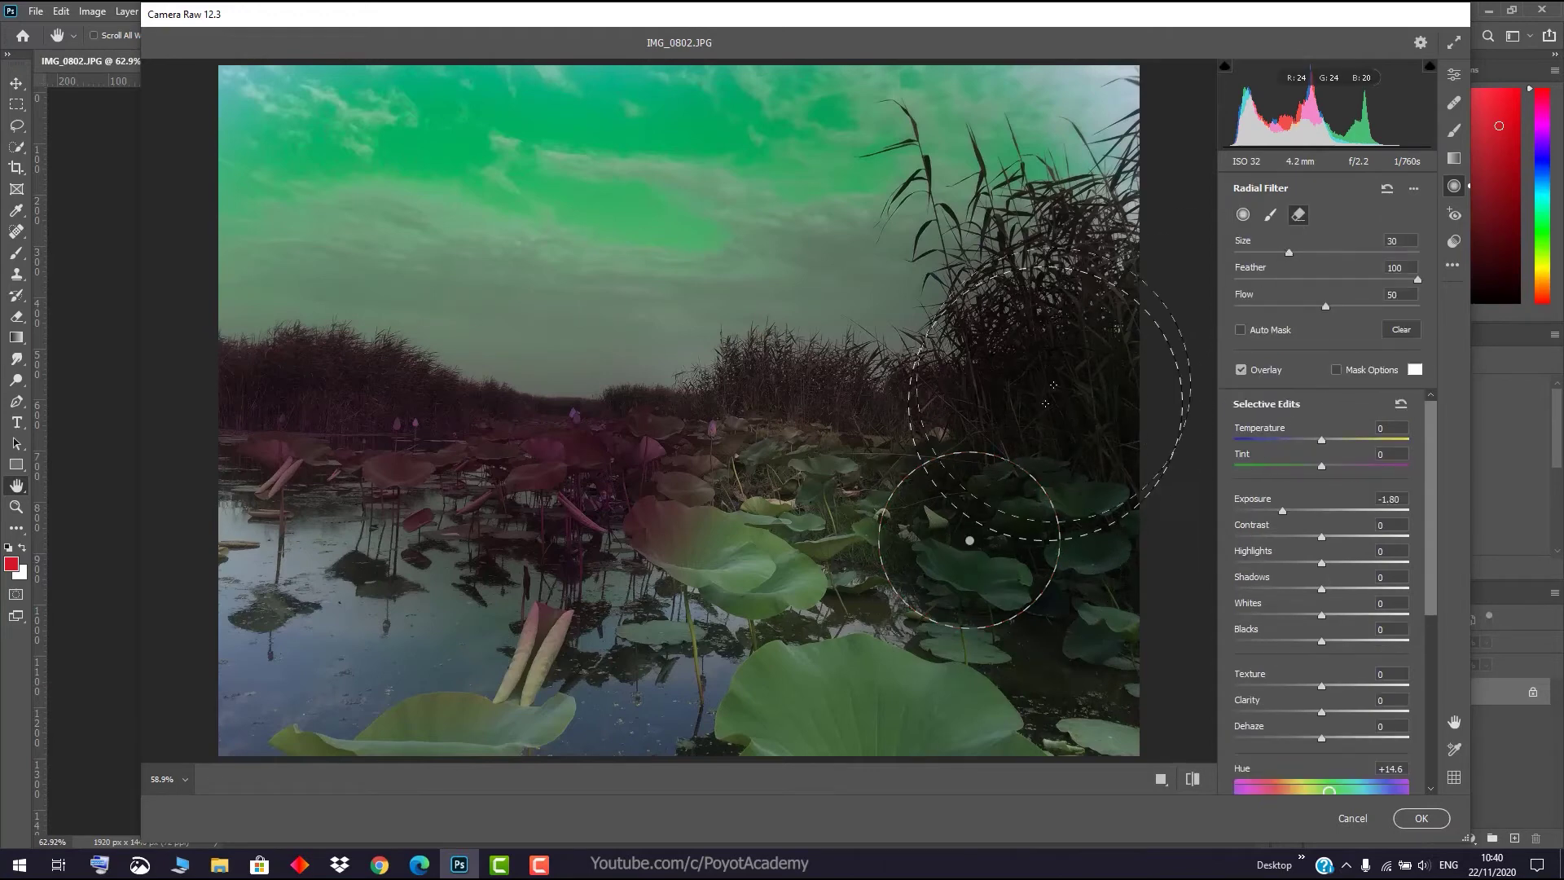
pyautogui.moveTo(1053, 385)
pyautogui.mouseDown()
pyautogui.moveTo(1062, 452)
pyautogui.moveTo(1009, 471)
pyautogui.moveTo(975, 579)
pyautogui.moveTo(1023, 628)
pyautogui.moveTo(1061, 590)
pyautogui.moveTo(1026, 513)
pyautogui.moveTo(969, 540)
pyautogui.moveTo(1032, 429)
pyautogui.moveTo(1091, 430)
pyautogui.moveTo(1052, 464)
pyautogui.moveTo(1100, 452)
pyautogui.moveTo(1065, 505)
pyautogui.moveTo(1079, 594)
pyautogui.moveTo(1030, 513)
pyautogui.mouseUp()
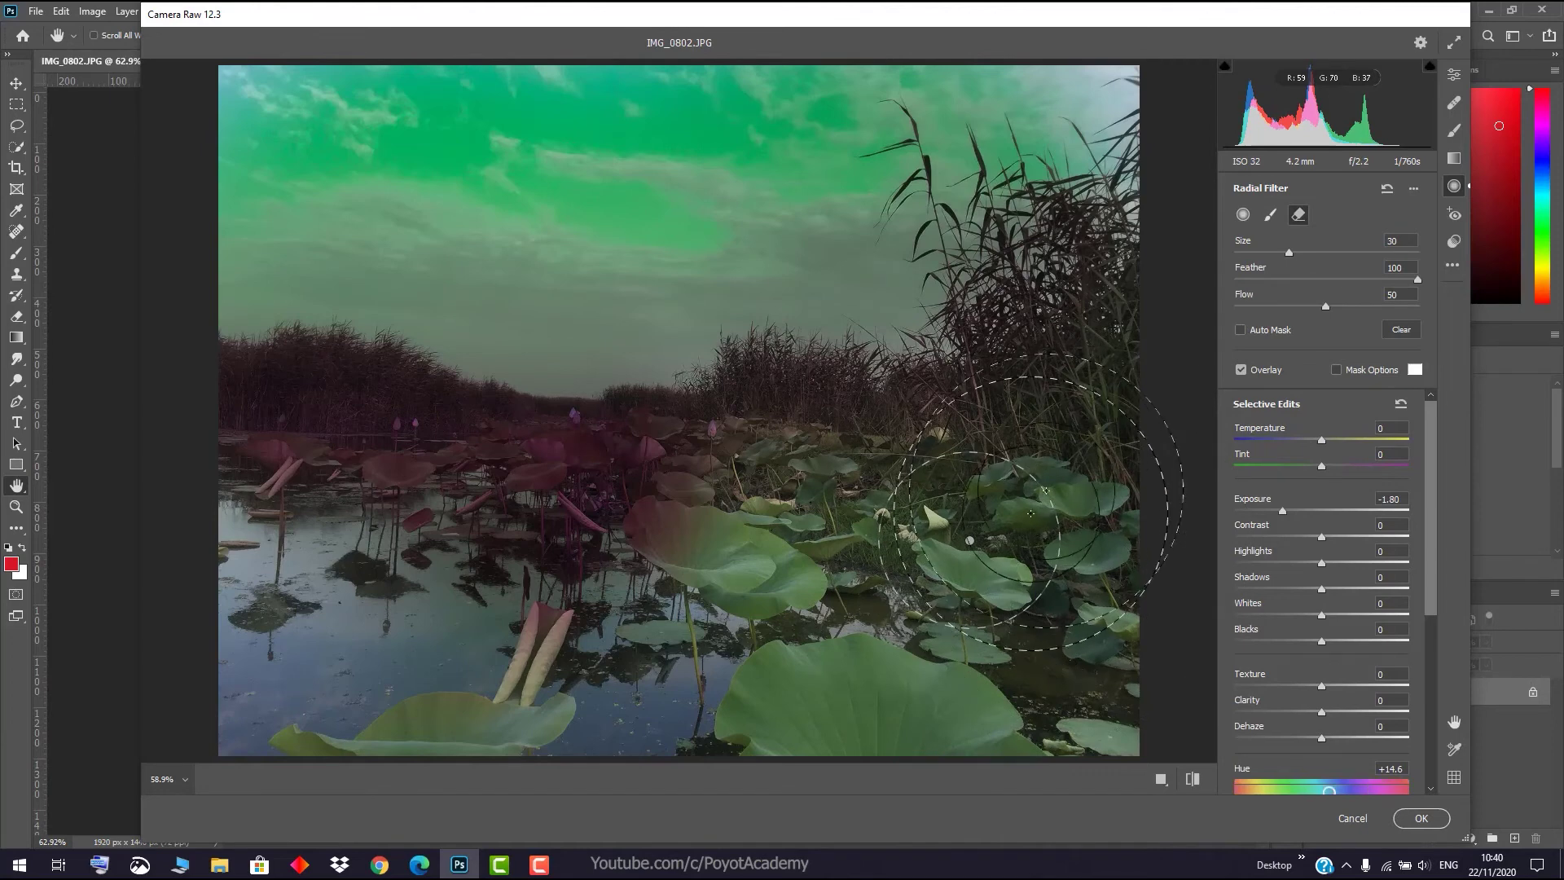
pyautogui.click(1243, 214)
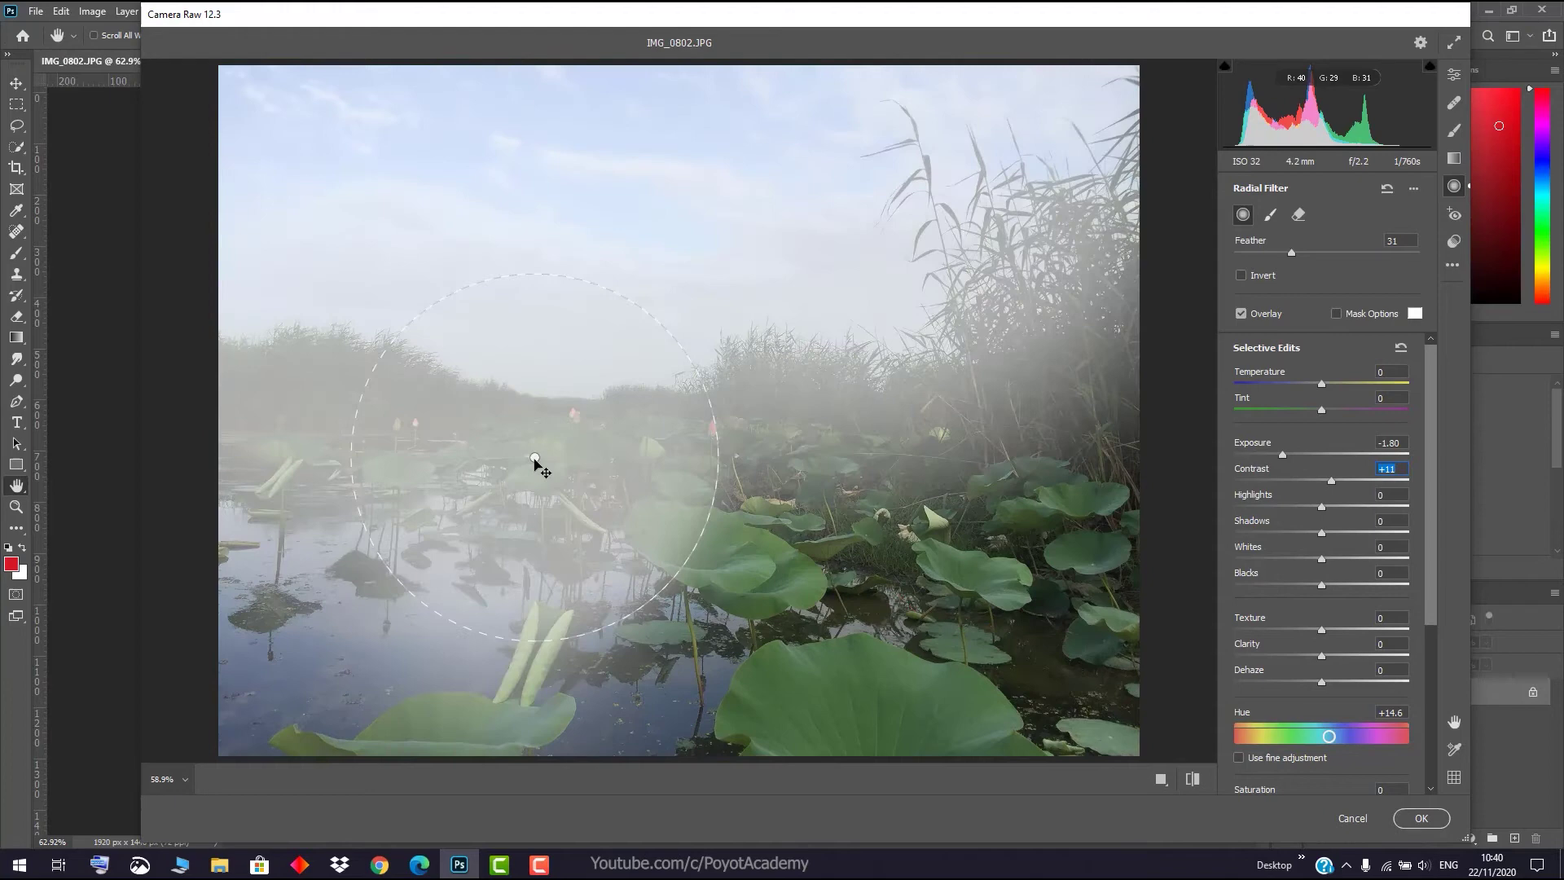
# - Reselect the first radial adjustment and set Contrast to +30, Shadows to +40, Whites to +17 and Blacks to -13
pyautogui.click(535, 458)
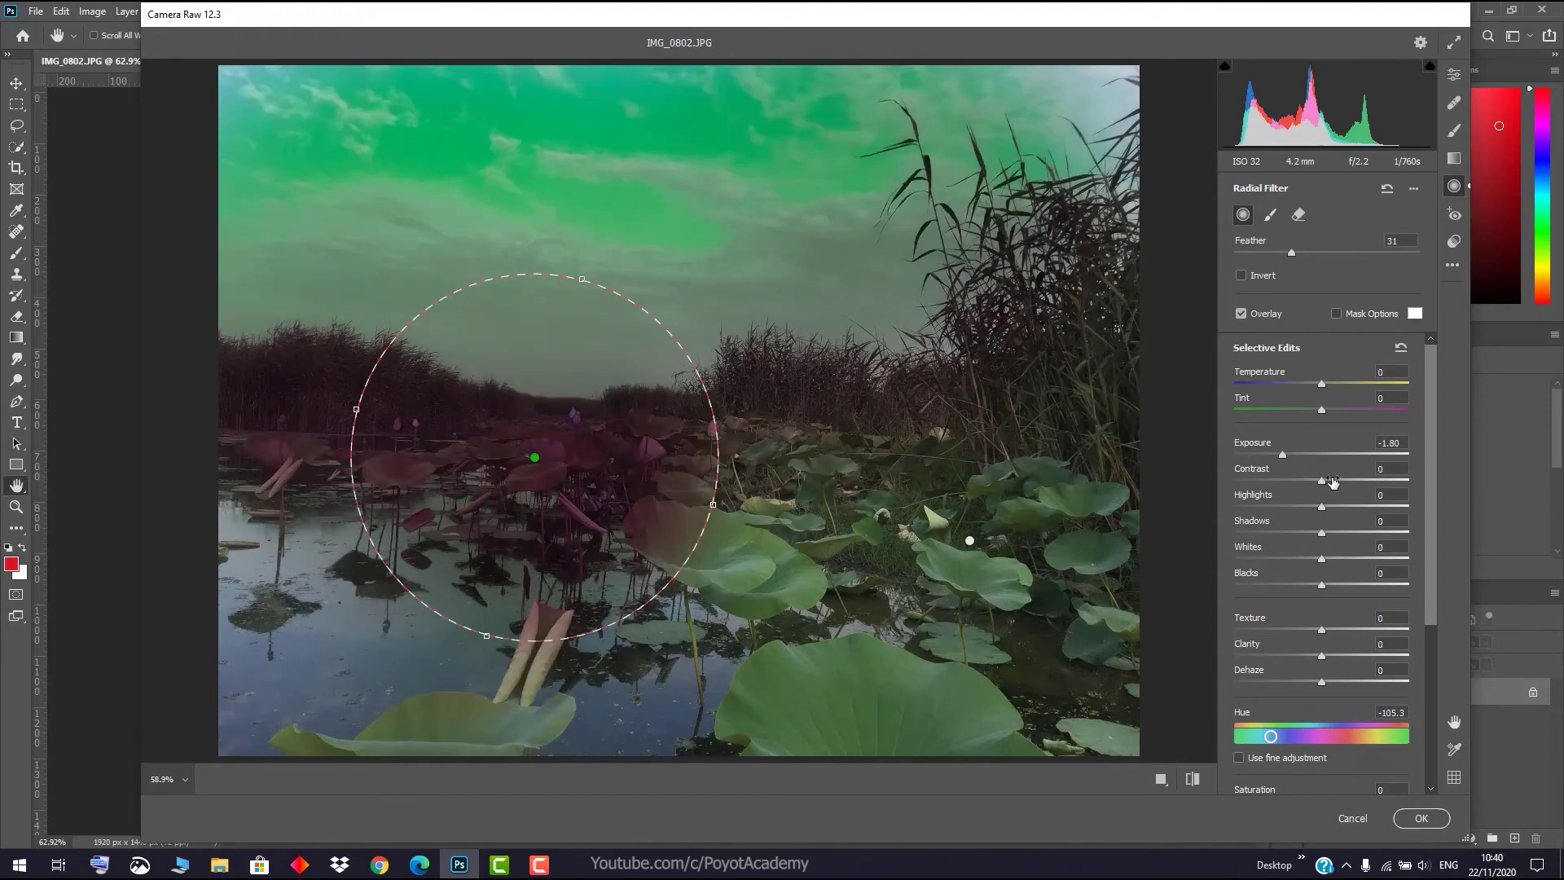
pyautogui.moveTo(1320, 482); pyautogui.dragTo(1310, 585)
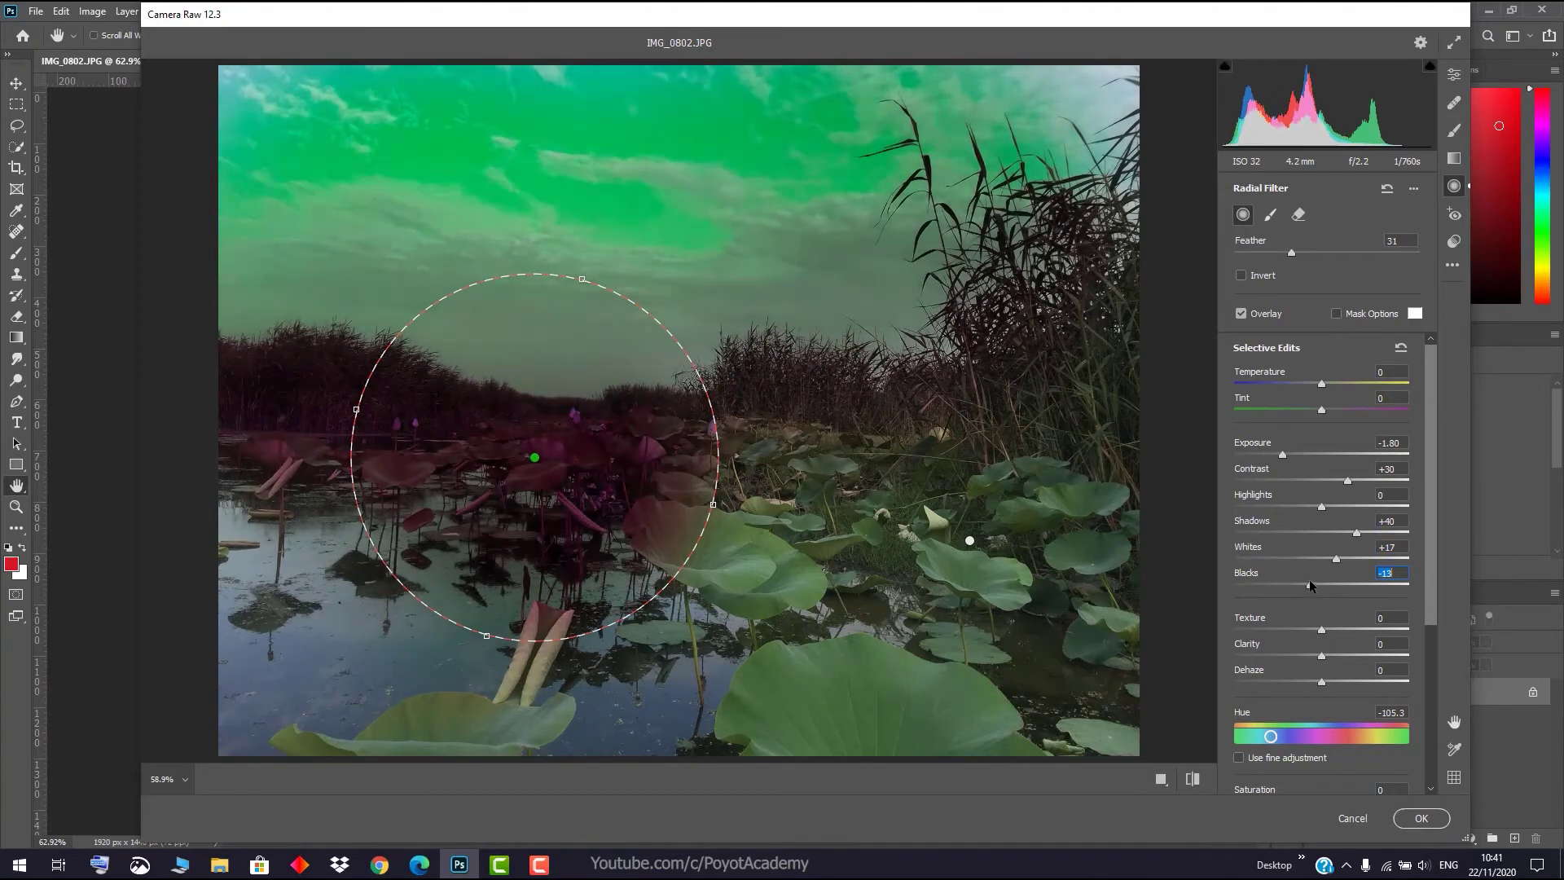
pyautogui.moveTo(1431, 599); pyautogui.dragTo(1407, 753)
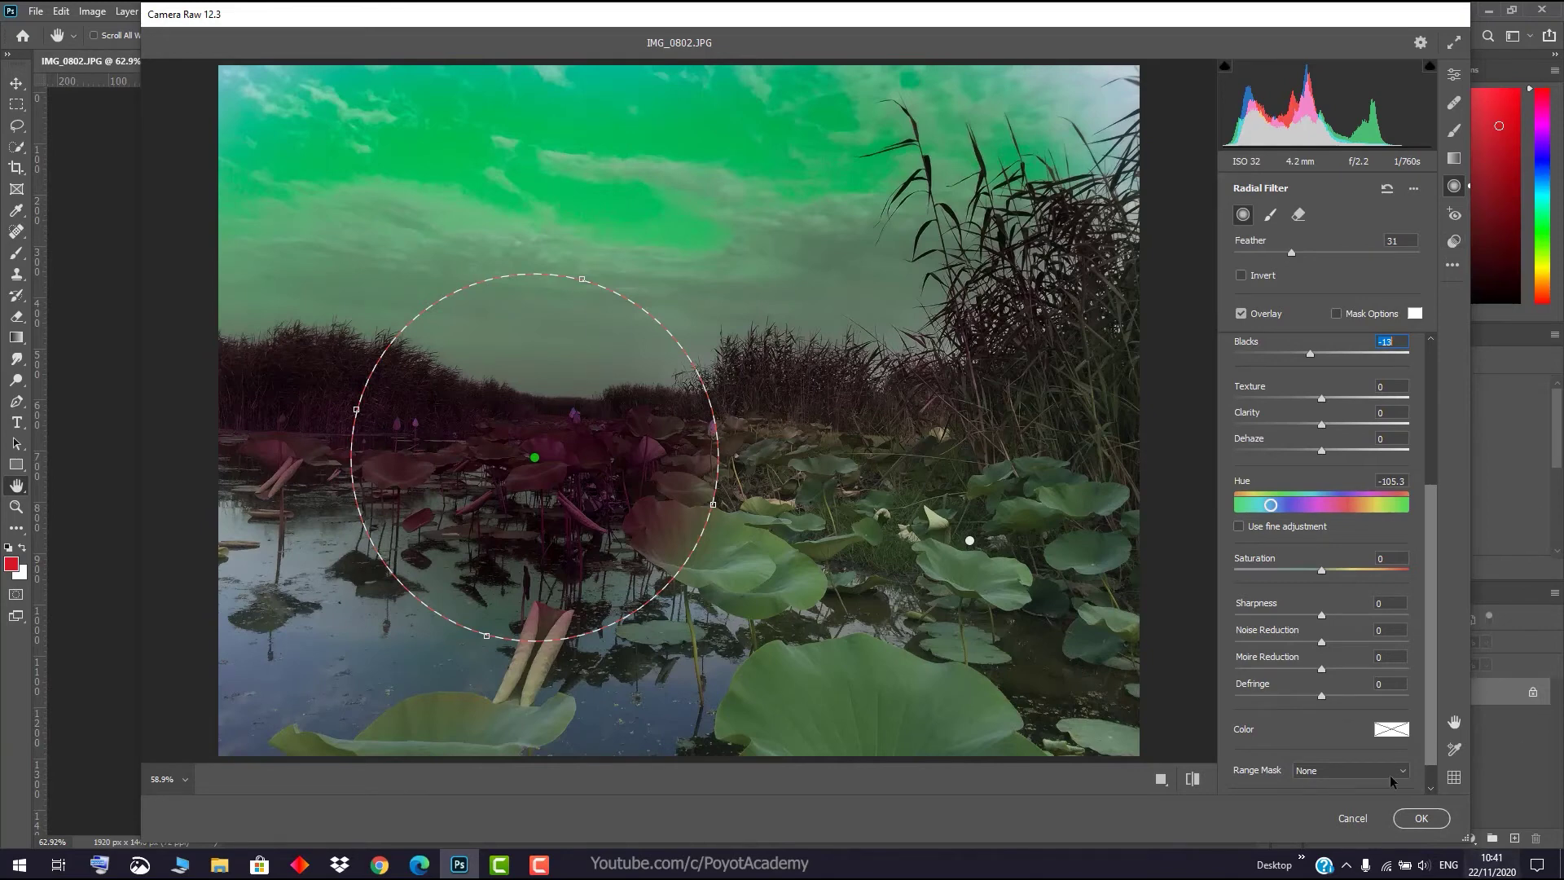
# - Discard the Camera Raw edits on the lotus pond photo and switch to the PSD.jpg portrait
pyautogui.click(1352, 821)
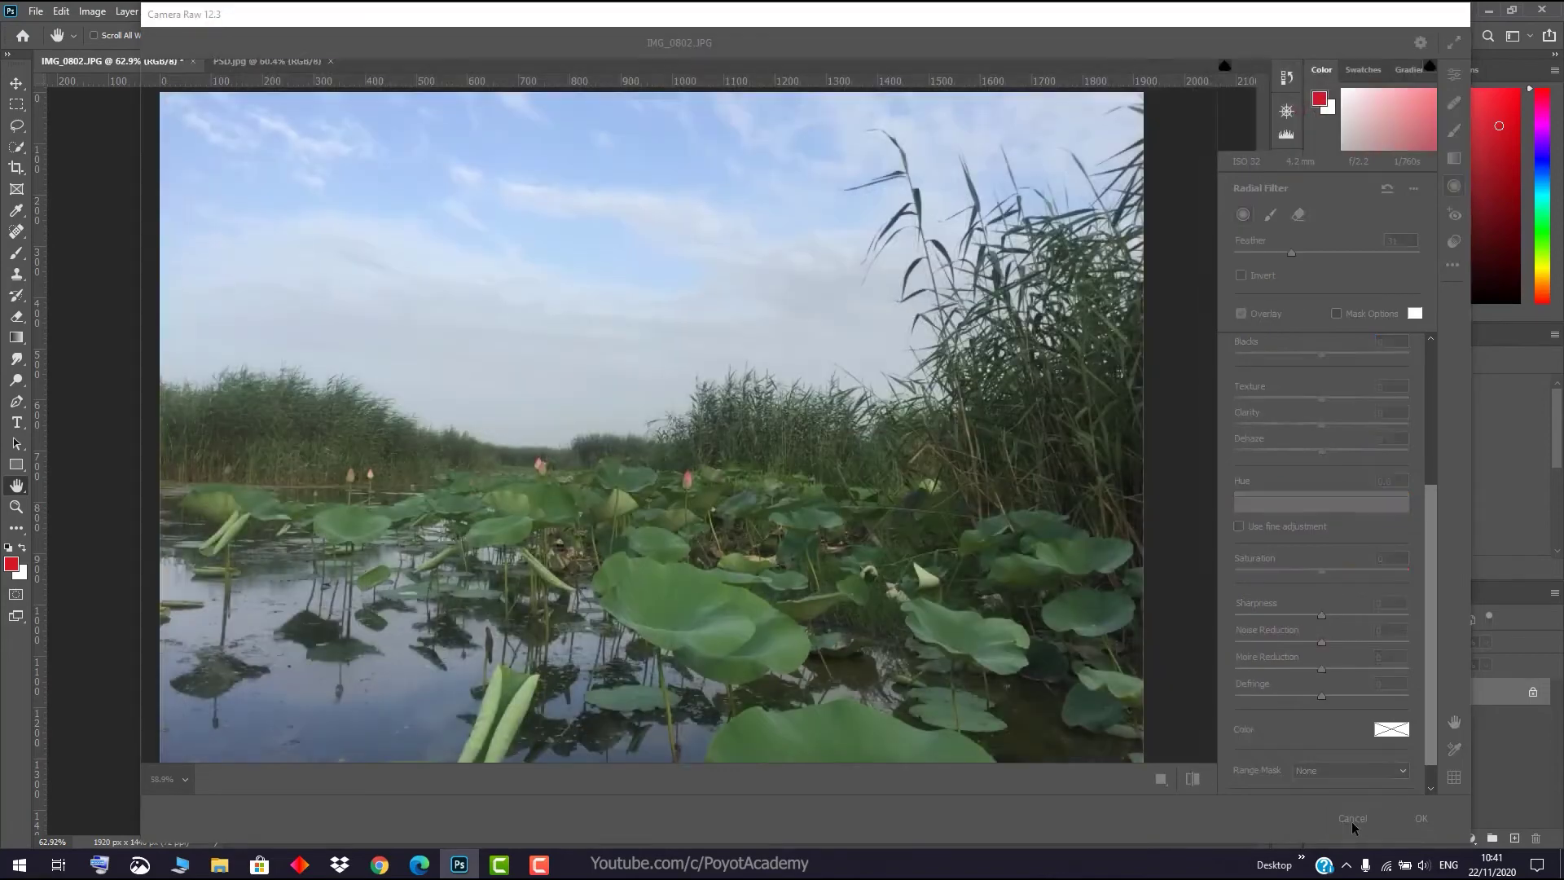
pyautogui.click(255, 61)
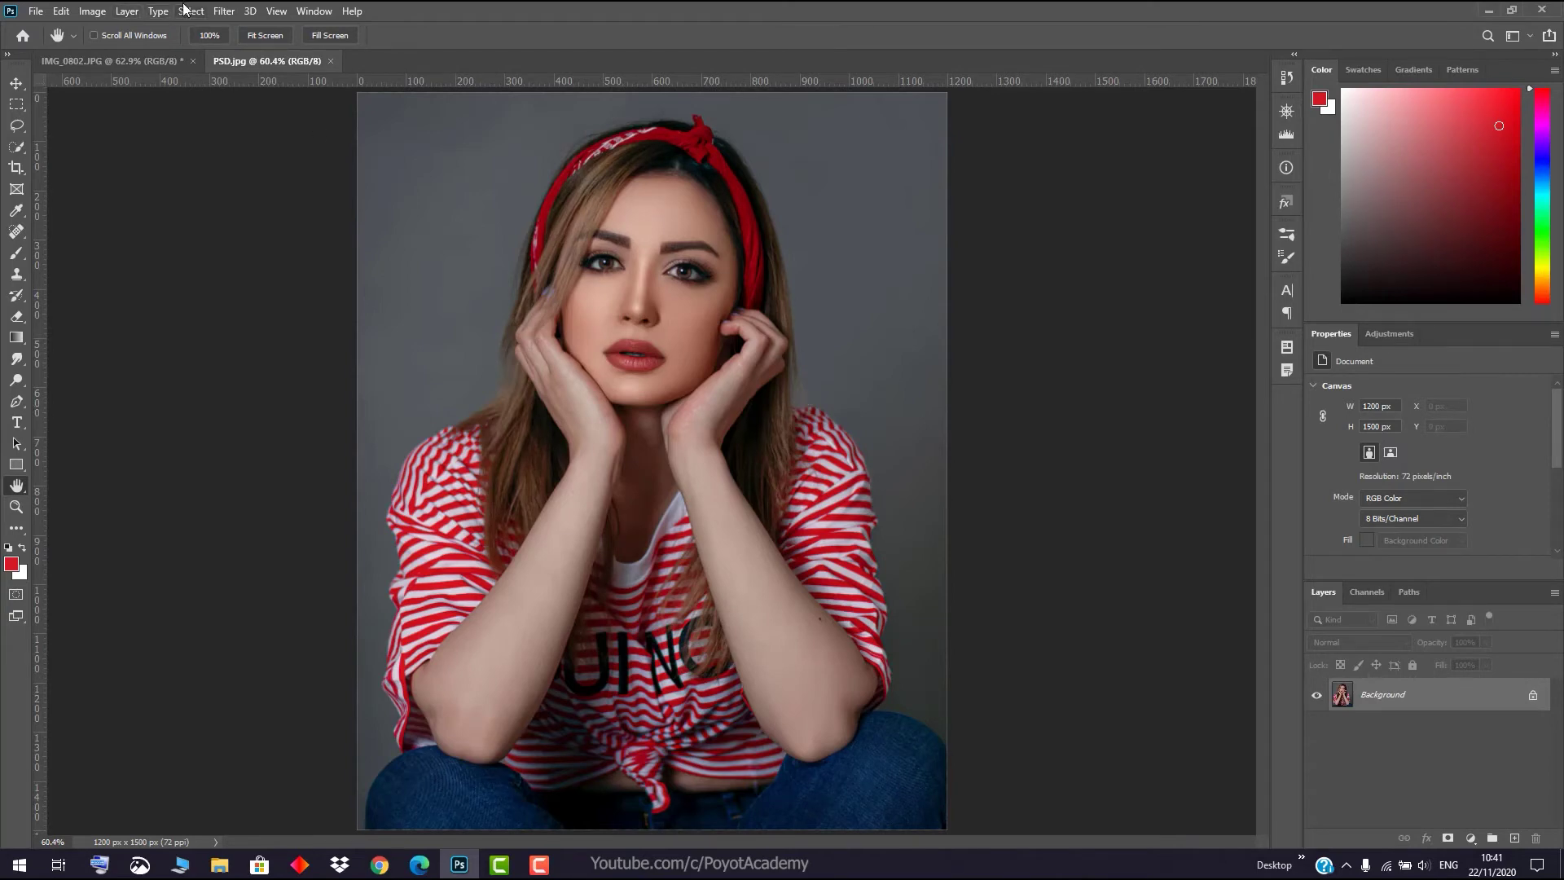
# - Open the portrait in the Camera Raw Filter and draw an elliptical Radial Filter around the woman's face
pyautogui.click(228, 12)
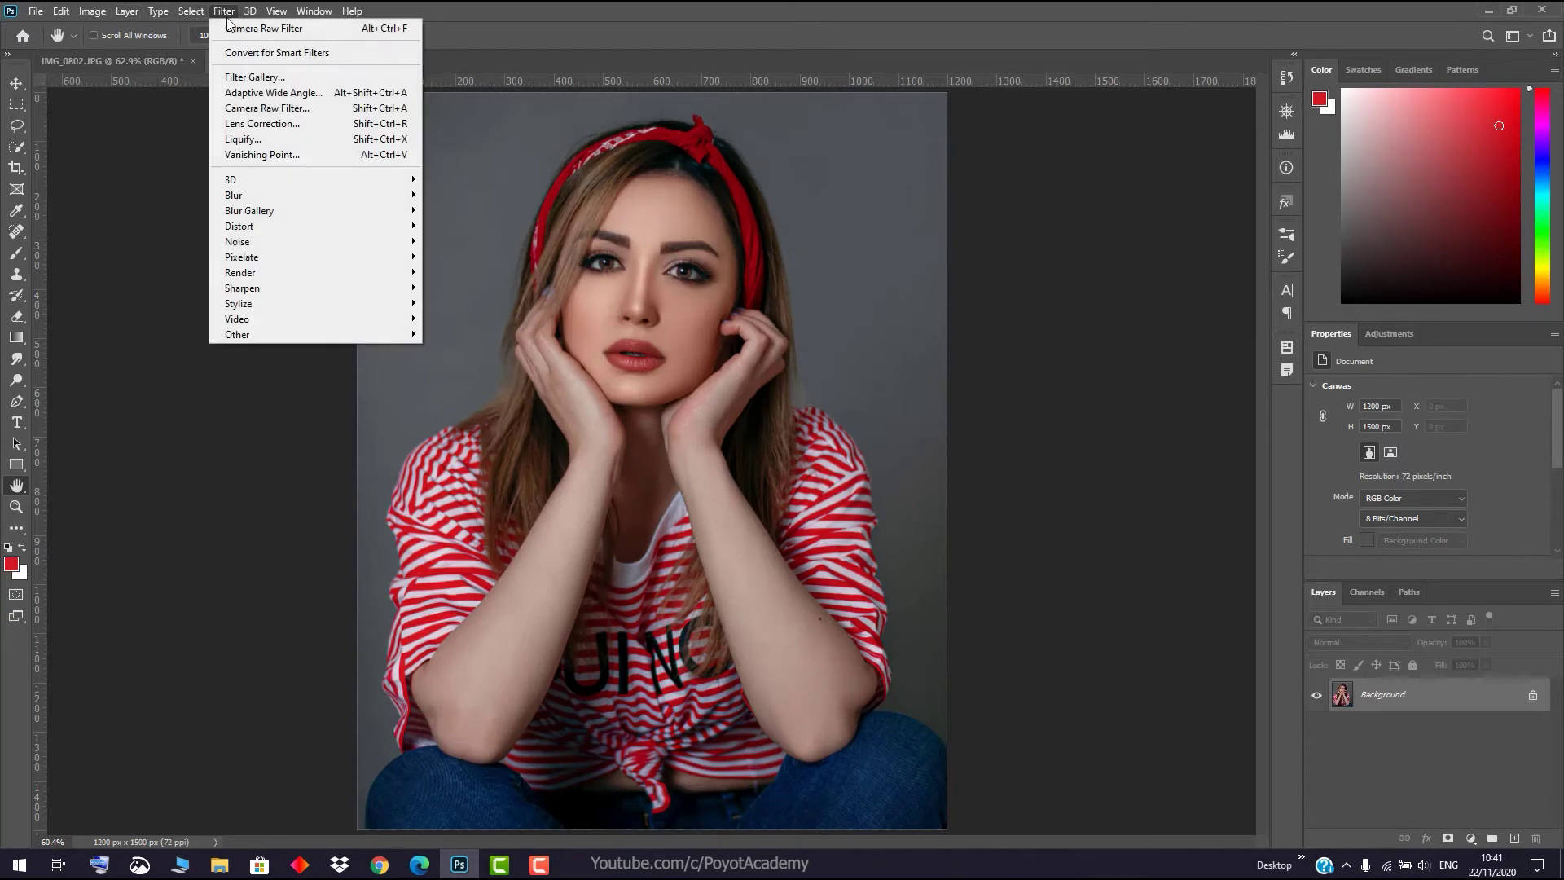
pyautogui.click(252, 105)
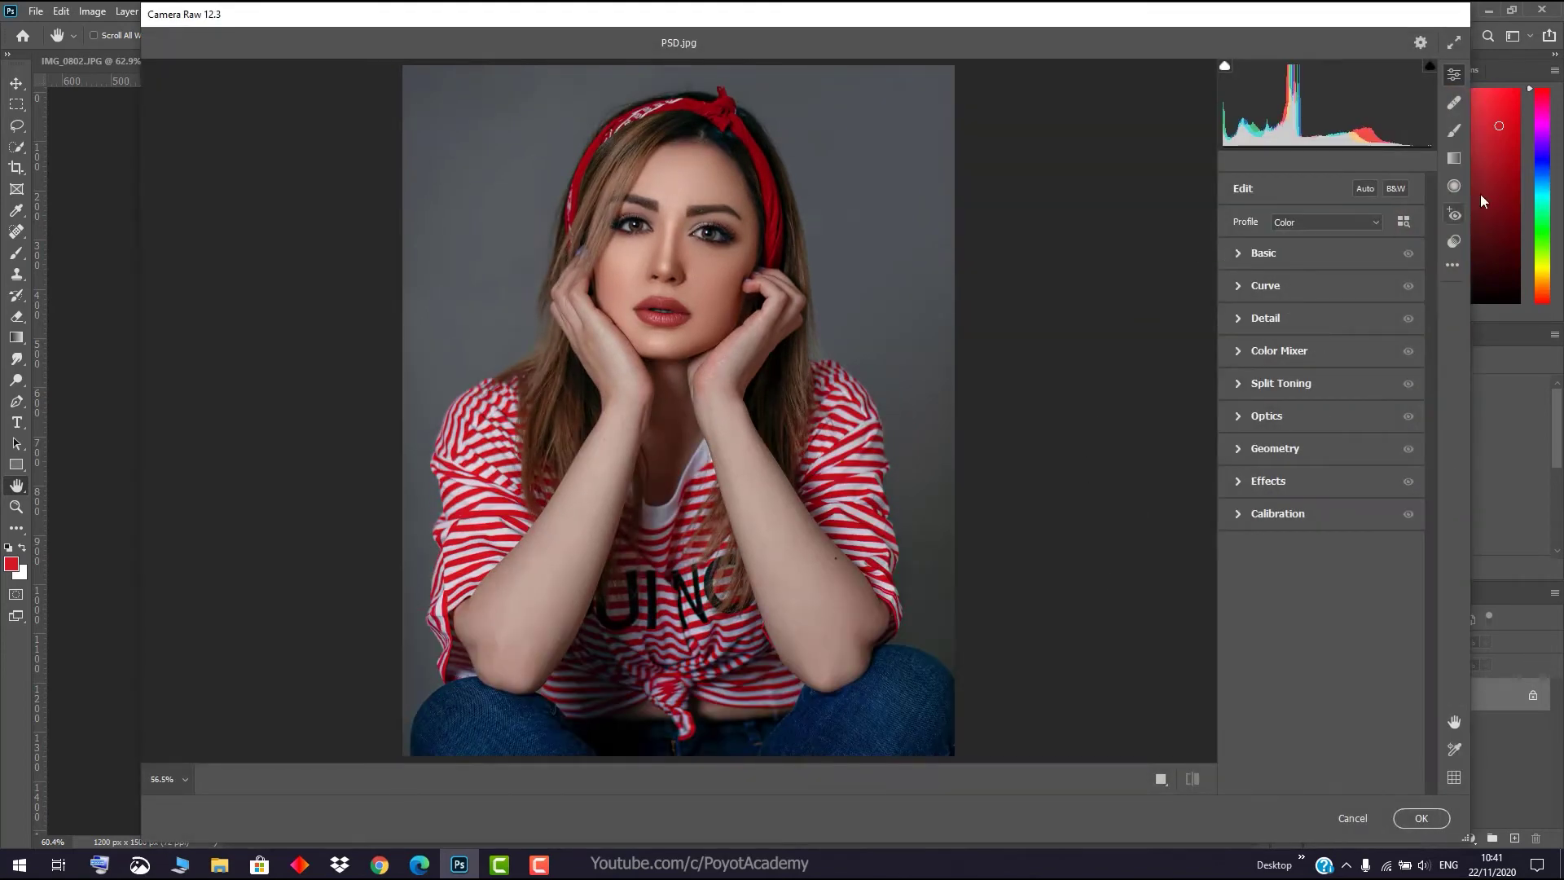
pyautogui.click(1454, 131)
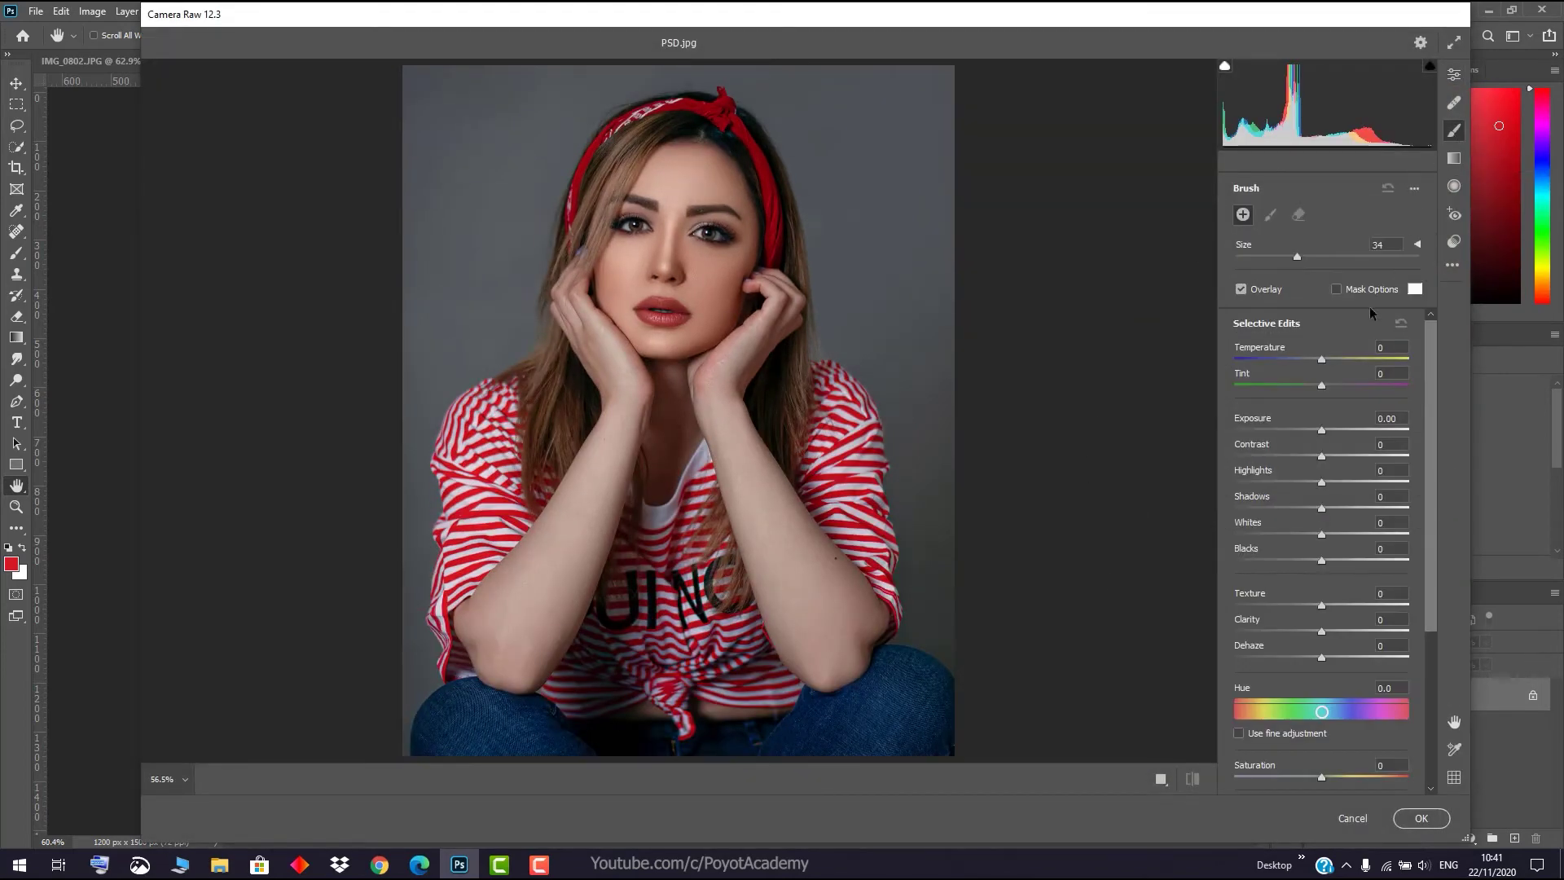
pyautogui.click(1454, 187)
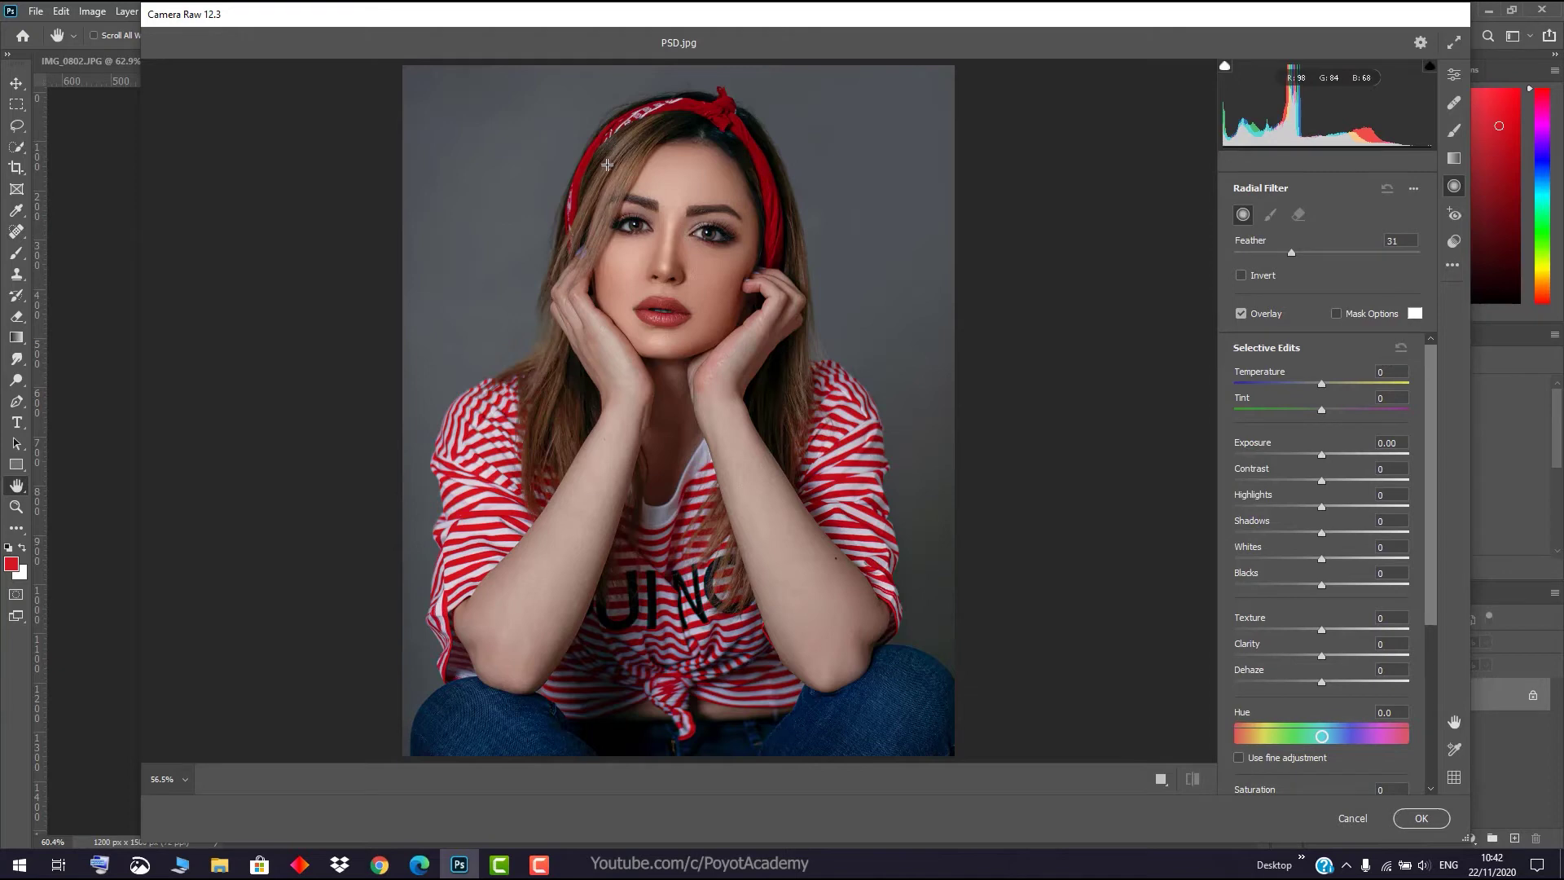
pyautogui.moveTo(607, 165); pyautogui.dragTo(668, 240)
pyautogui.moveTo(609, 165); pyautogui.dragTo(676, 252)
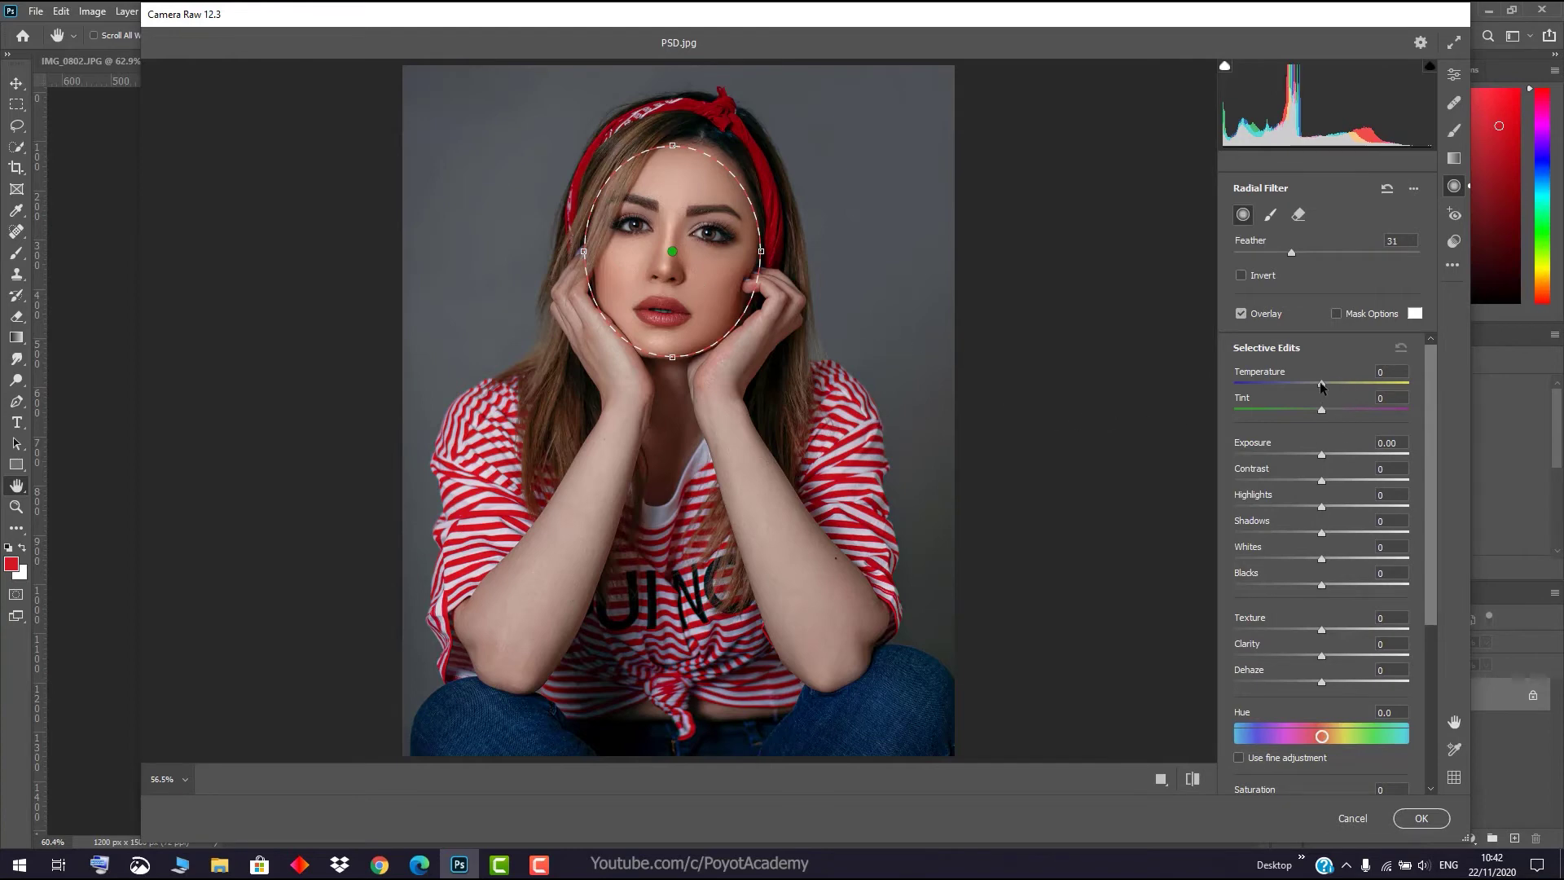
# - Set the radial adjustment's Temperature to -81 and enlarge its ellipse slightly to cover the whole face
pyautogui.moveTo(1321, 384); pyautogui.dragTo(1250, 388)
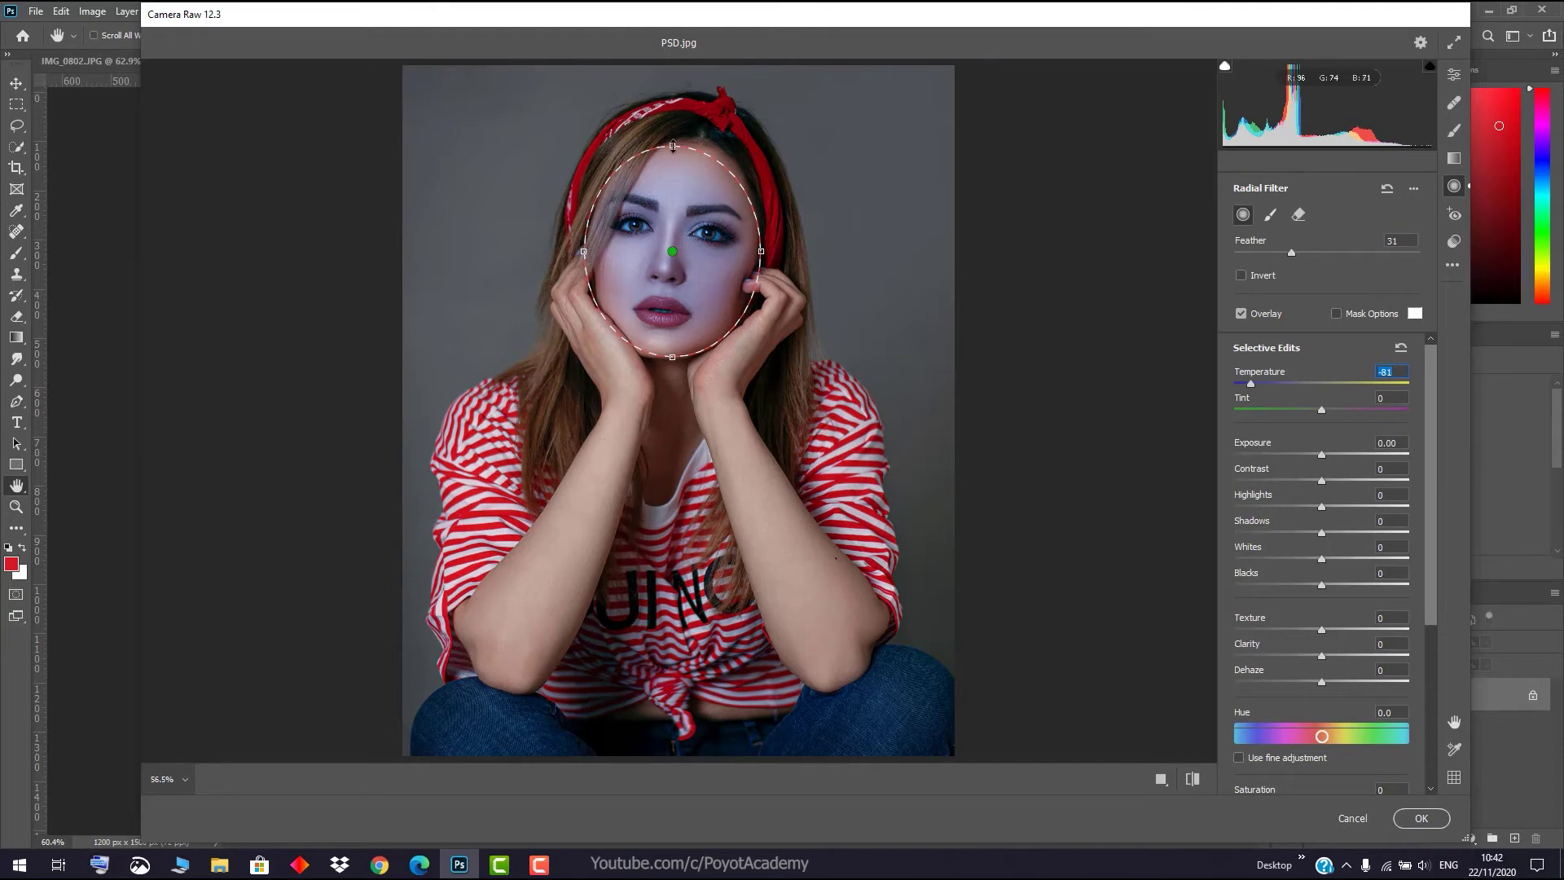
pyautogui.moveTo(672, 146); pyautogui.dragTo(673, 134)
pyautogui.moveTo(761, 251); pyautogui.dragTo(709, 246)
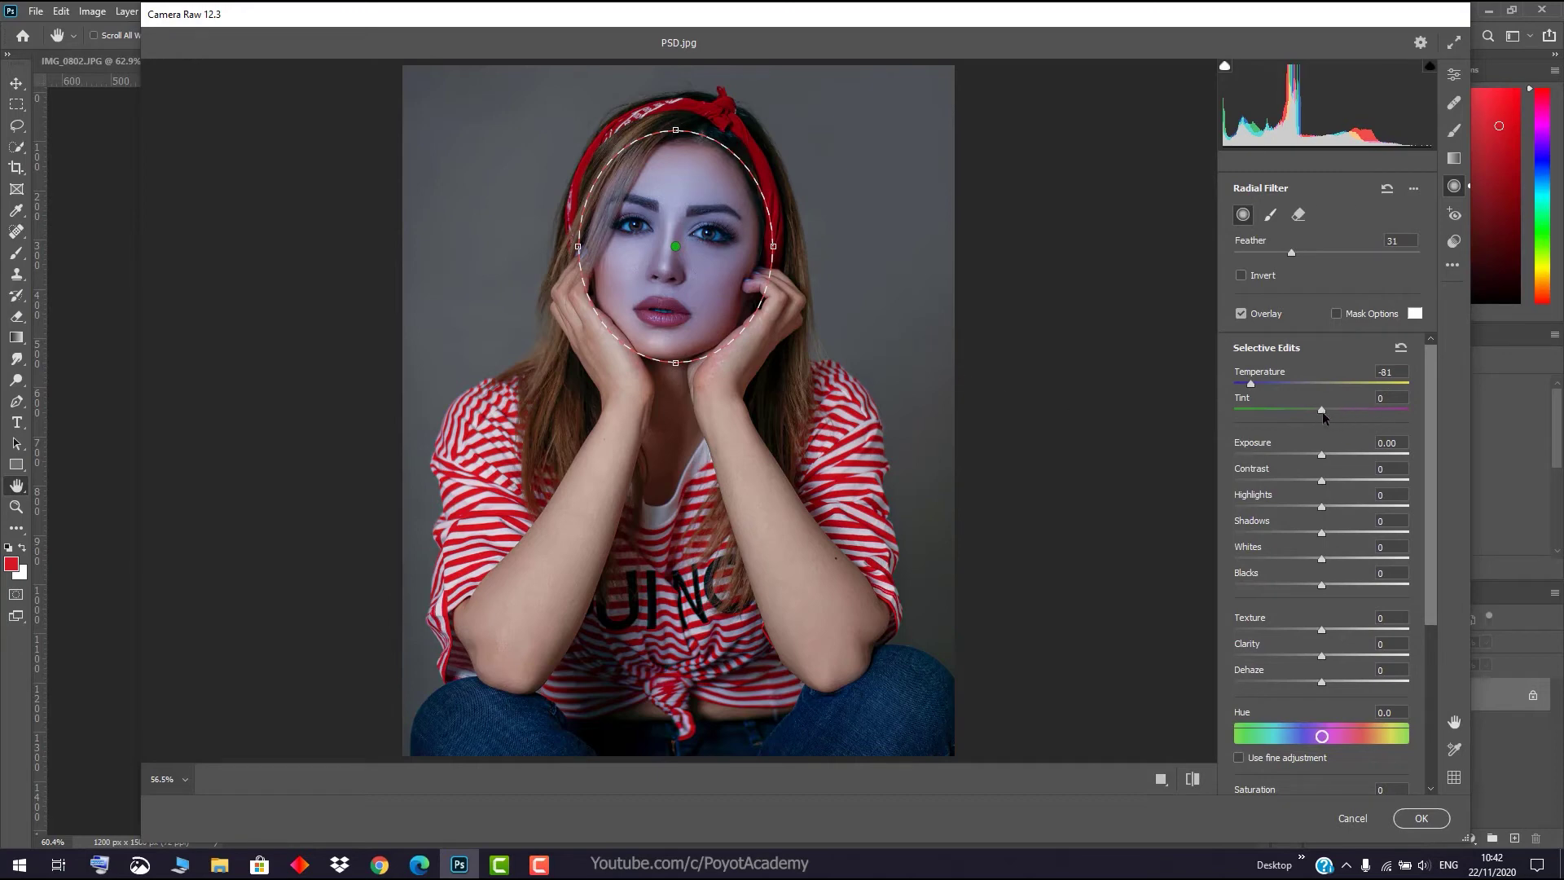
# - Set the face adjustment's Tint to -60, Exposure to +0.05 and Hue to +51.3
pyautogui.moveTo(1322, 413); pyautogui.dragTo(1297, 411)
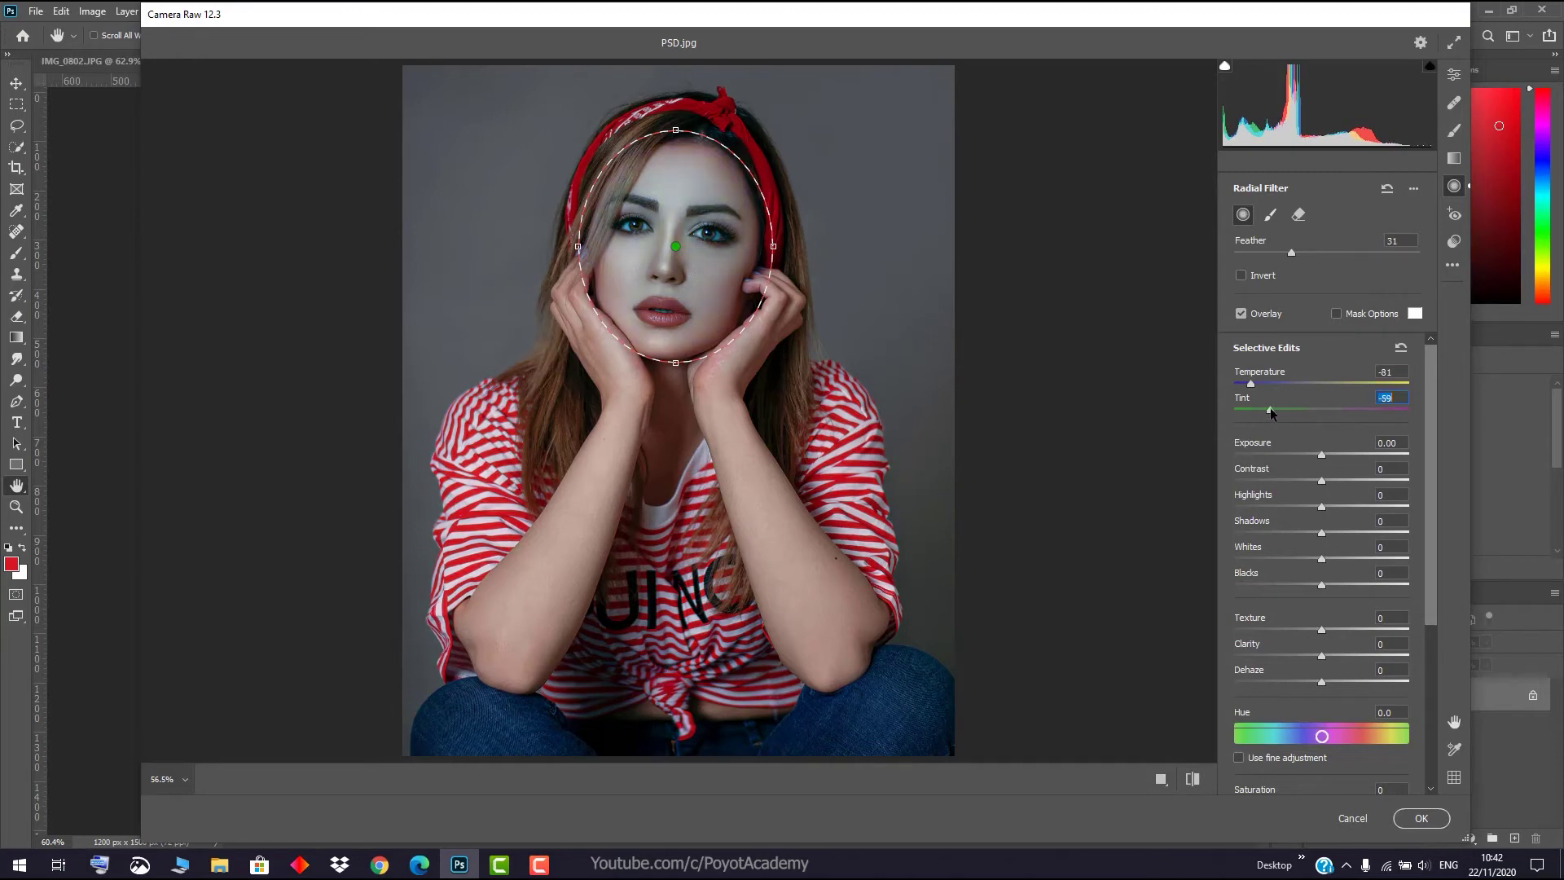
pyautogui.moveTo(1245, 411); pyautogui.dragTo(1269, 411)
pyautogui.moveTo(1322, 456)
pyautogui.mouseDown()
pyautogui.moveTo(1294, 457)
pyautogui.moveTo(1324, 457)
pyautogui.mouseUp()
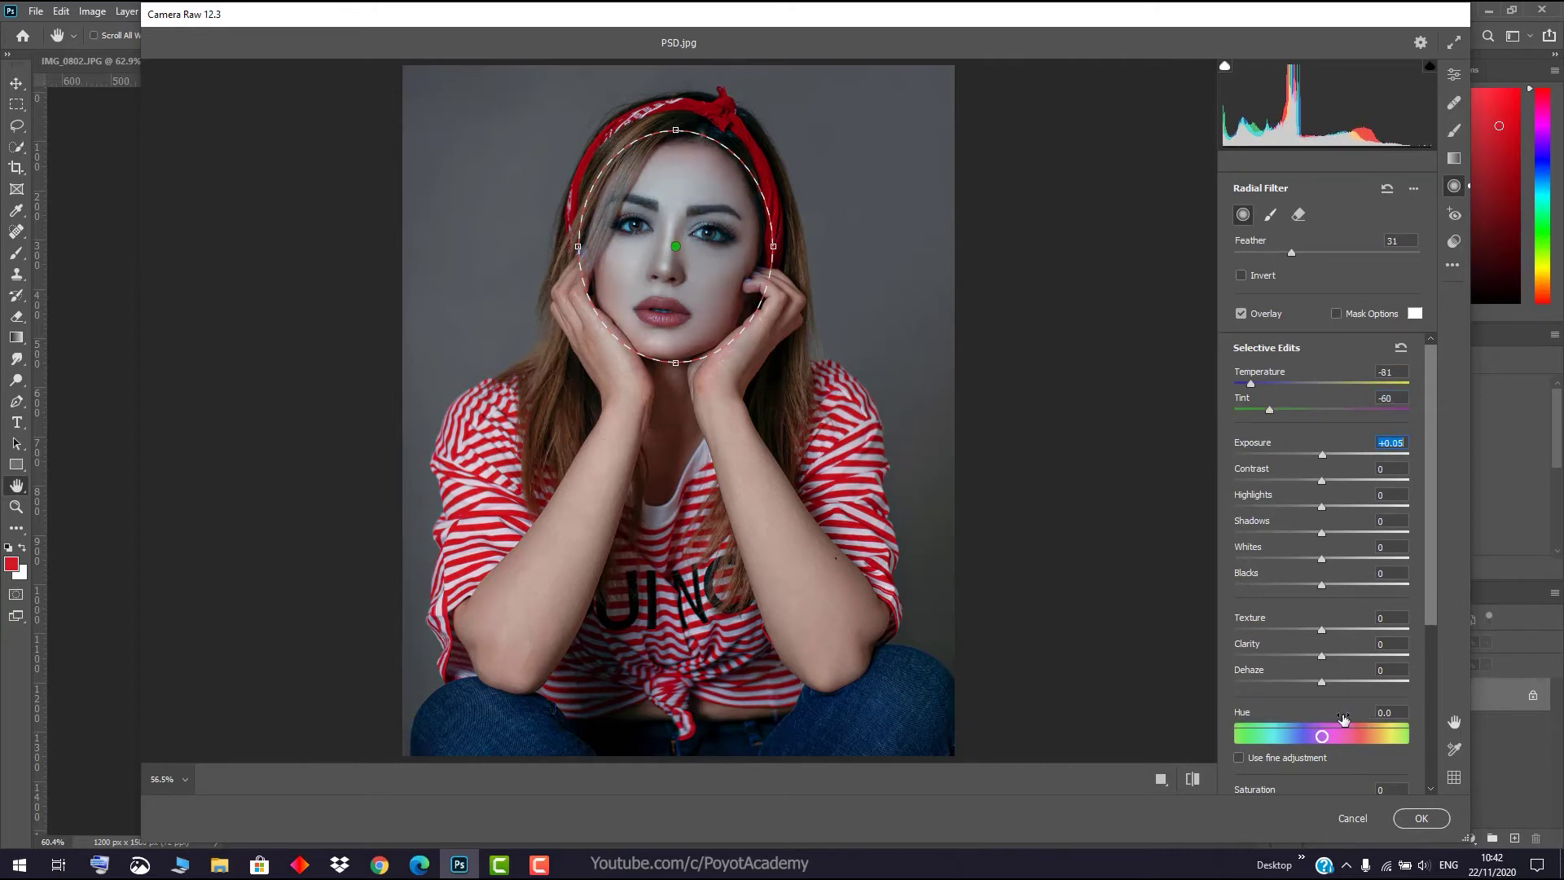
pyautogui.moveTo(1322, 736)
pyautogui.mouseDown()
pyautogui.moveTo(1270, 737)
pyautogui.moveTo(1346, 735)
pyautogui.mouseUp()
# - Change the face adjustment to Temperature -31, Tint -44 and Hue -68.4
pyautogui.moveTo(1251, 383); pyautogui.dragTo(1268, 389)
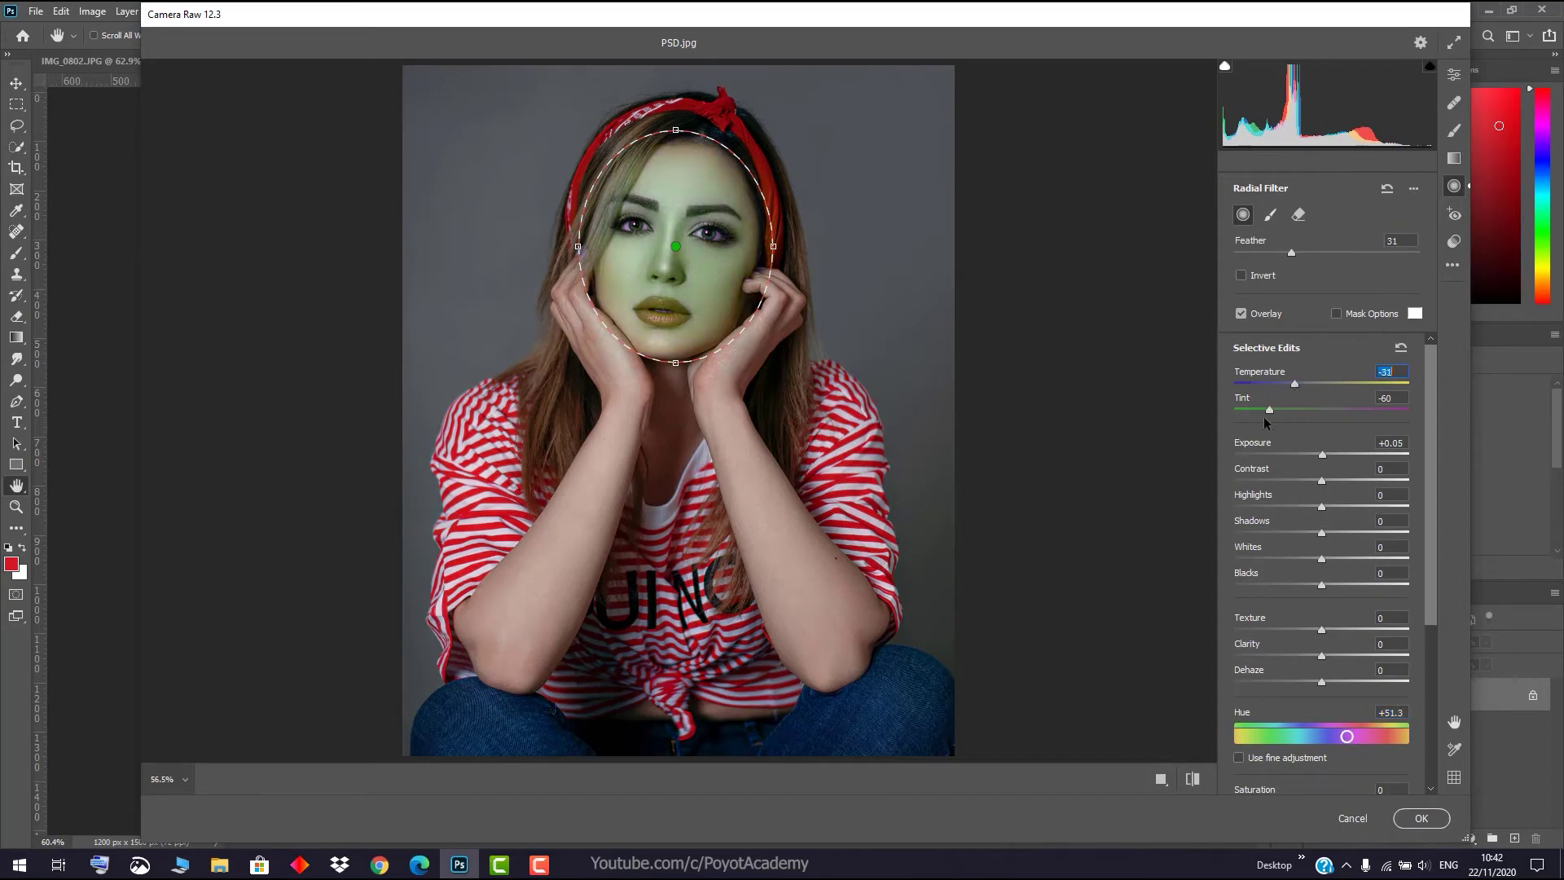
pyautogui.moveTo(1269, 408)
pyautogui.mouseDown()
pyautogui.moveTo(1298, 399)
pyautogui.moveTo(1284, 402)
pyautogui.mouseUp()
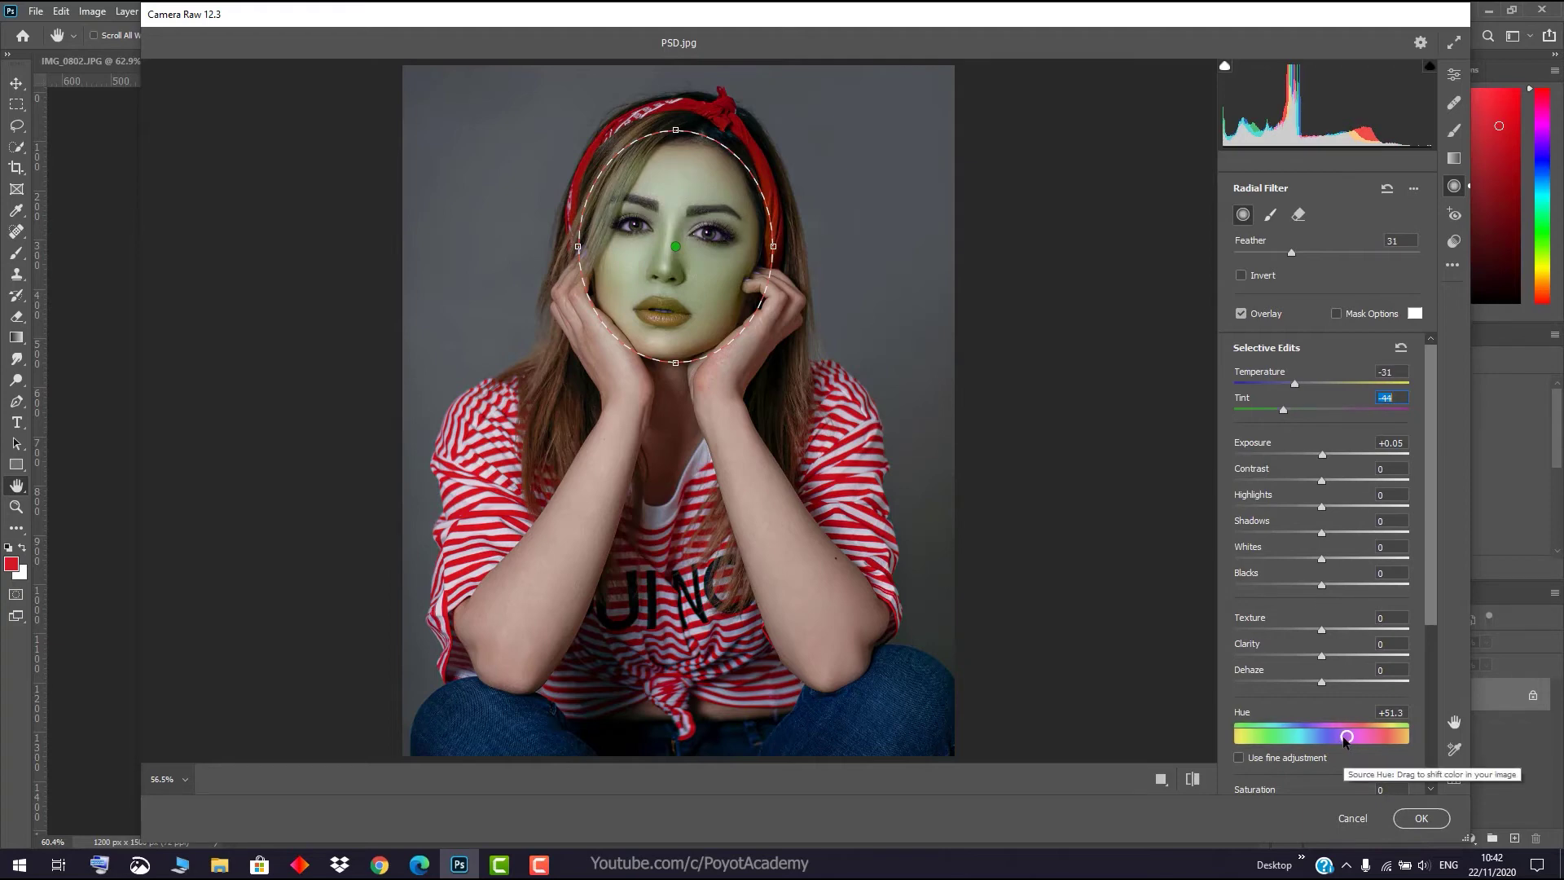
pyautogui.moveTo(1347, 735); pyautogui.dragTo(1288, 739)
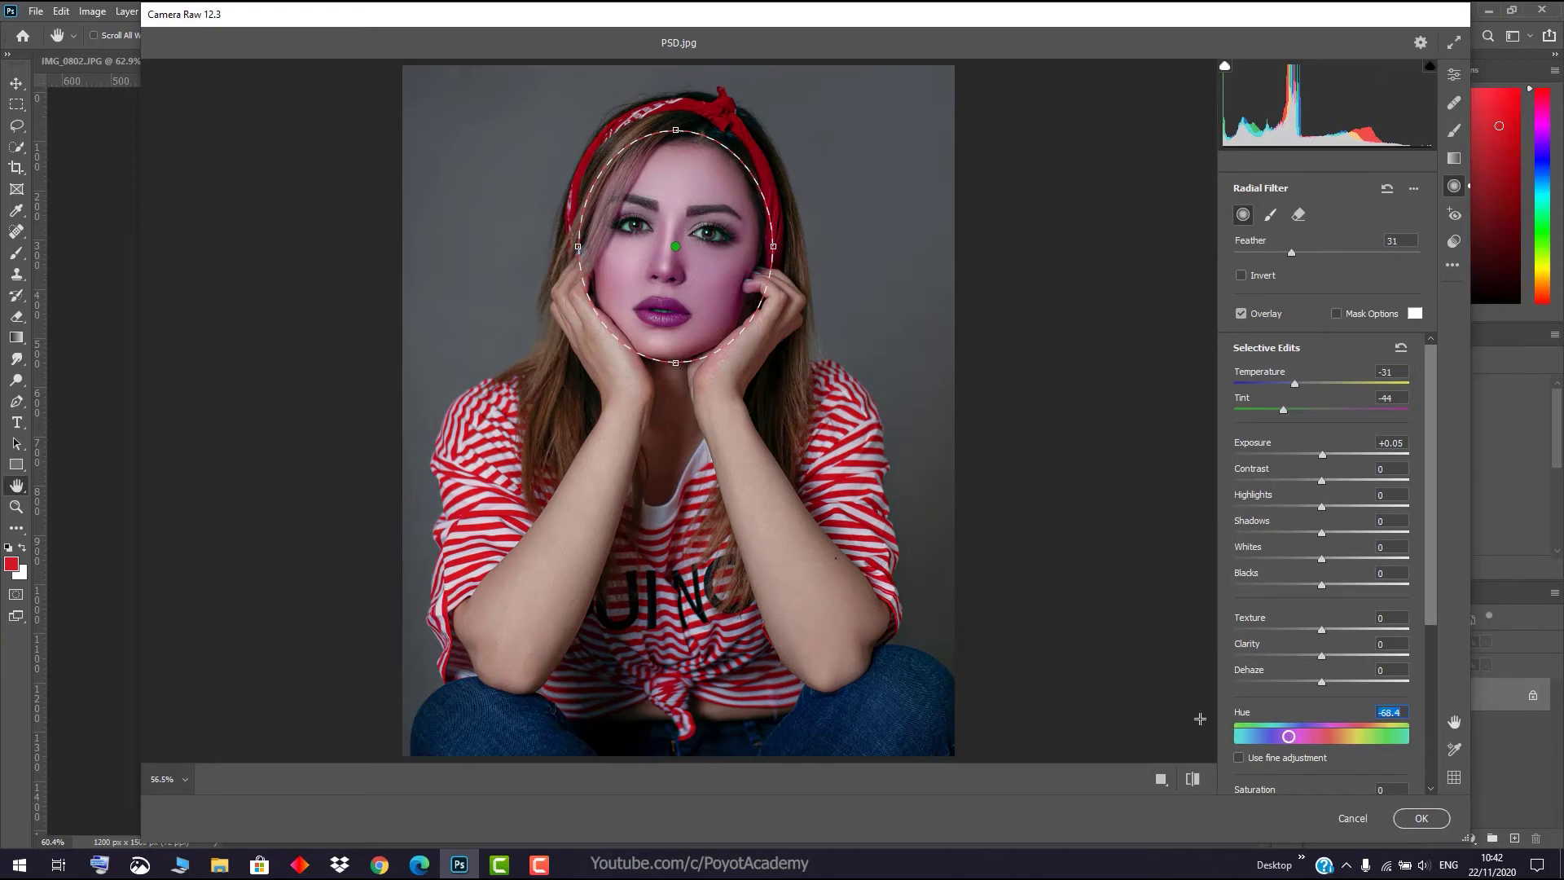
# - Compare the edited portrait with the default settings several times, and show Before and After side by side
pyautogui.click(1191, 779)
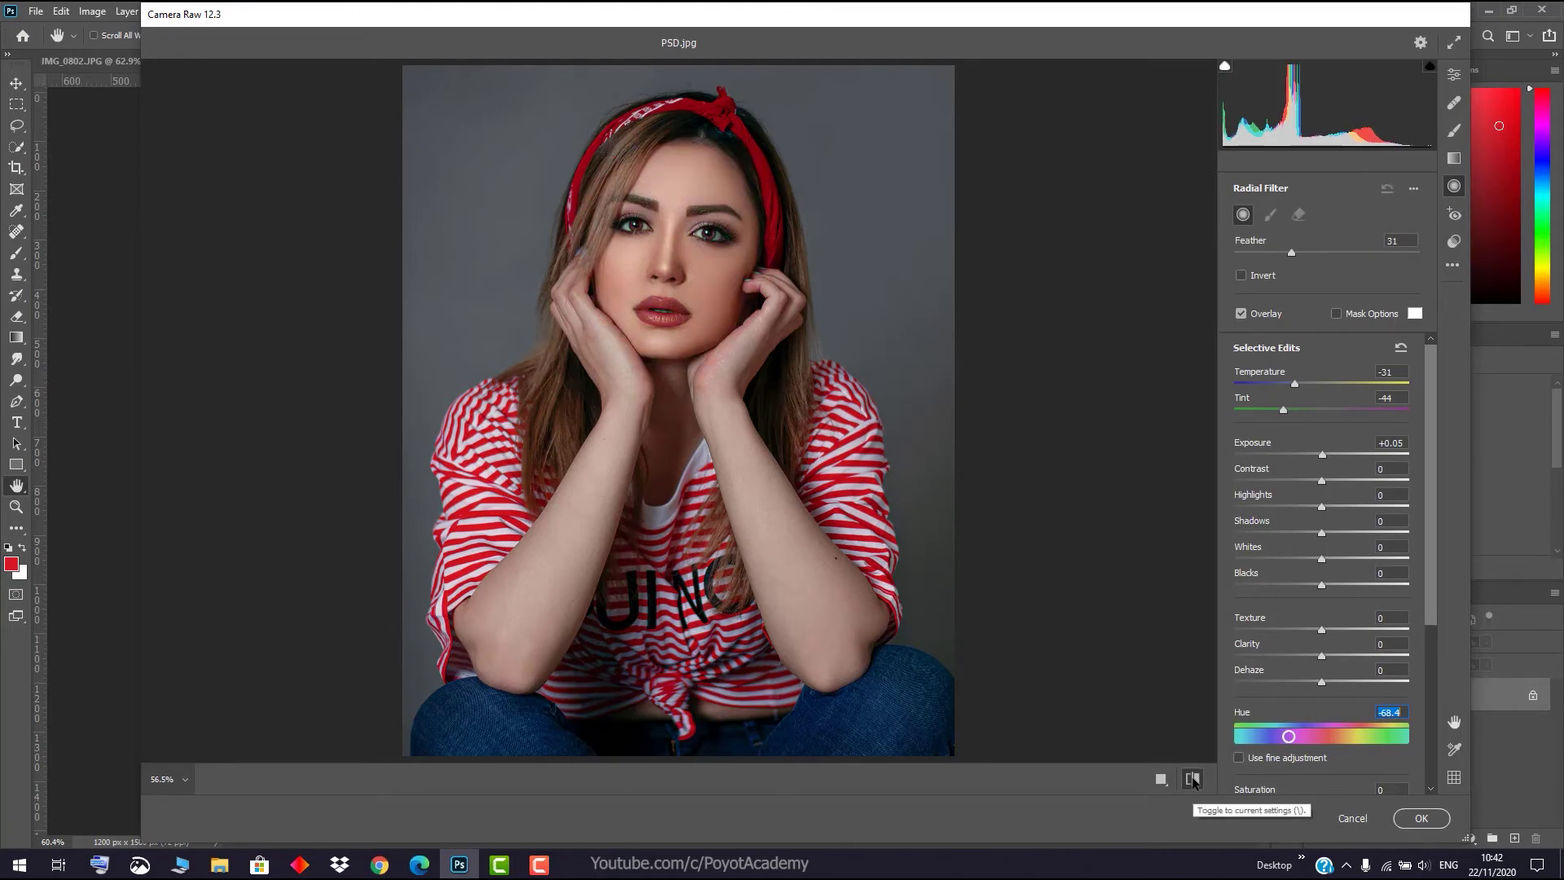
pyautogui.click(1192, 779)
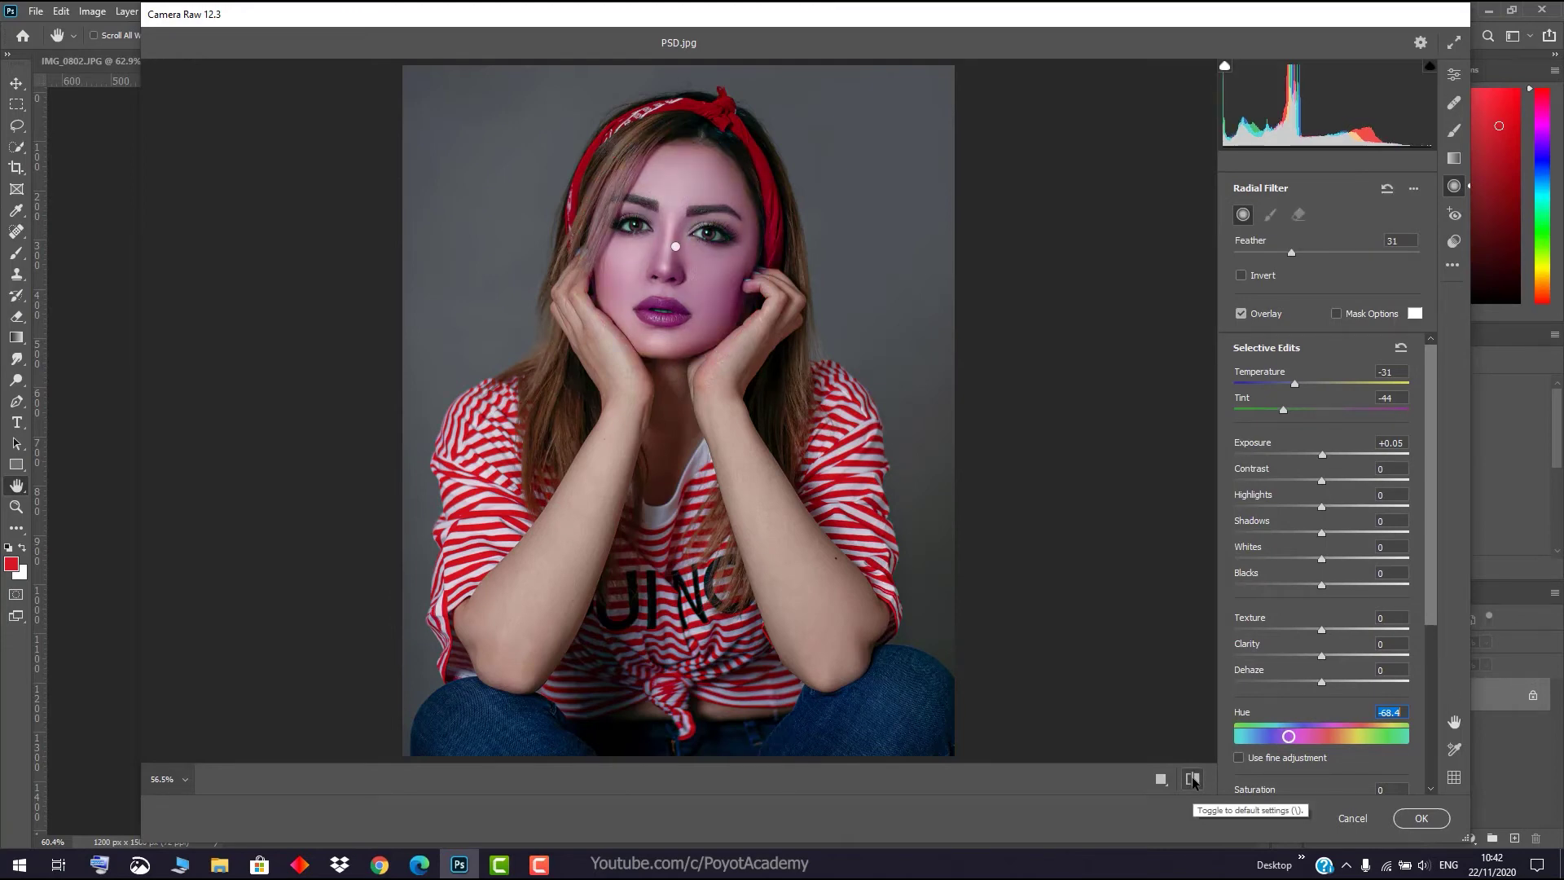
pyautogui.click(1192, 779)
pyautogui.click(1192, 778)
pyautogui.click(1192, 779)
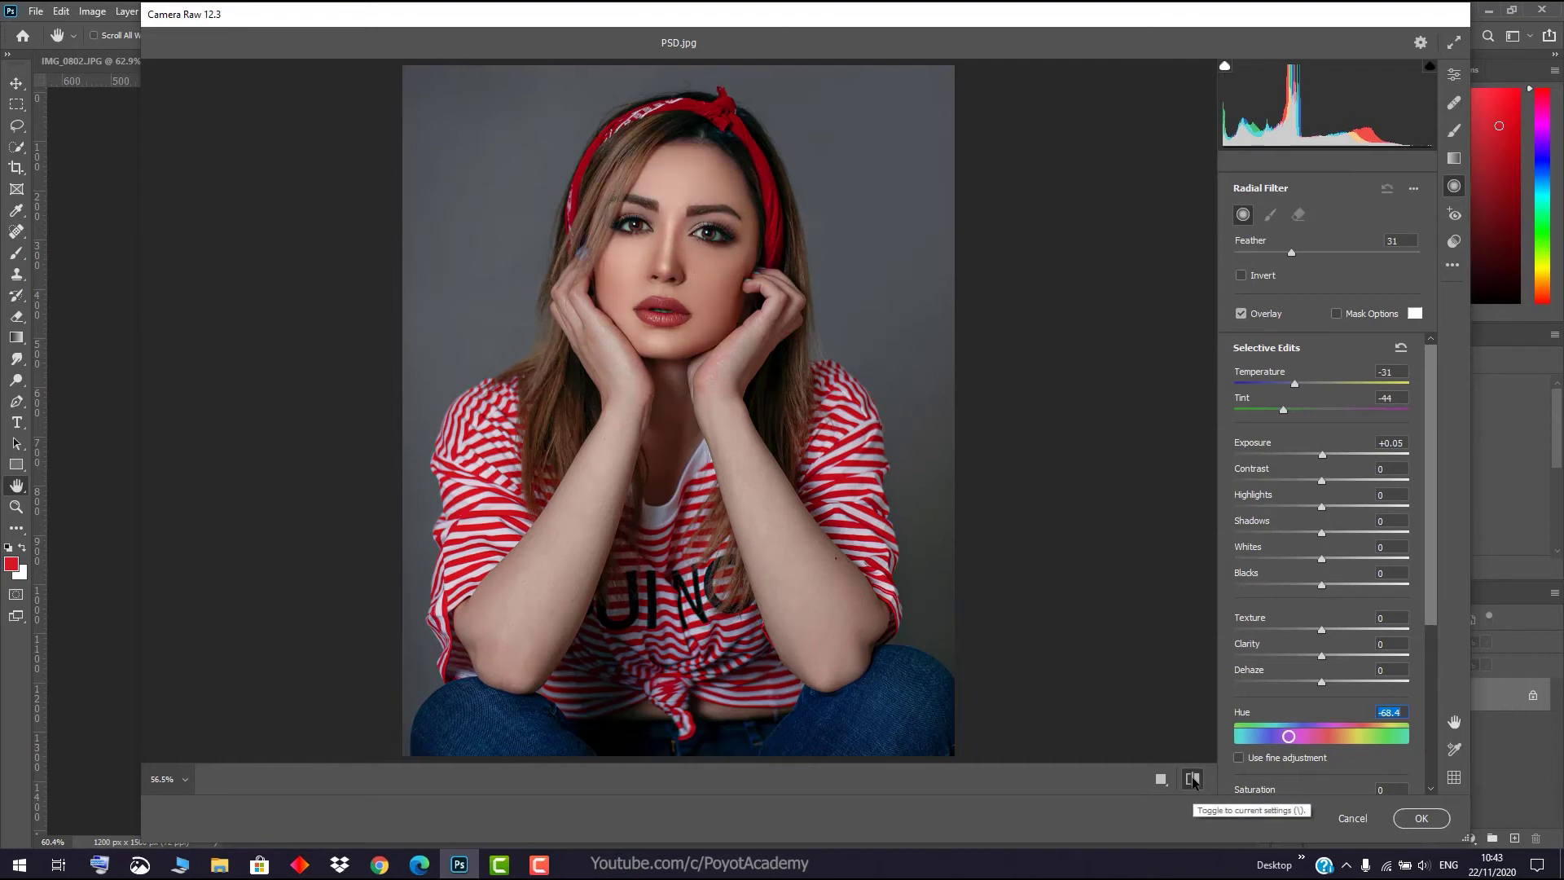
pyautogui.click(1192, 778)
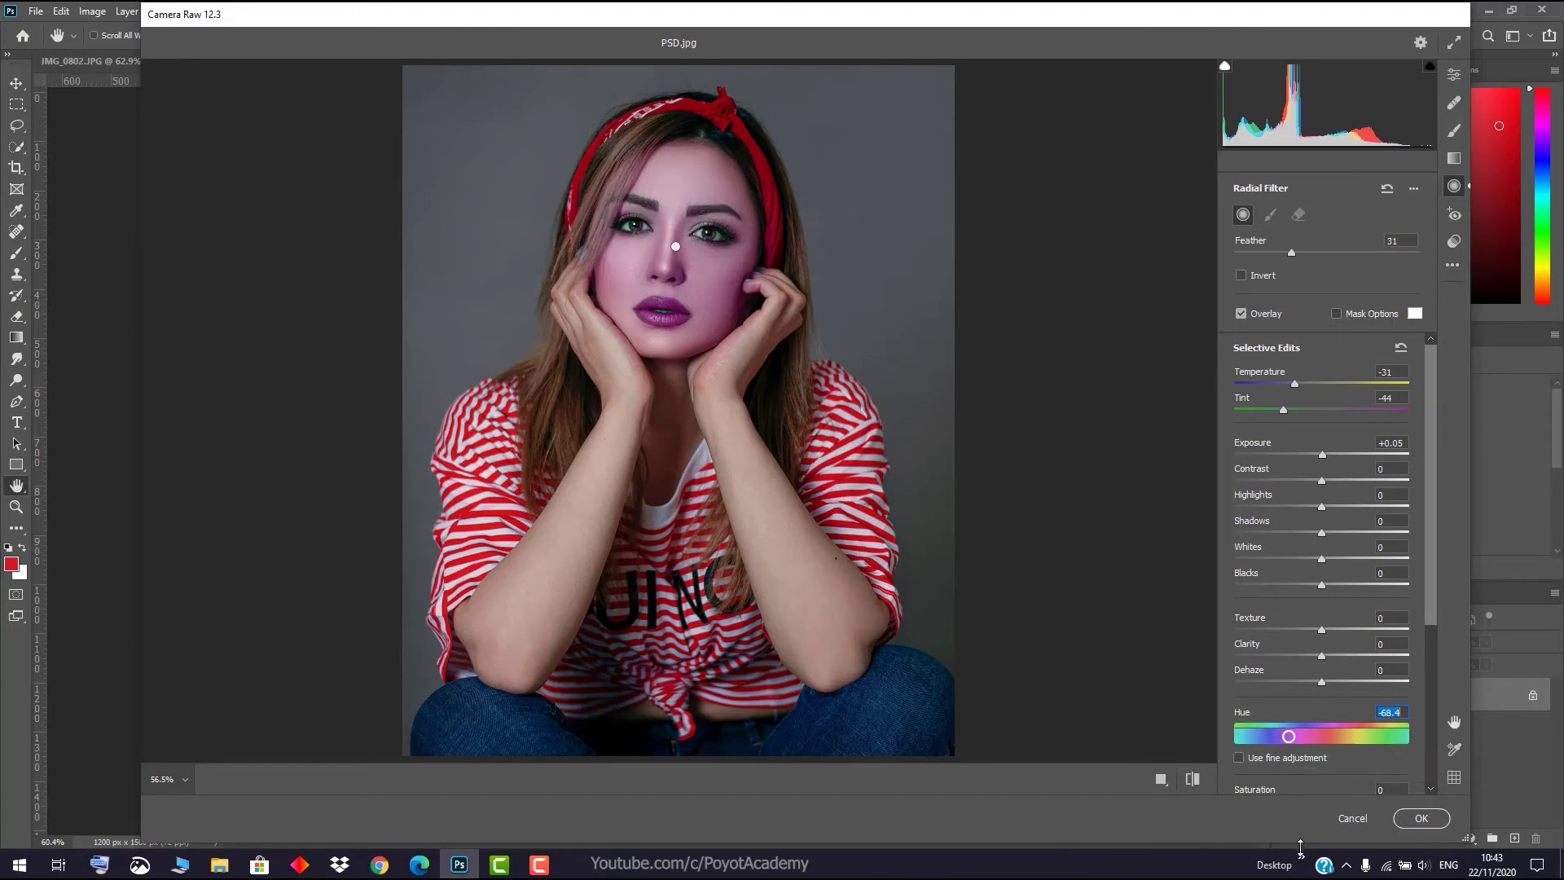
pyautogui.click(1159, 778)
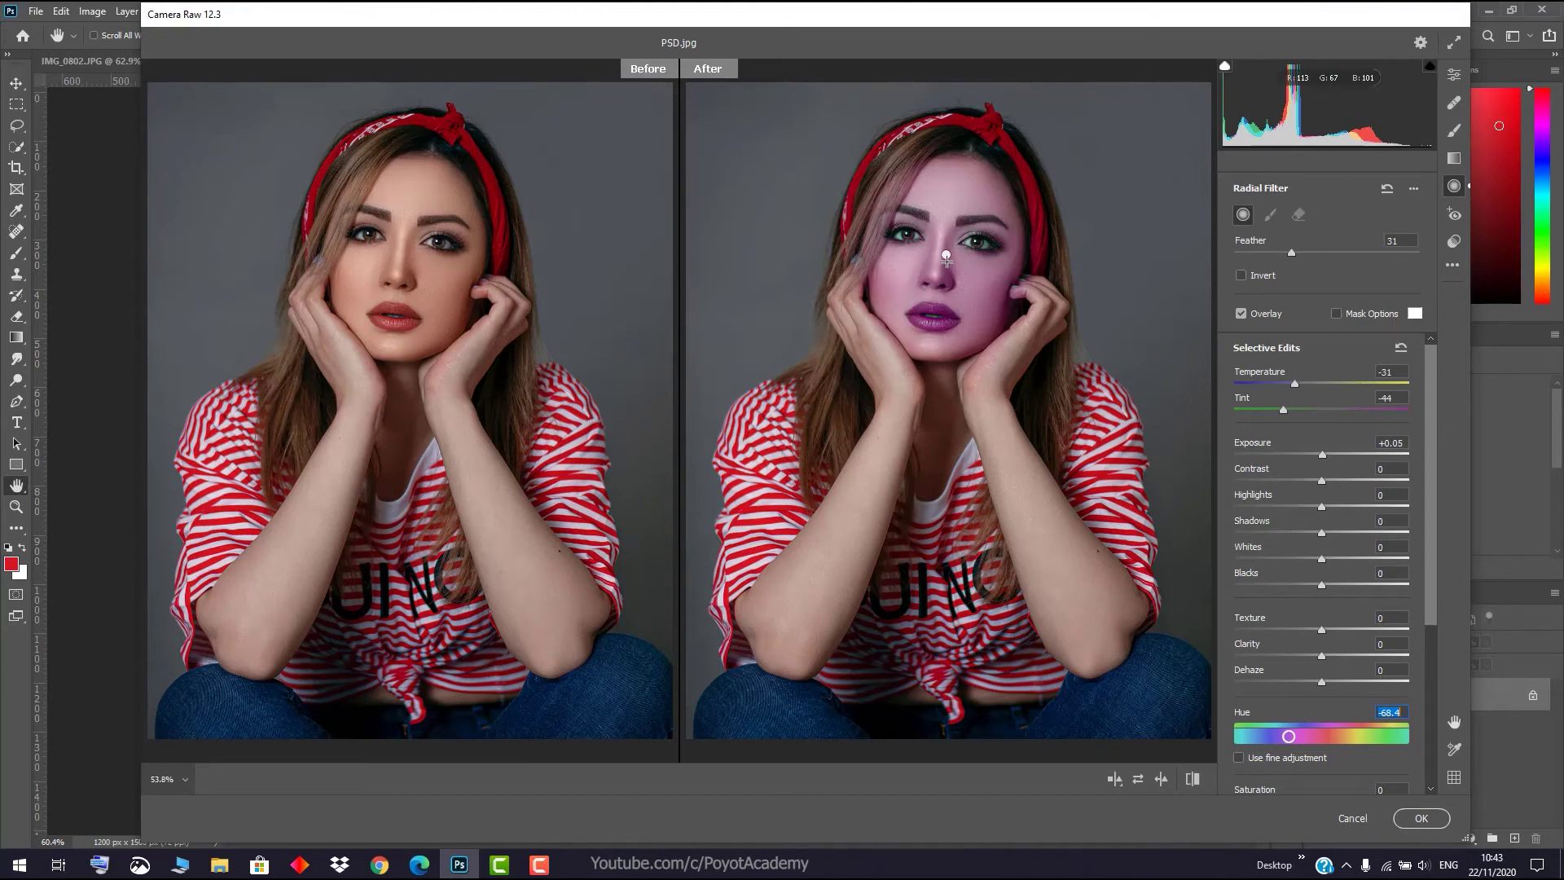
# - Reselect the radial adjustment on the face and set Blacks to -15 and Whites to +21
pyautogui.moveTo(947, 256)
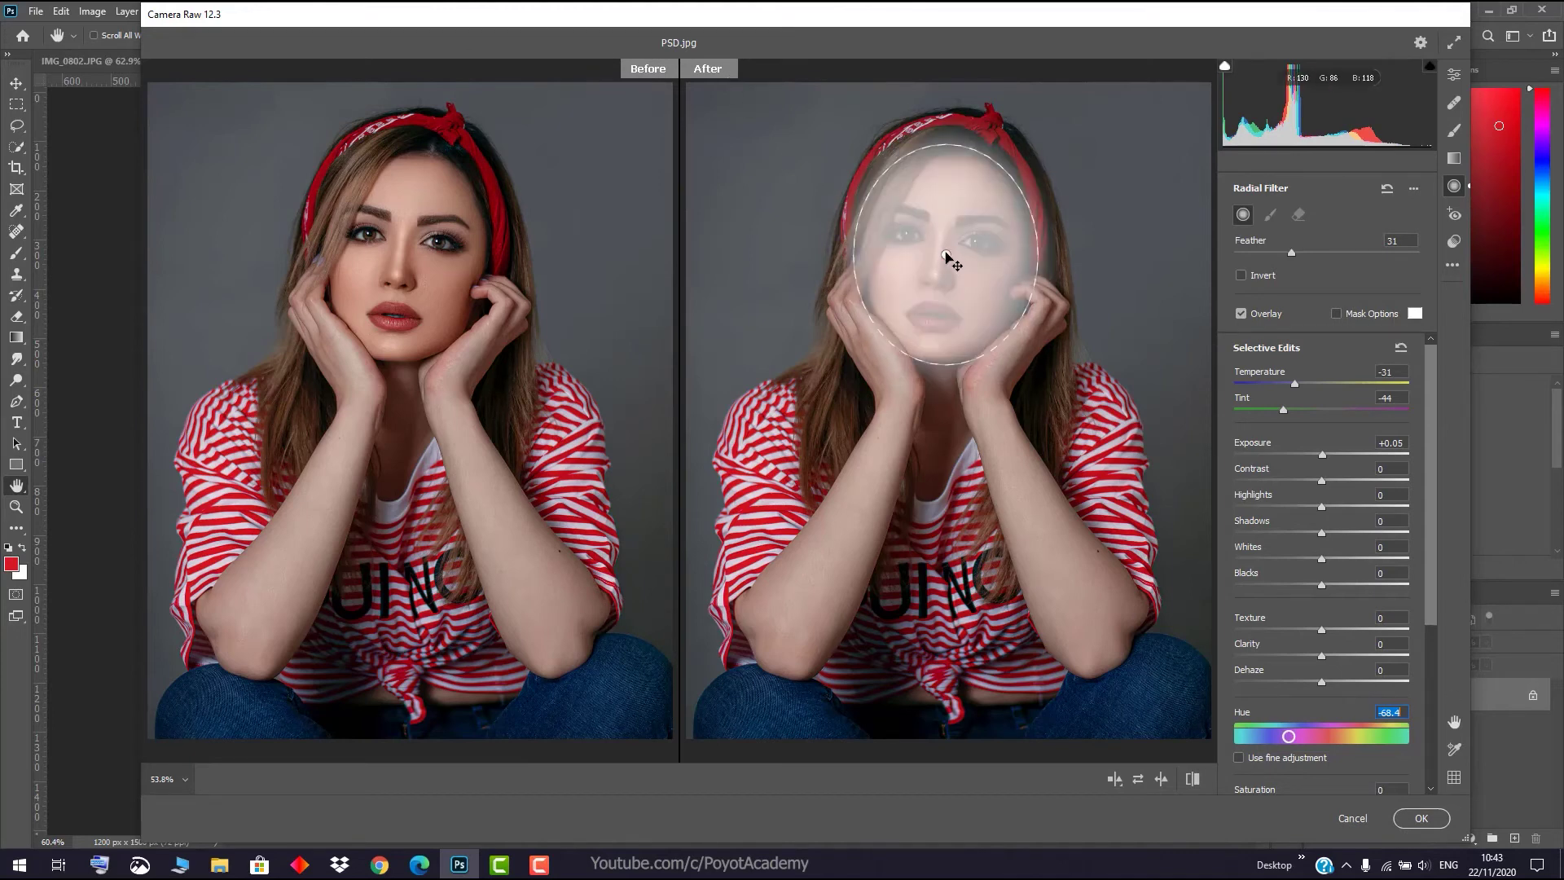
pyautogui.click(947, 256)
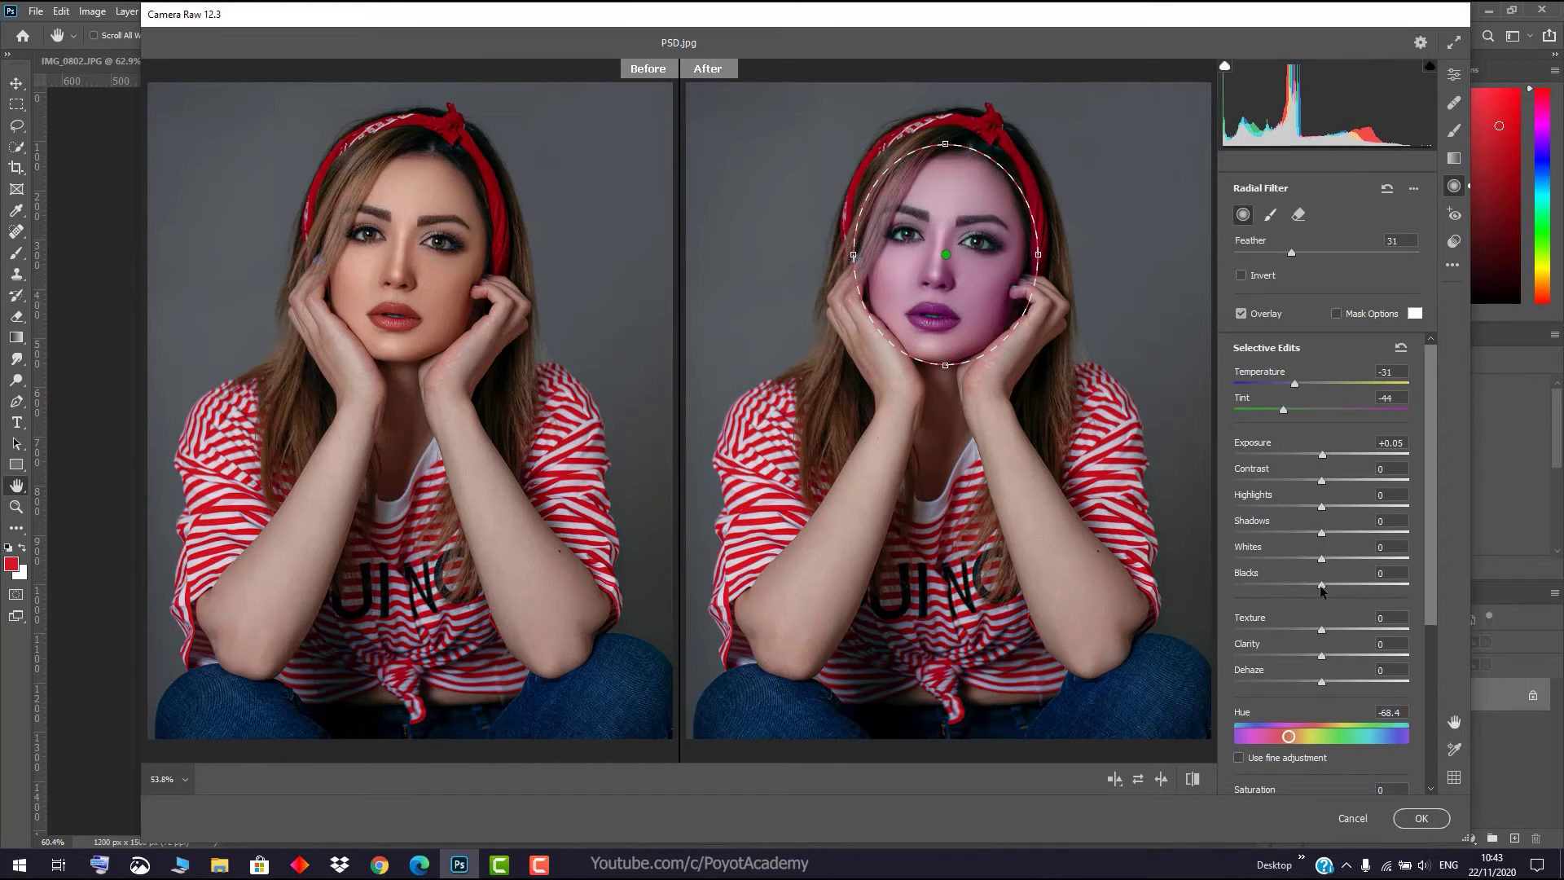
pyautogui.moveTo(1321, 590); pyautogui.dragTo(1340, 559)
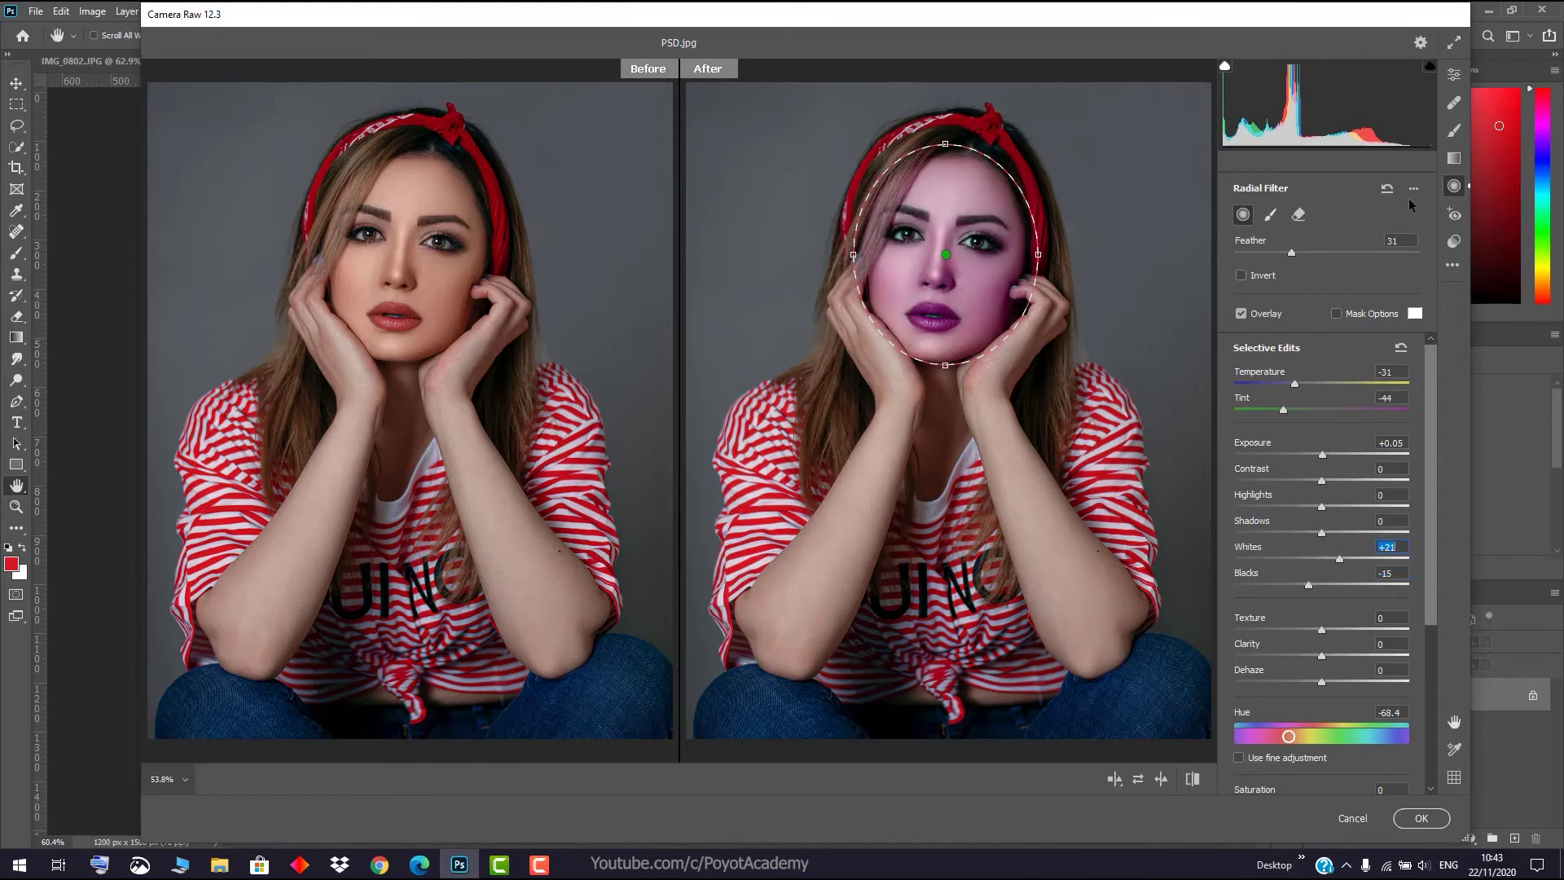
# - Brush a new adjustment across the upper background and headband with Hue -111.8, Exposure -1.20 and Shadows -7
pyautogui.click(1454, 130)
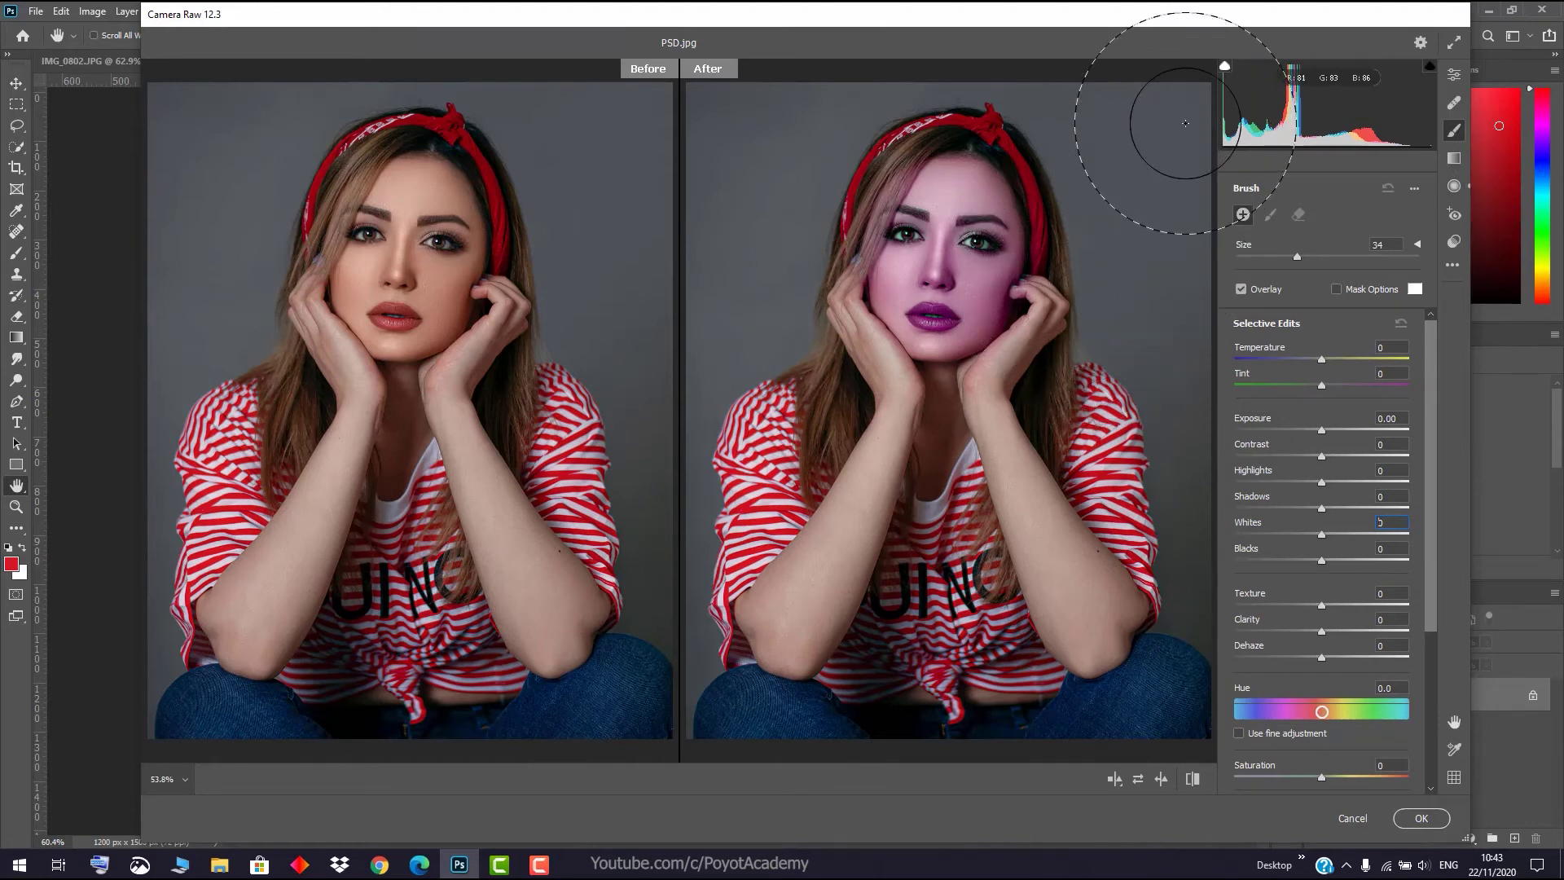
pyautogui.click(1156, 110)
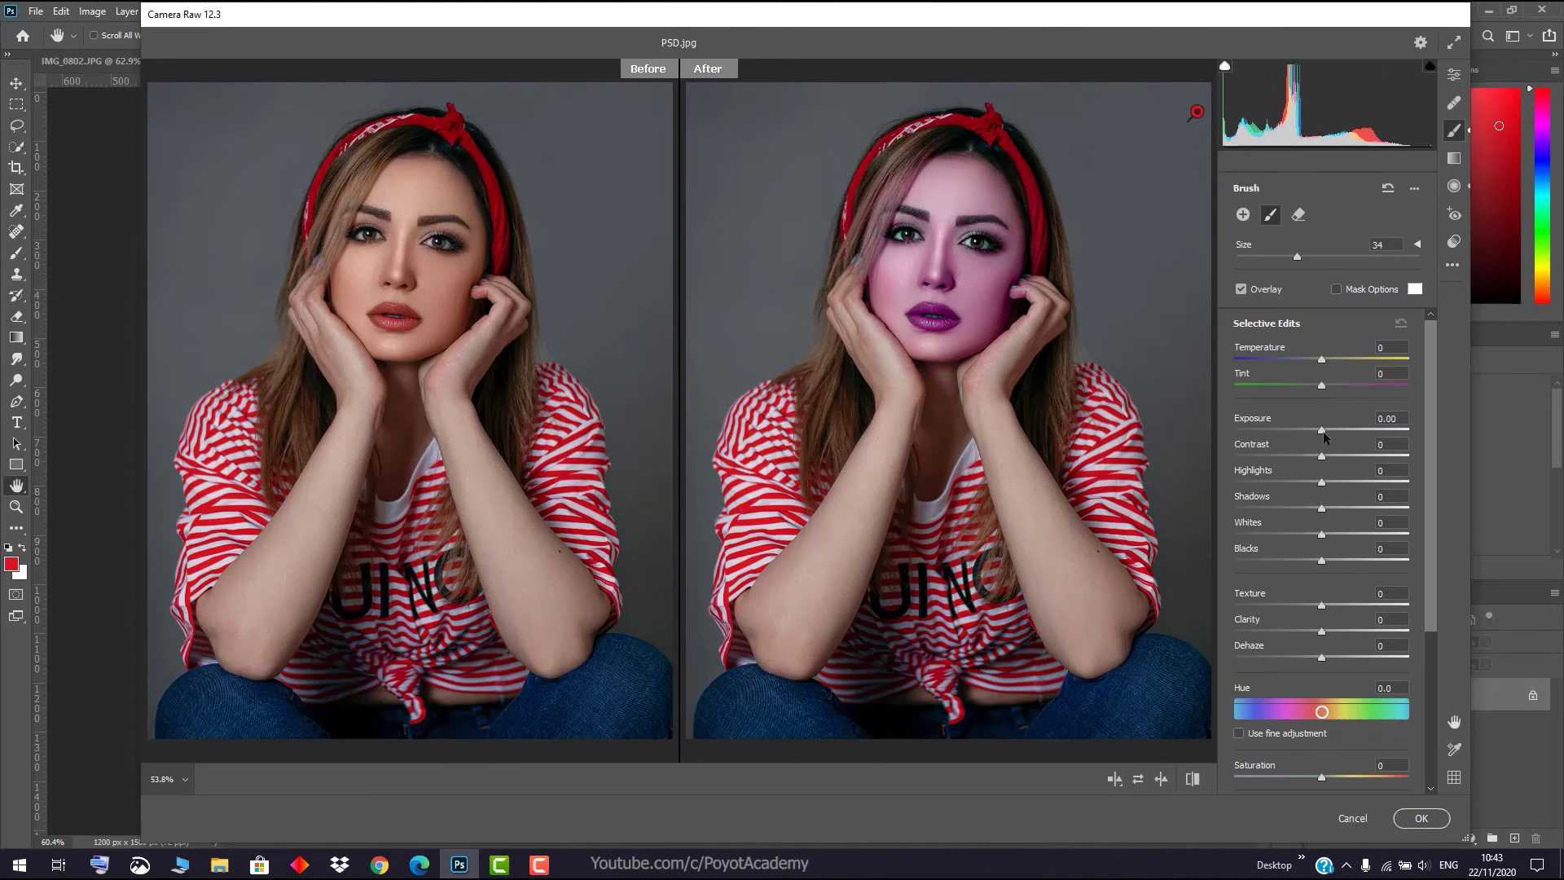
pyautogui.moveTo(1321, 712); pyautogui.dragTo(1267, 689)
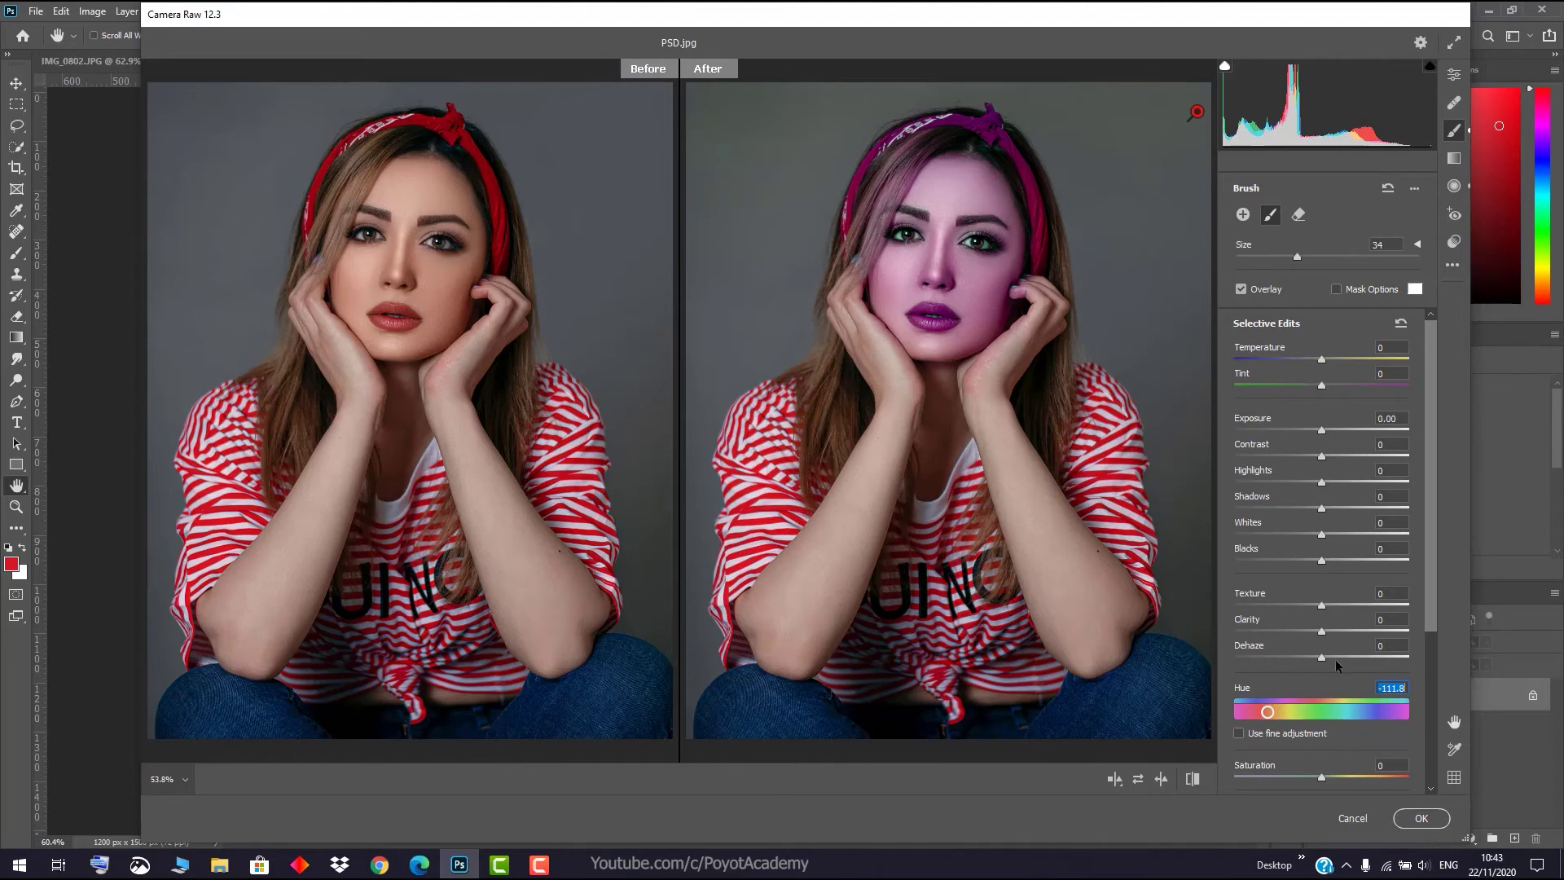
pyautogui.moveTo(1320, 430); pyautogui.dragTo(1292, 430)
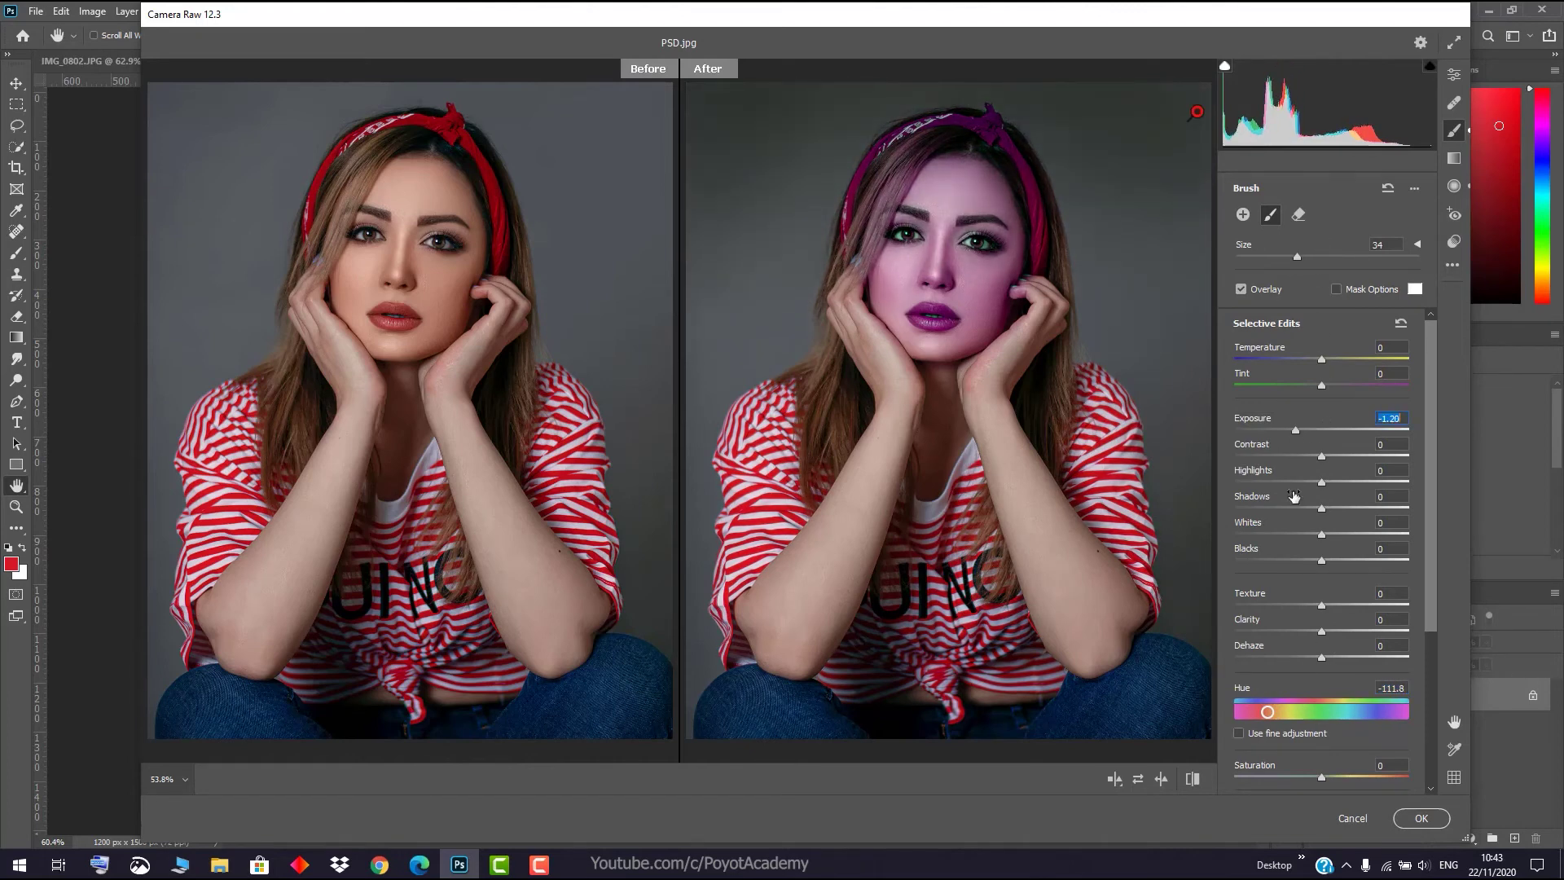
pyautogui.moveTo(1320, 508); pyautogui.dragTo(1320, 508)
pyautogui.moveTo(957, 219)
pyautogui.mouseDown()
pyautogui.moveTo(951, 263)
pyautogui.moveTo(934, 256)
pyautogui.moveTo(962, 289)
pyautogui.moveTo(949, 277)
pyautogui.moveTo(948, 321)
pyautogui.moveTo(928, 283)
pyautogui.moveTo(955, 259)
pyautogui.mouseUp()
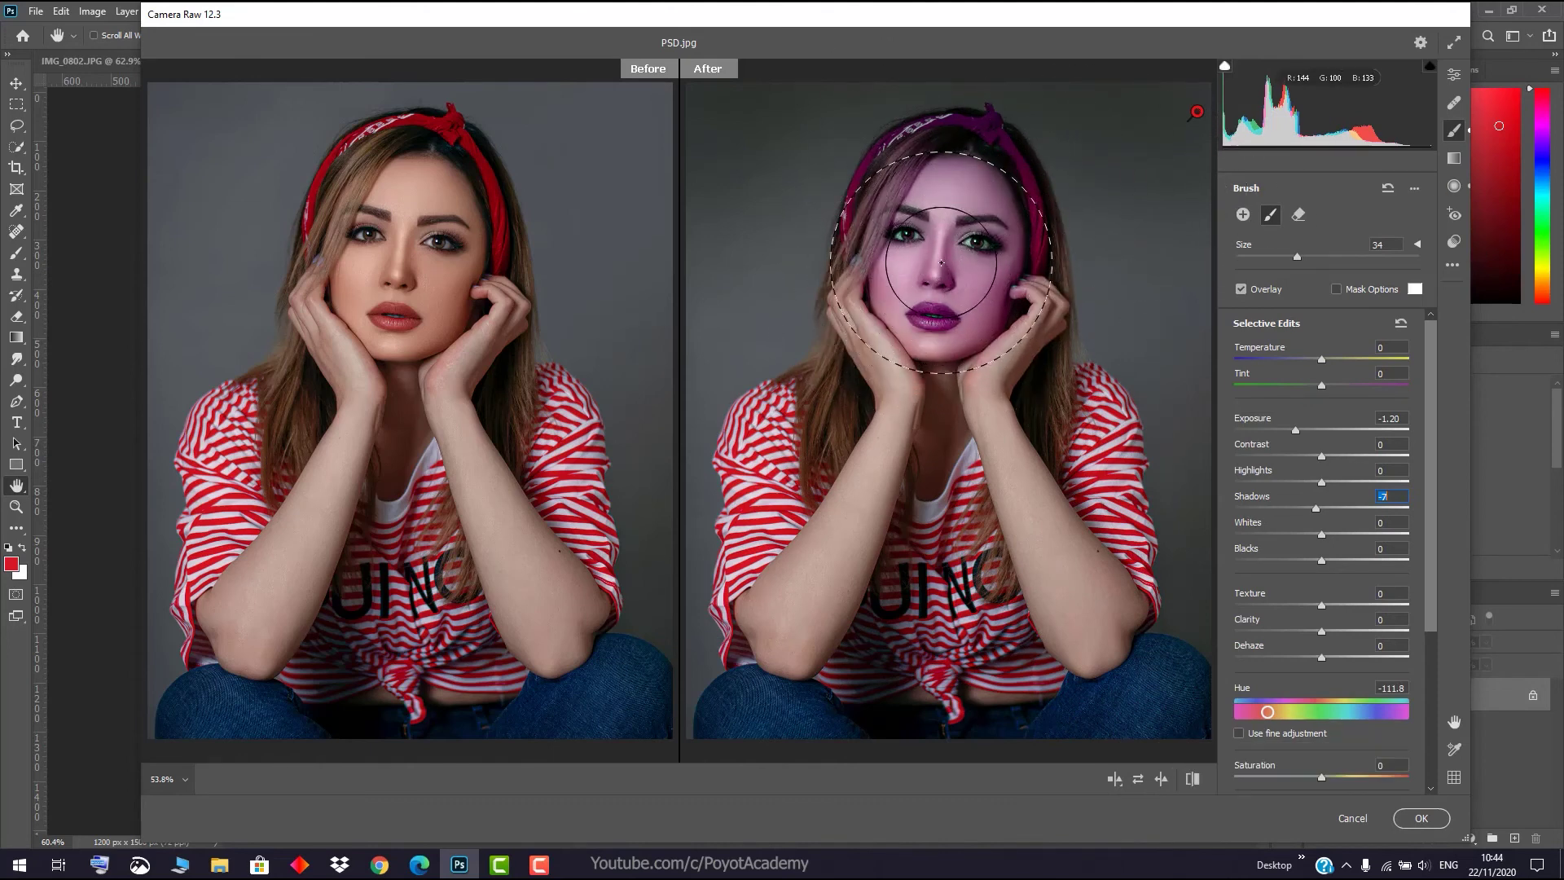
# - Reselect the face's radial adjustment and set its Hue to +2.5
pyautogui.click(1454, 186)
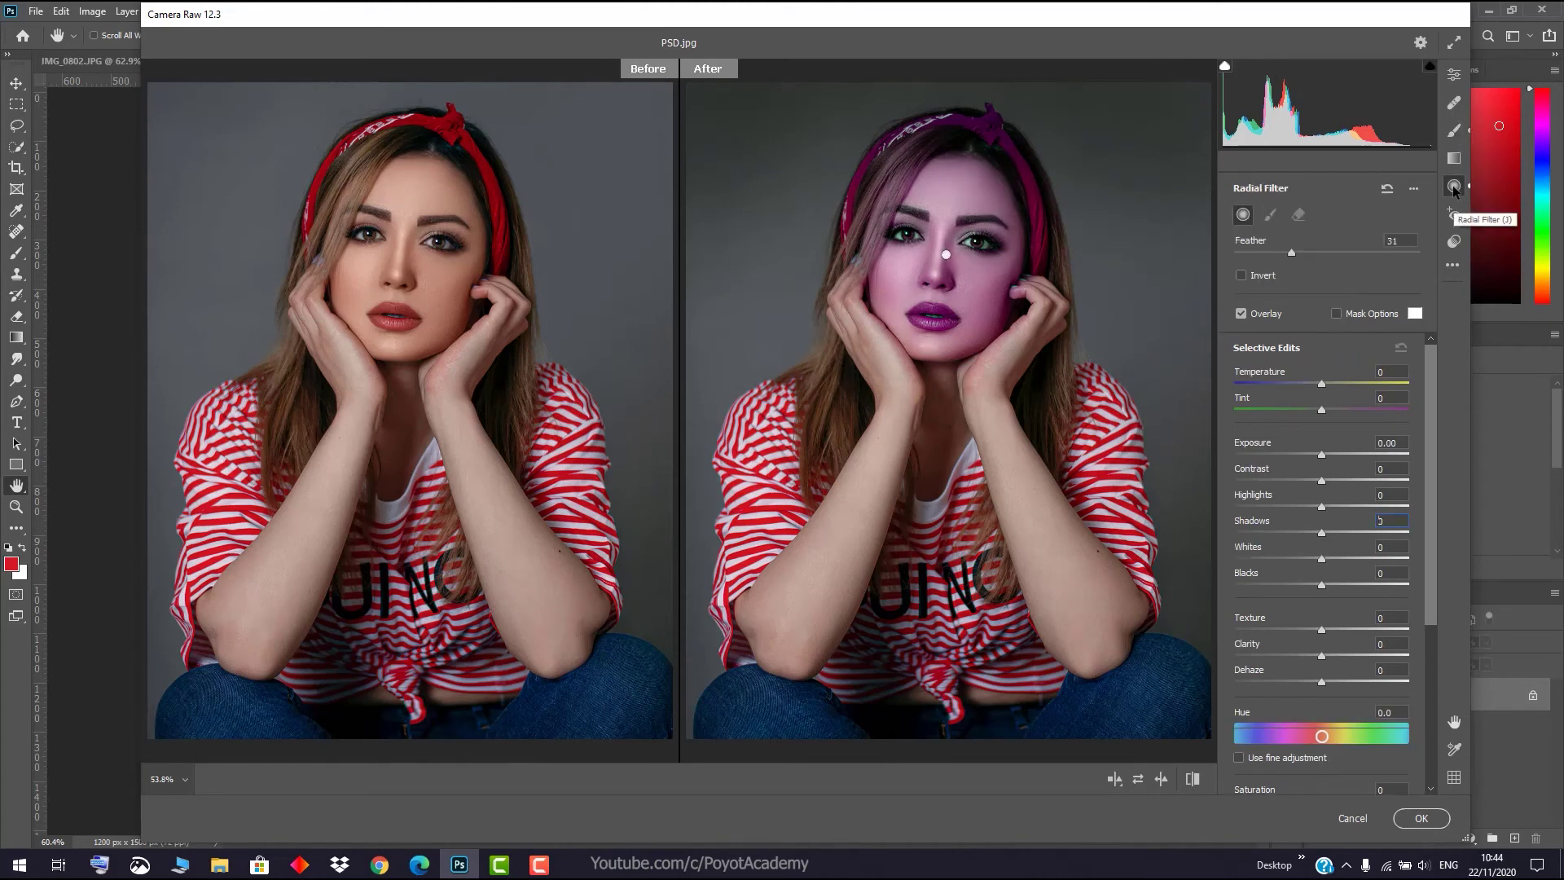
pyautogui.click(947, 256)
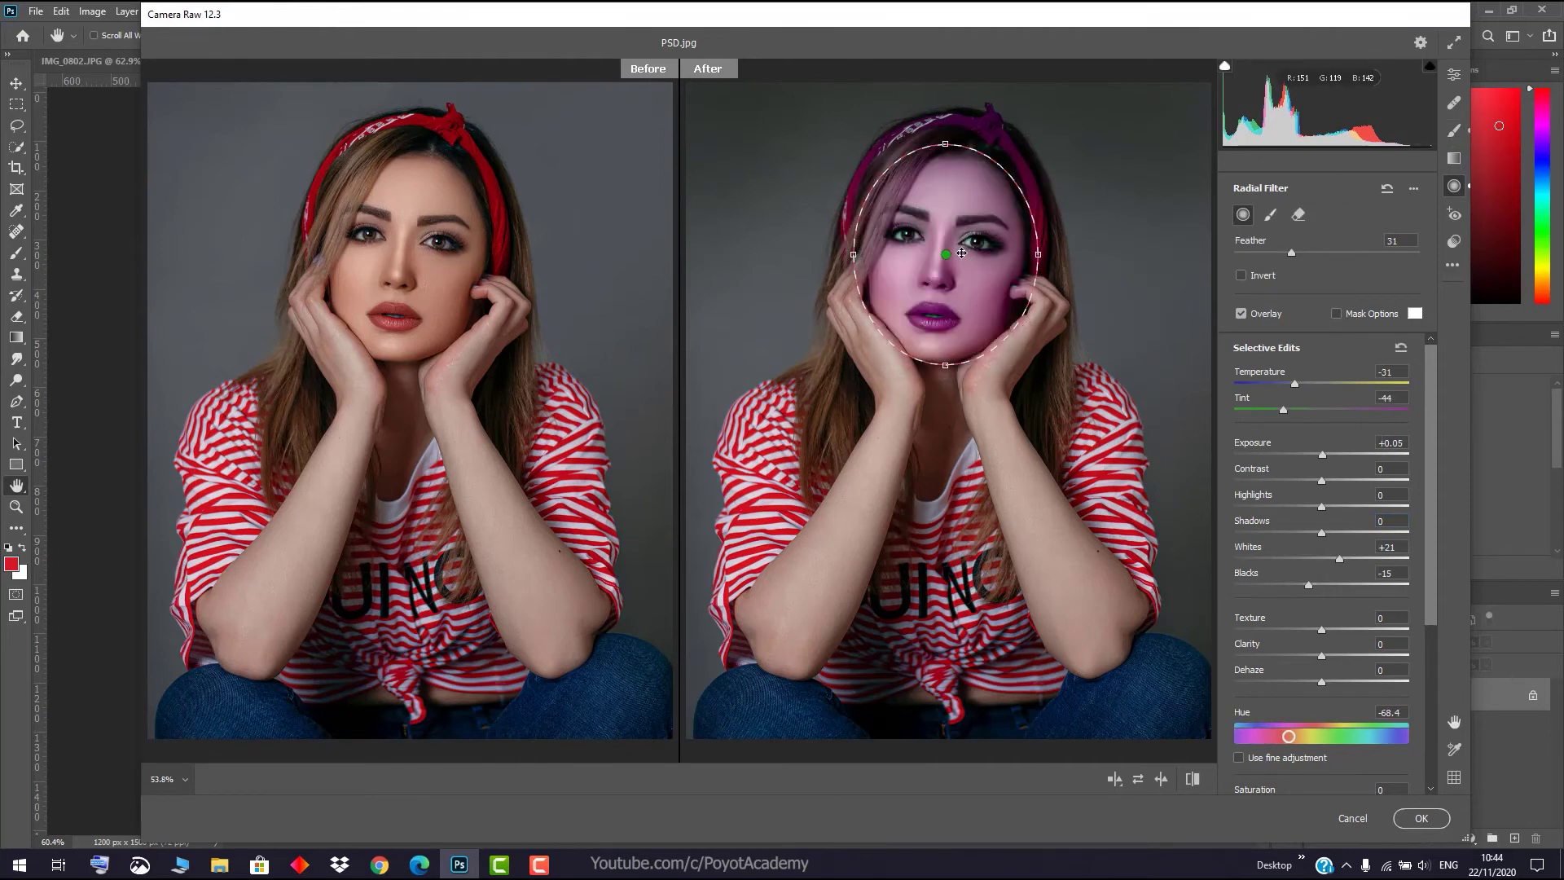
pyautogui.moveTo(1289, 735); pyautogui.dragTo(1324, 741)
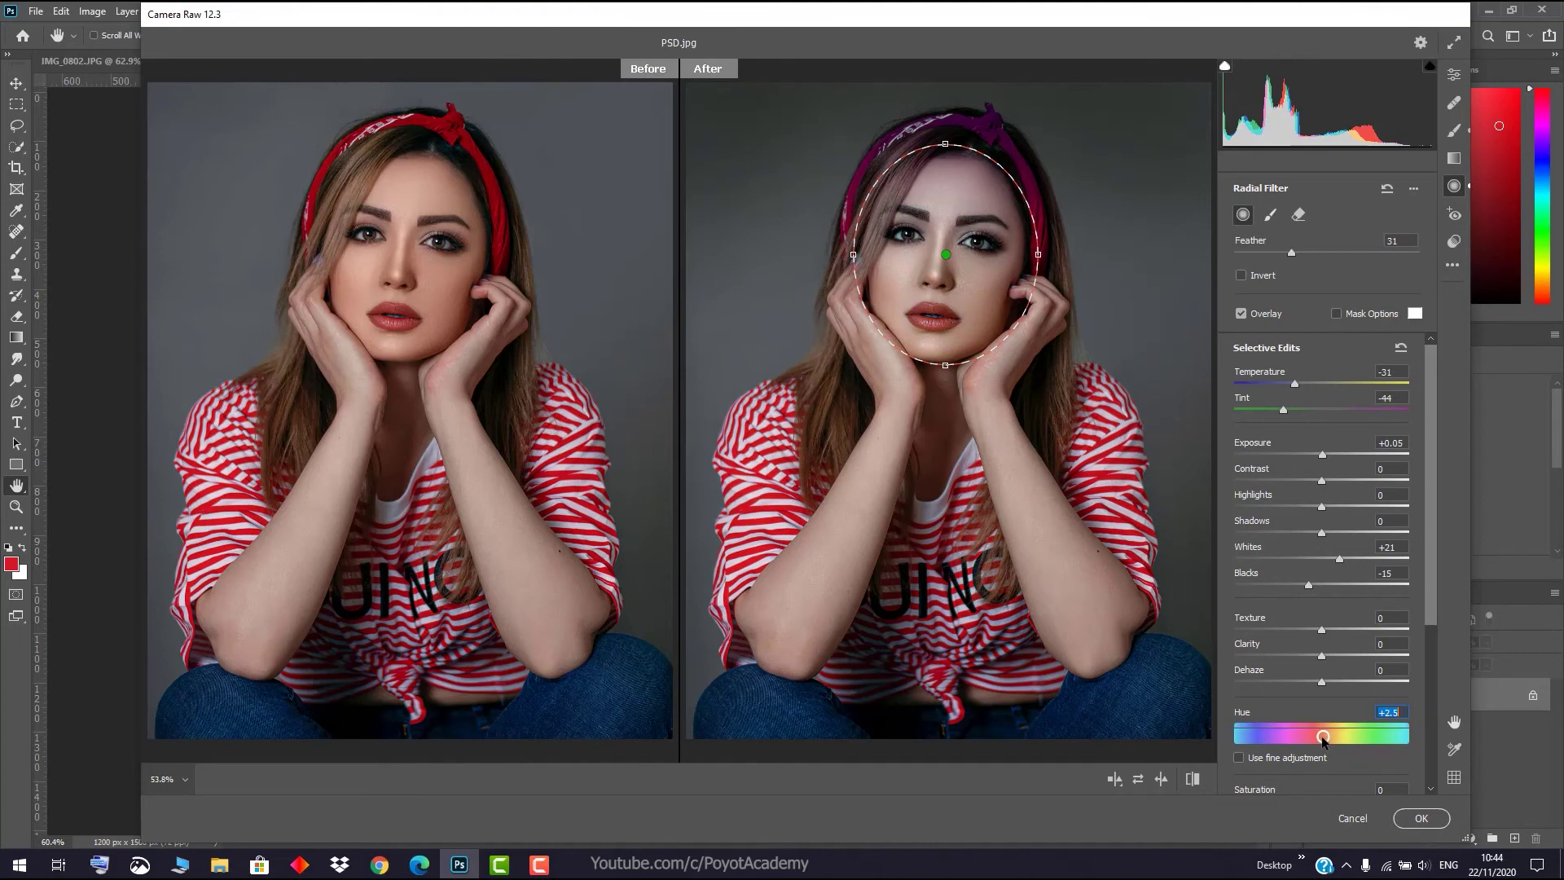
# - Delete the brush adjustment covering the upper background and headband
pyautogui.press('k')
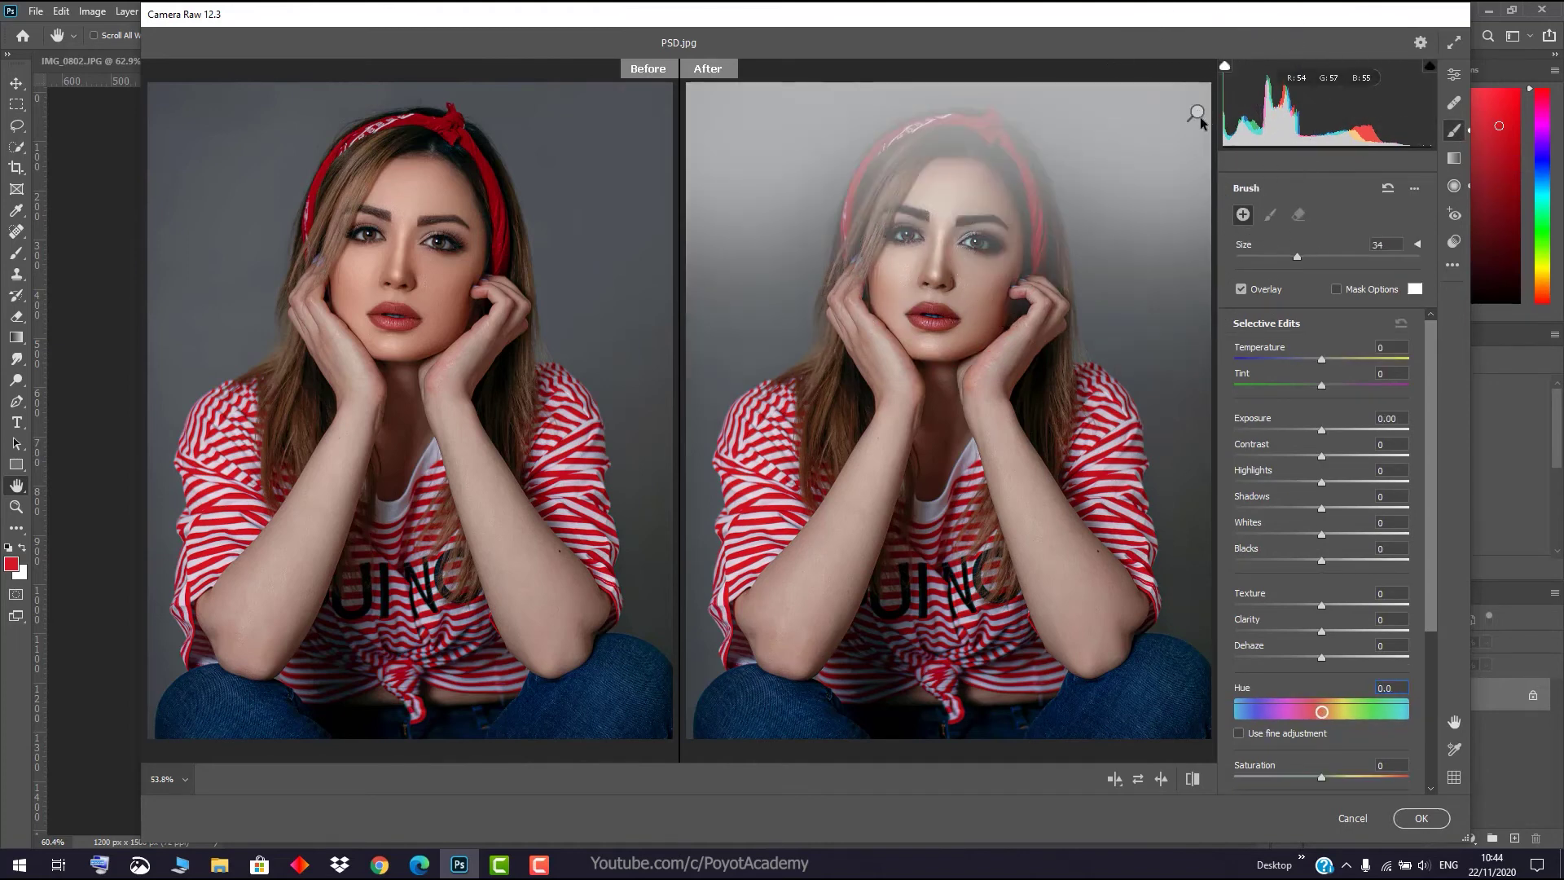
pyautogui.click(1198, 113)
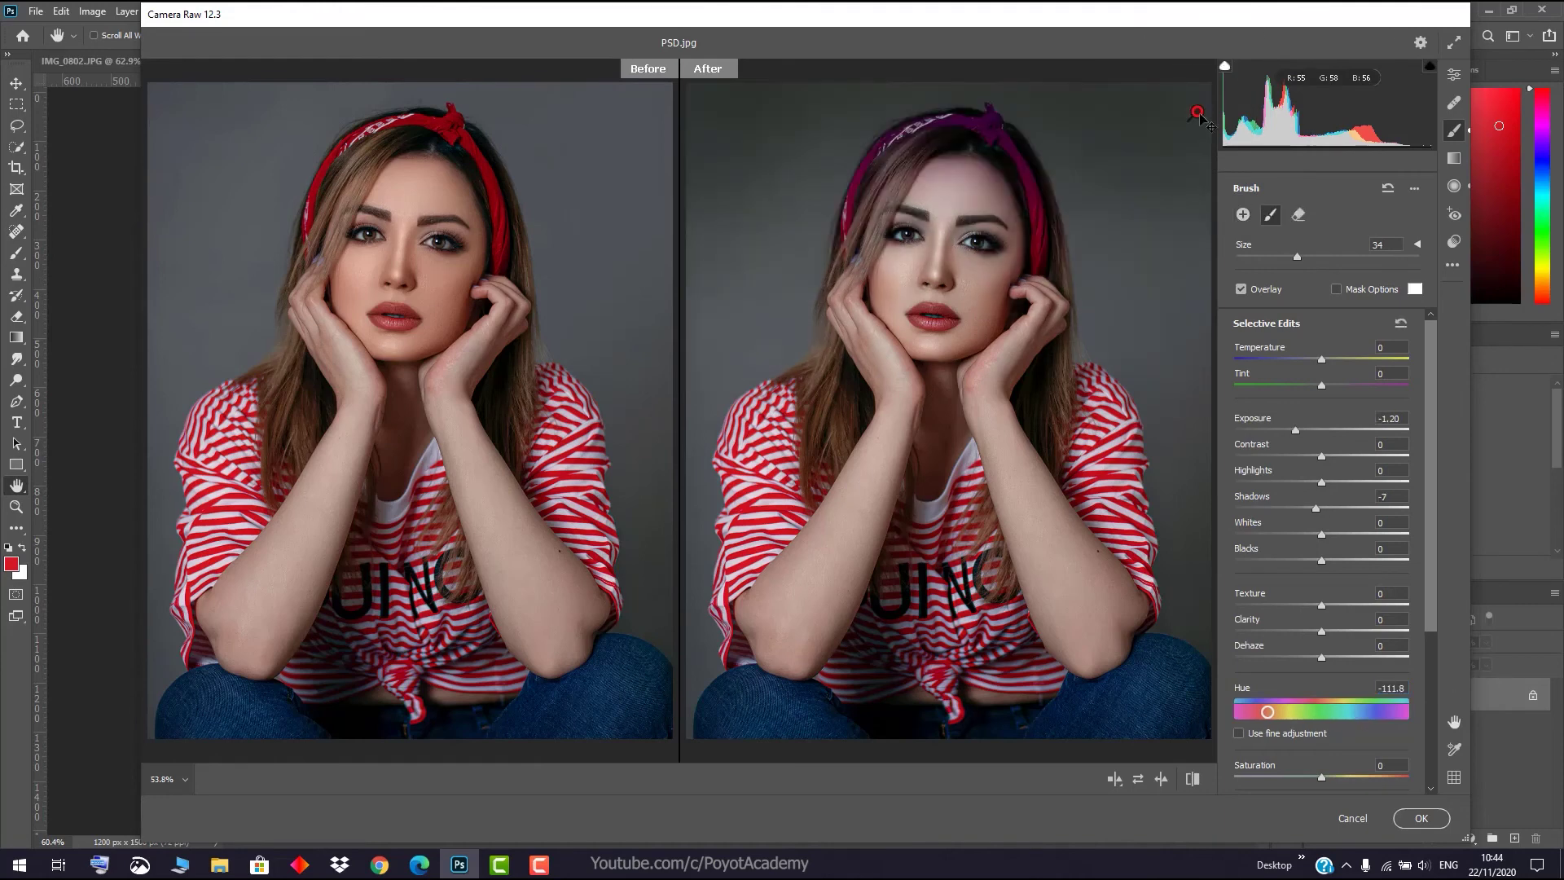
pyautogui.press('Delete')
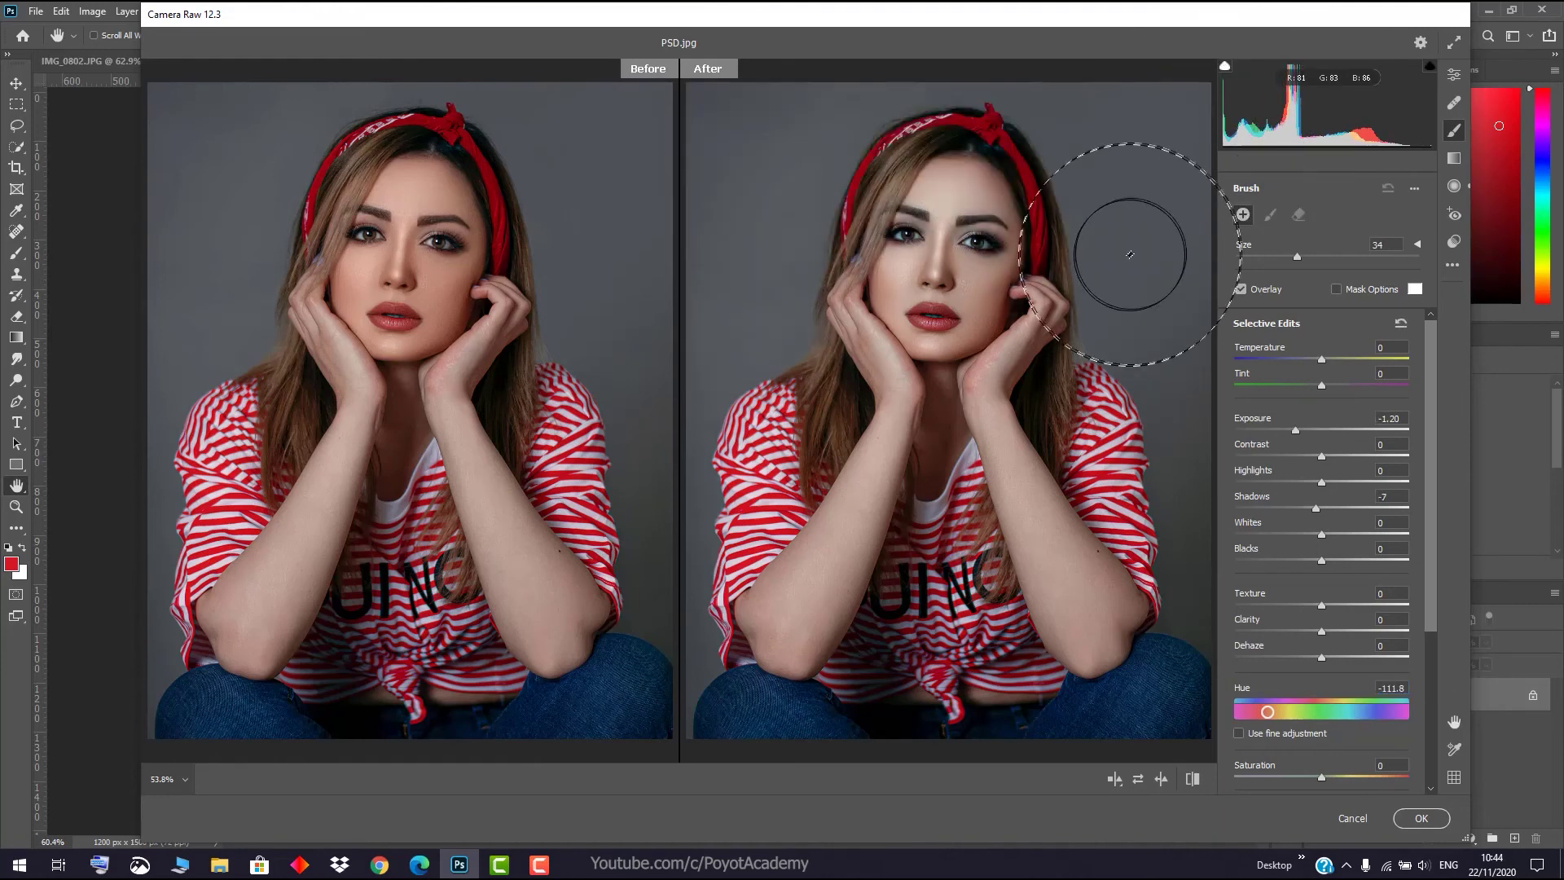
# - Reduce the Adjustment Brush size to 3 and paint a new adjustment over the woman's lips
pyautogui.moveTo(1296, 258); pyautogui.dragTo(1241, 261)
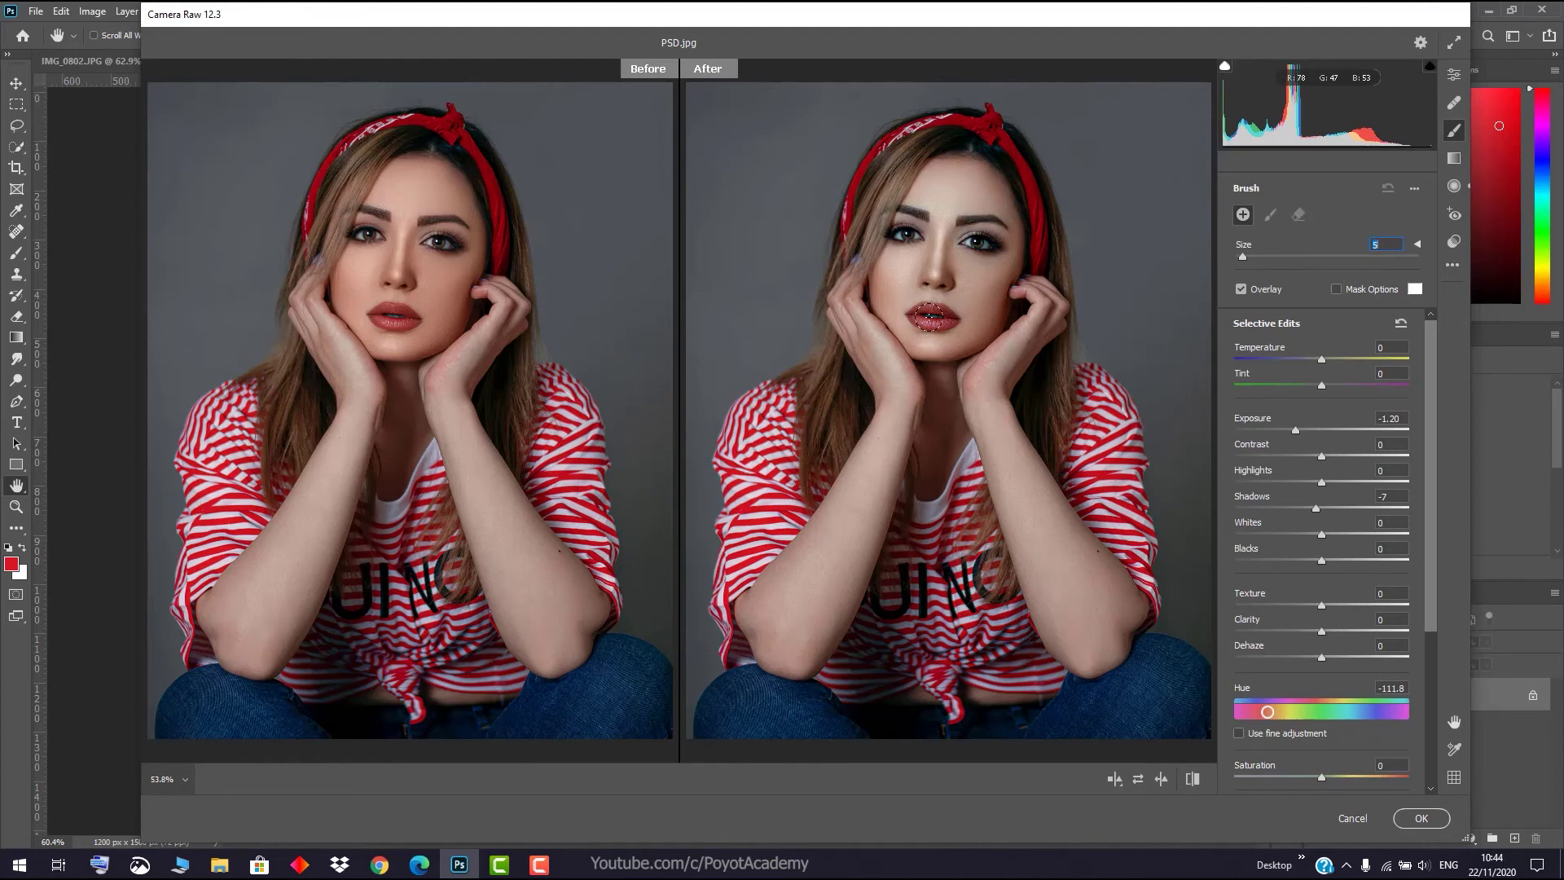
pyautogui.click(929, 316)
pyautogui.press('[')
pyautogui.press('[')
pyautogui.press('[')
pyautogui.press('n')
pyautogui.moveTo(916, 316)
pyautogui.mouseDown()
pyautogui.moveTo(950, 319)
pyautogui.moveTo(919, 316)
pyautogui.moveTo(937, 311)
pyautogui.mouseUp()
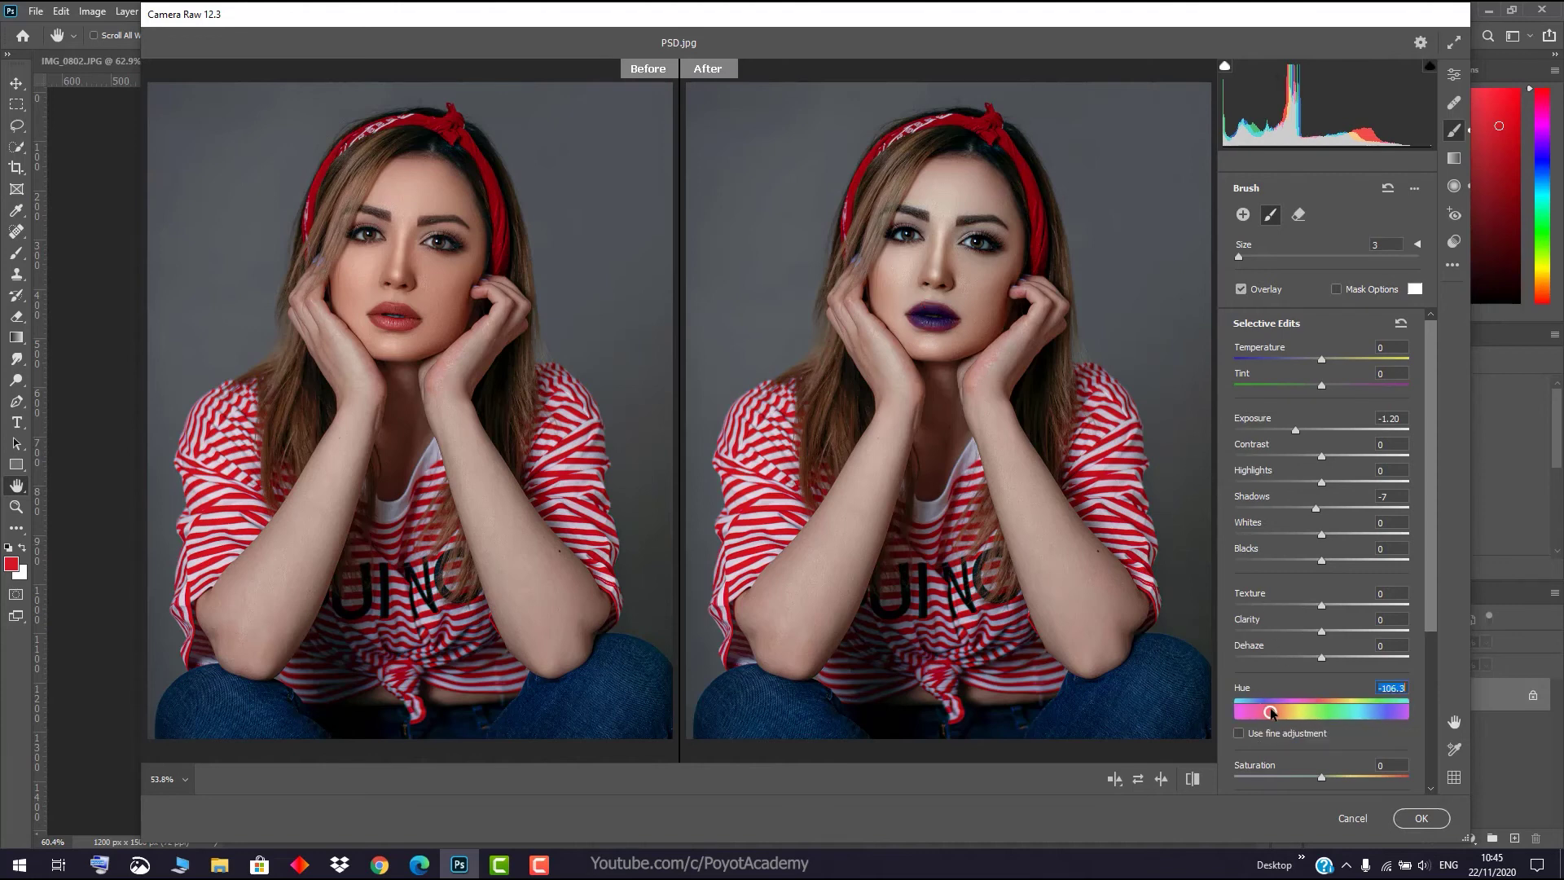
# - Recolour the lips by setting the brush adjustment's Temperature to -34 and Hue to -180
pyautogui.moveTo(1267, 712); pyautogui.dragTo(1329, 713)
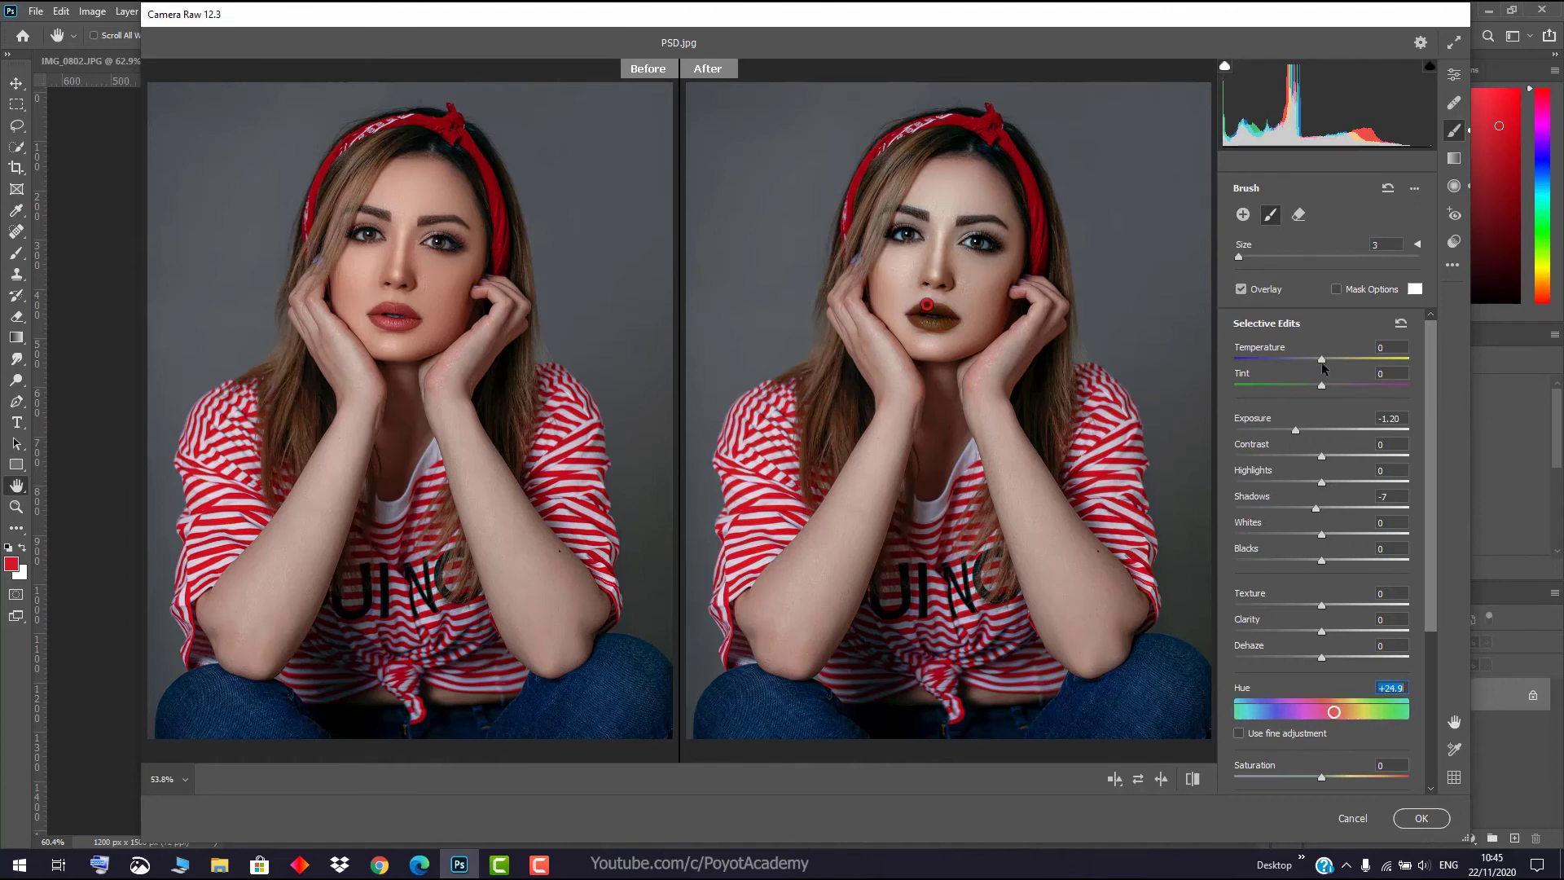
pyautogui.moveTo(1301, 359); pyautogui.dragTo(1292, 360)
pyautogui.moveTo(1322, 715)
pyautogui.mouseDown()
pyautogui.moveTo(1305, 714)
pyautogui.moveTo(1409, 712)
pyautogui.moveTo(1235, 712)
pyautogui.mouseUp()
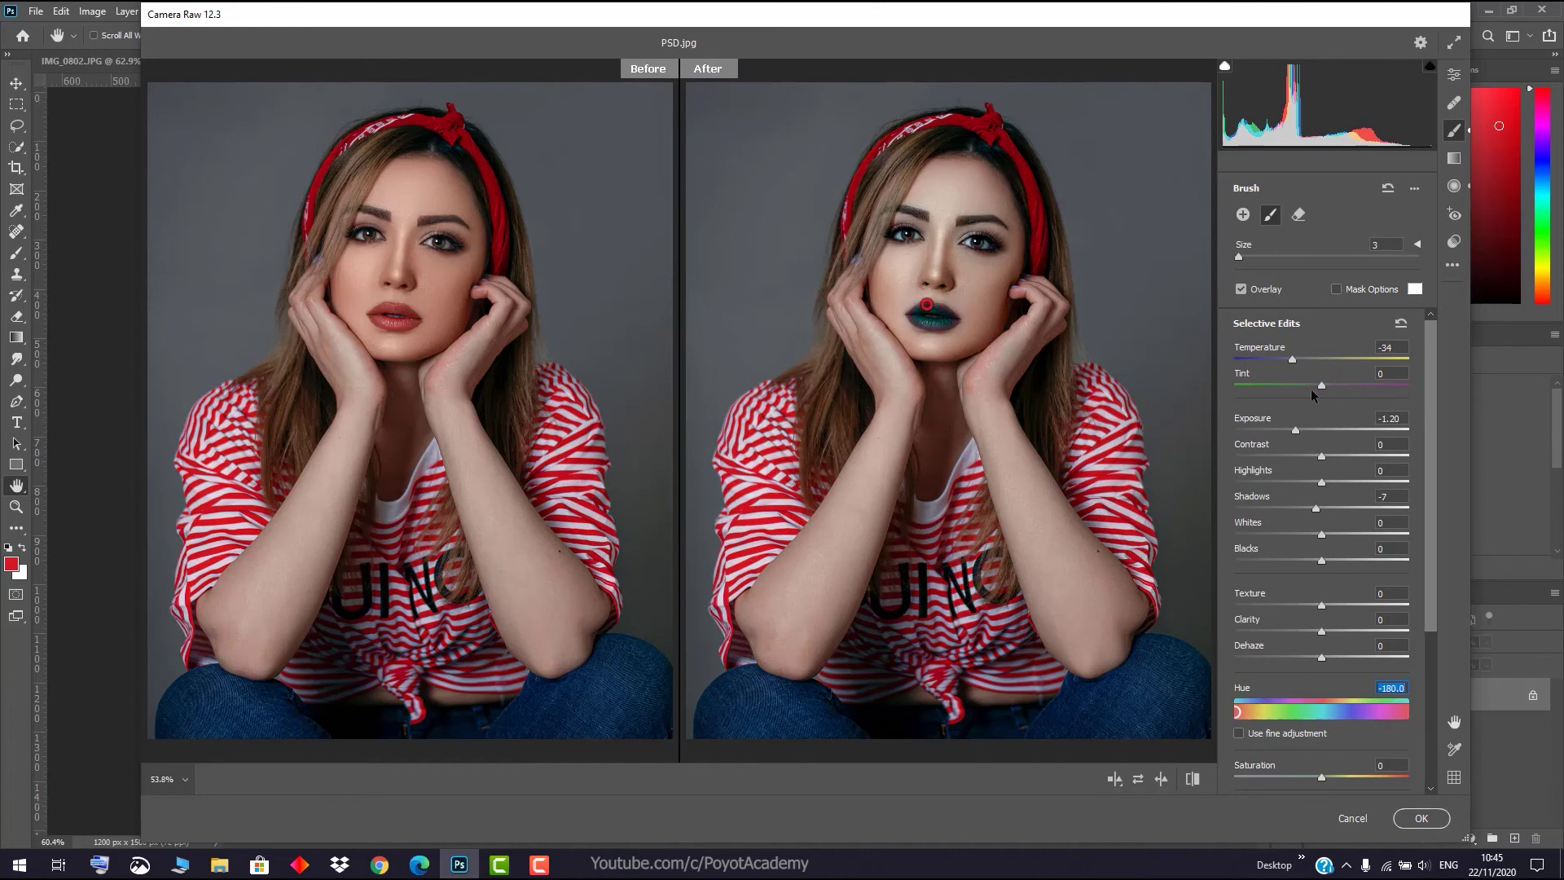
# - Set the lip adjustment's Tint to -21, Exposure to +0.20 and Temperature to -20
pyautogui.click(1273, 388)
pyautogui.moveTo(1272, 388); pyautogui.dragTo(1294, 384)
pyautogui.click(1295, 359)
pyautogui.click(1301, 428)
pyautogui.moveTo(1301, 430)
pyautogui.mouseDown()
pyautogui.moveTo(1336, 427)
pyautogui.moveTo(1267, 433)
pyautogui.moveTo(1328, 428)
pyautogui.mouseUp()
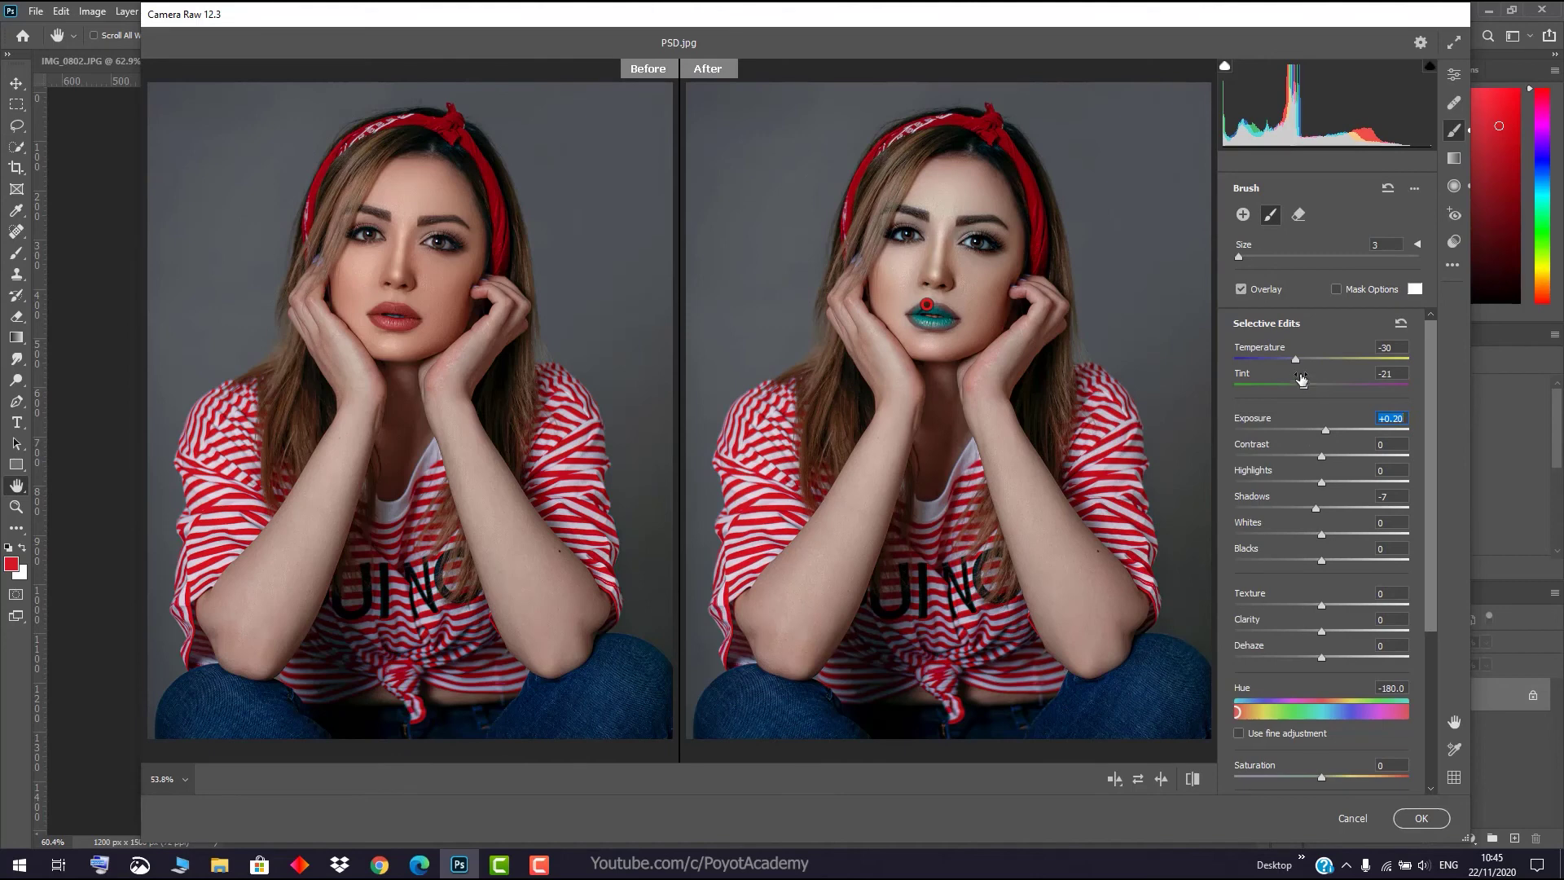
pyautogui.moveTo(1295, 358); pyautogui.dragTo(1304, 358)
# - Brush over the lips again and set the lip adjustment's Hue to -42.1
pyautogui.moveTo(953, 317); pyautogui.dragTo(932, 308)
pyautogui.click(1256, 712)
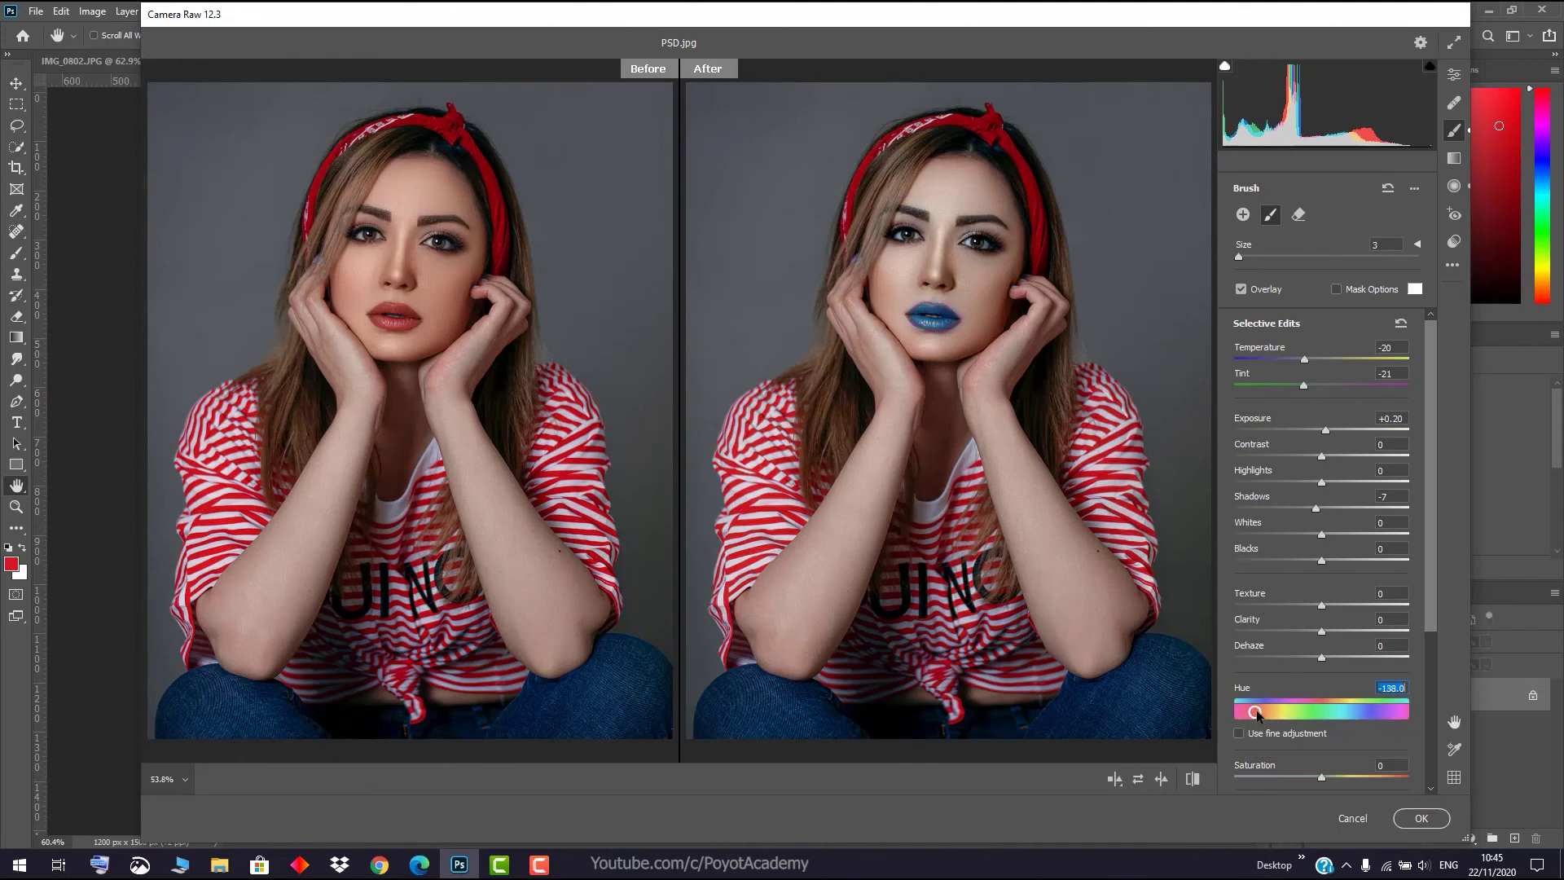
pyautogui.moveTo(1256, 712)
pyautogui.mouseDown()
pyautogui.moveTo(1382, 723)
pyautogui.moveTo(1302, 720)
pyautogui.mouseUp()
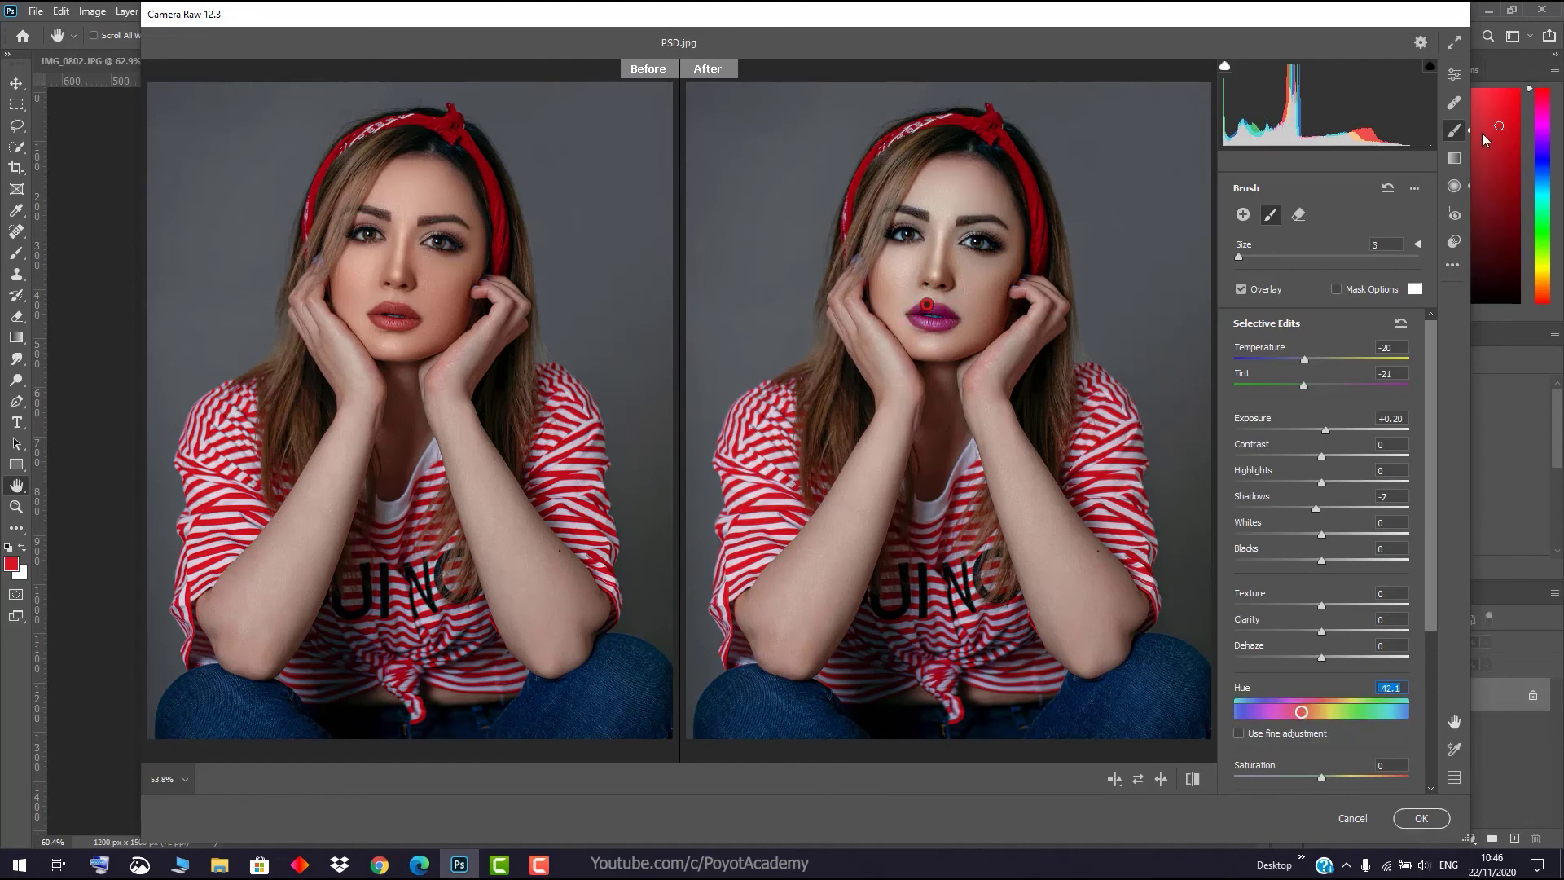